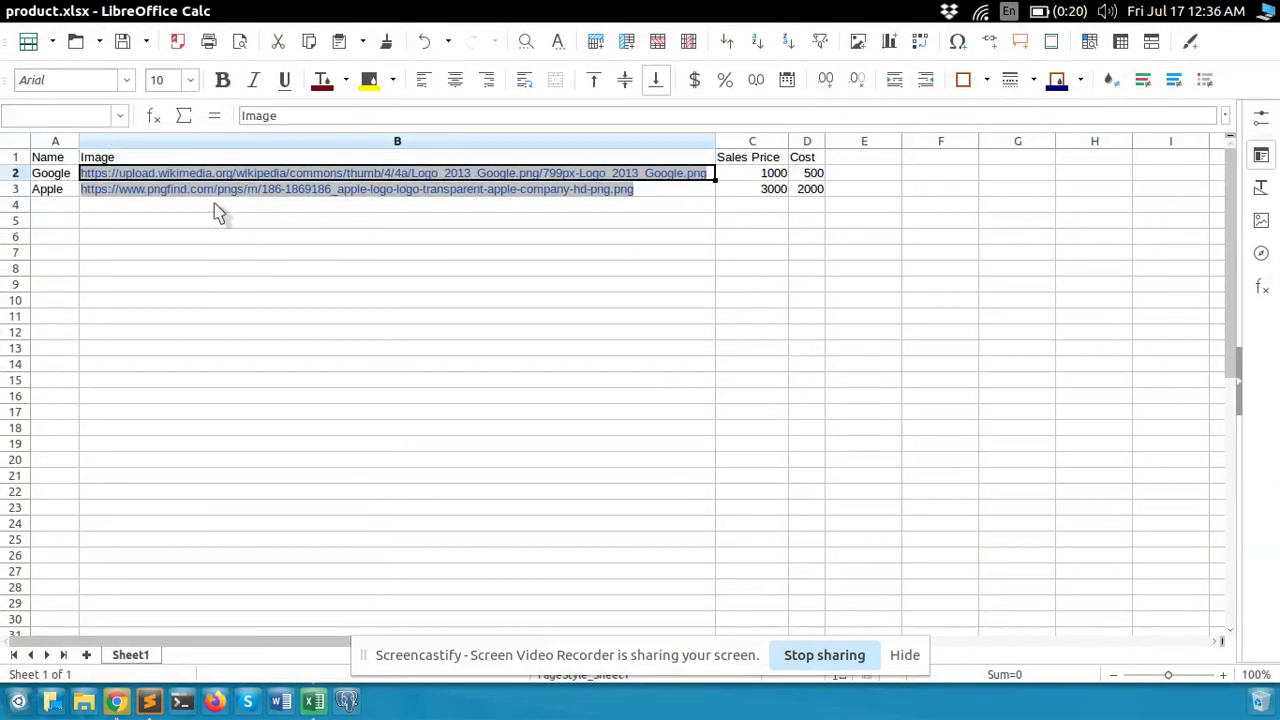
- Check the Apple and Google product names in the spreadsheet's Name column
{"action": "key", "text": "Down"}
{"action": "key", "text": "Left"}
{"action": "key", "text": "Down"}
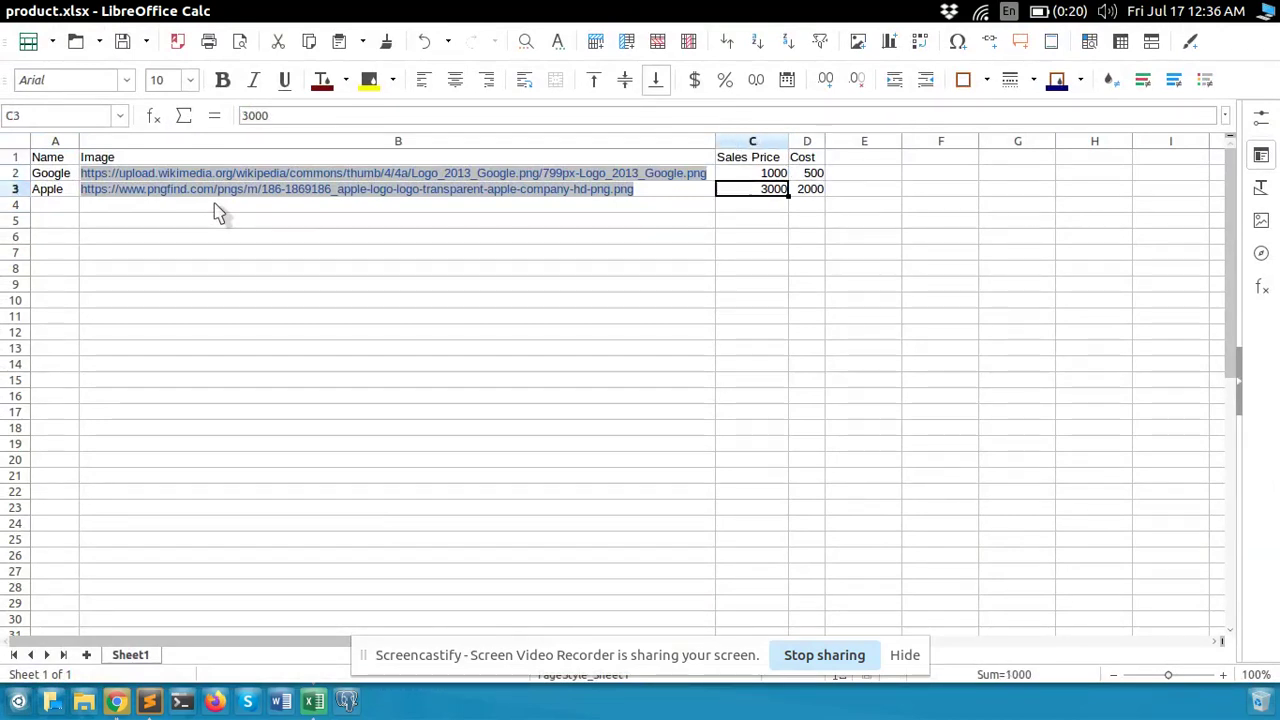
{"action": "key", "text": "Left"}
{"action": "key", "text": "Left"}
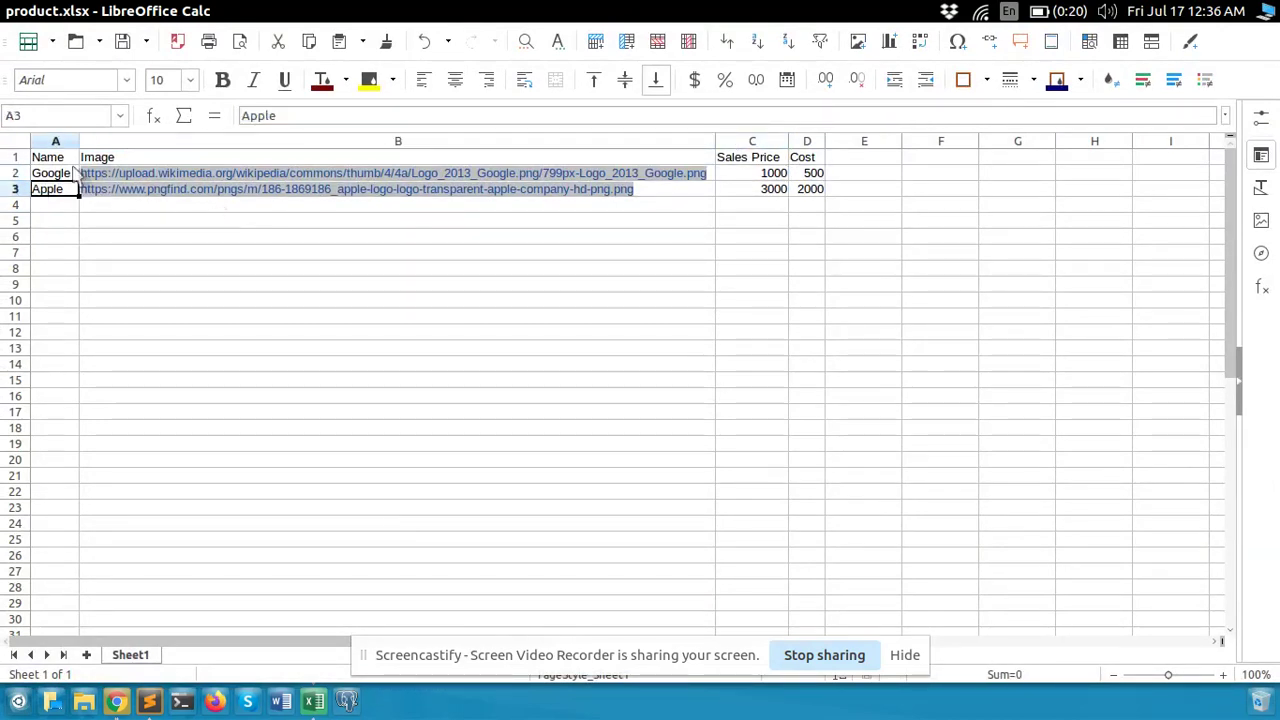
{"action": "key", "text": "Up"}
{"action": "key", "text": "Up"}
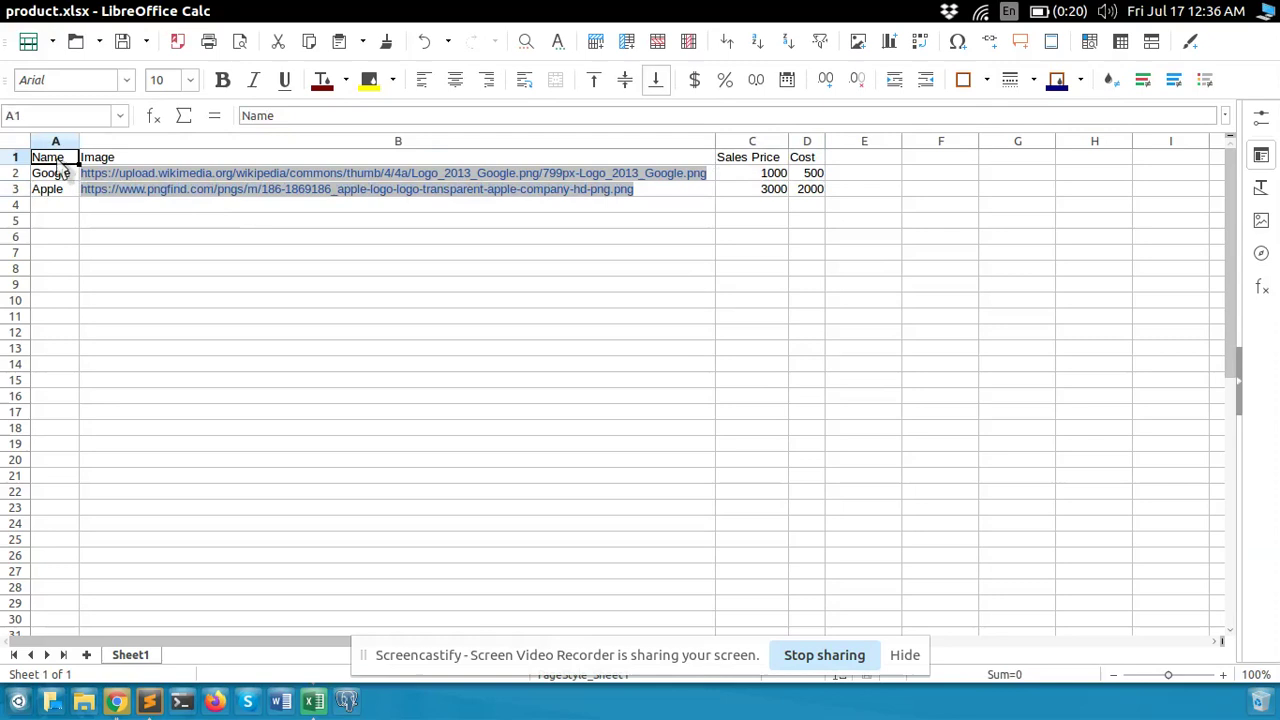
{"action": "key", "text": "Down"}
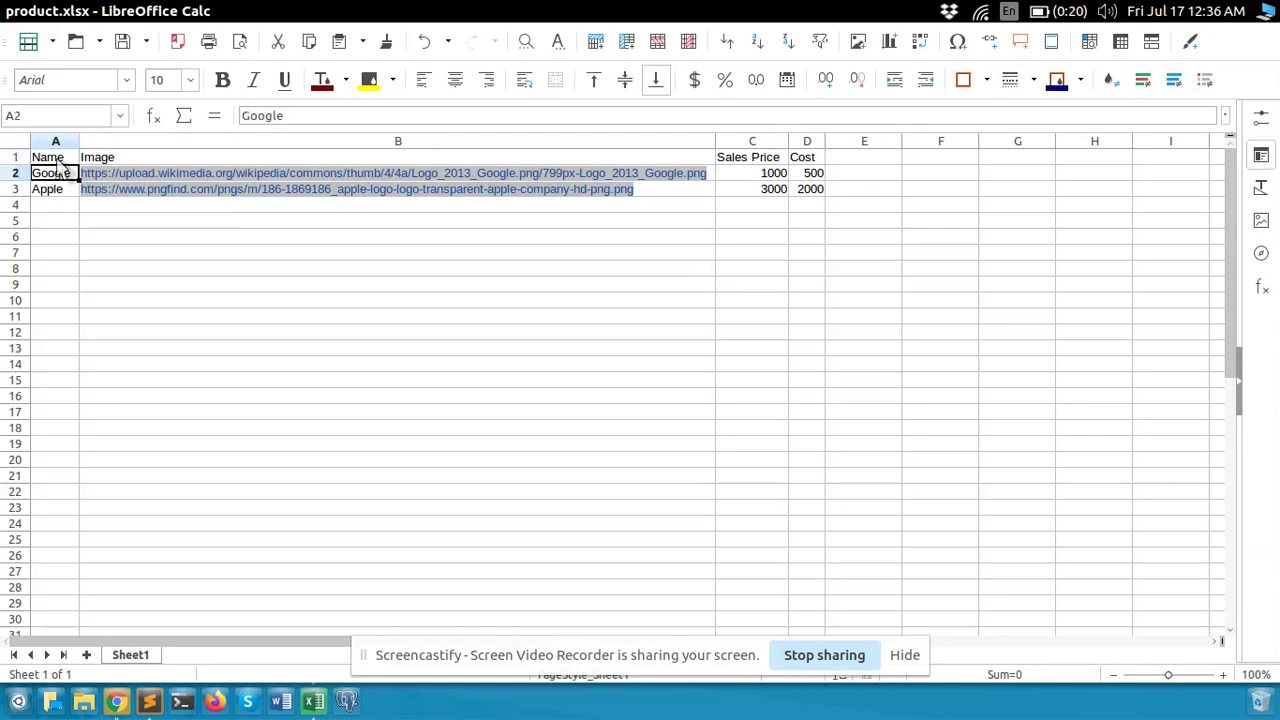
{"action": "key", "text": "Down"}
{"action": "key", "text": "Up"}
{"action": "key", "text": "Up"}
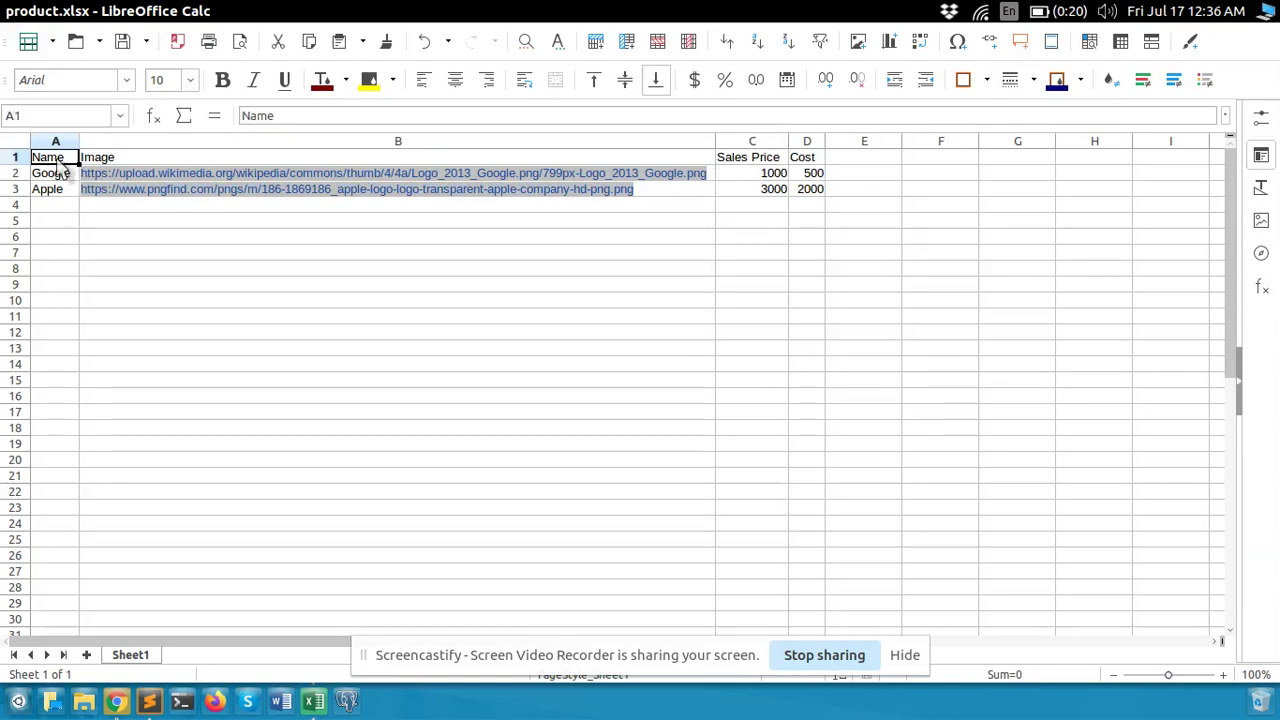
- Review the Image column's logo URLs and copy the Google logo URL from cell B2
{"action": "key", "text": "Right"}
{"action": "key", "text": "Down"}
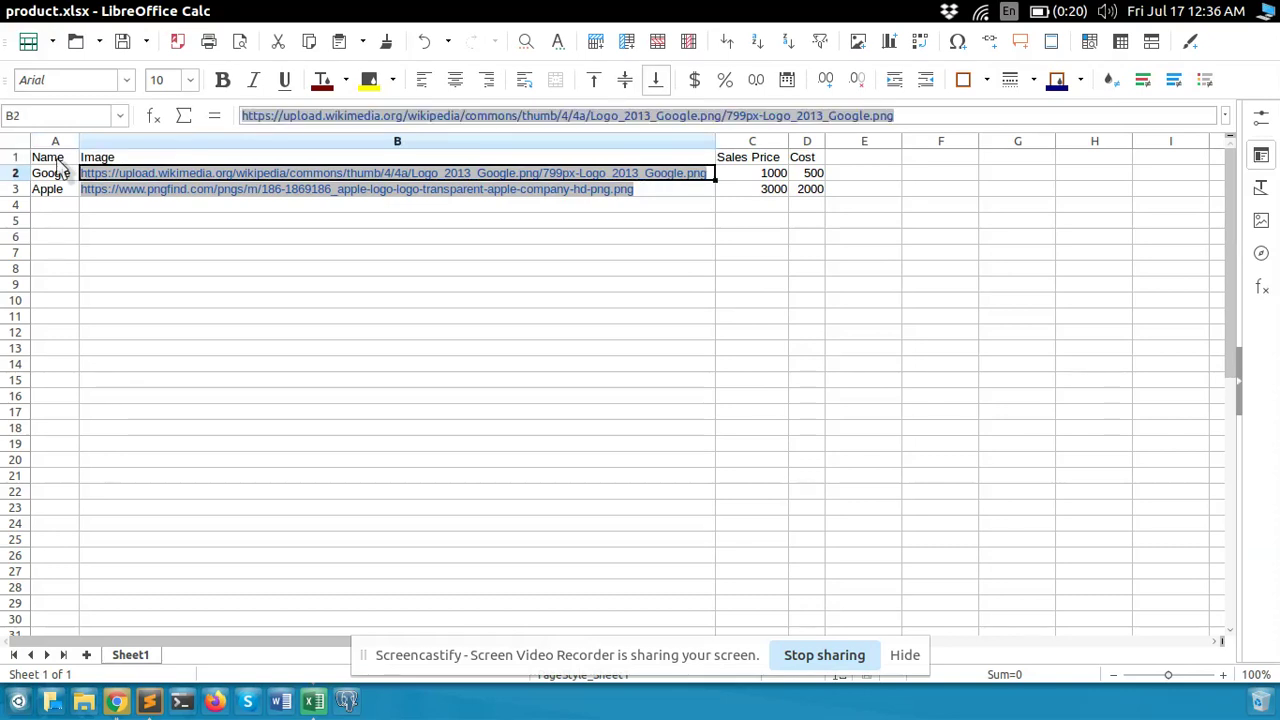
{"action": "key", "text": "Down"}
{"action": "key", "text": "Up"}
{"action": "key", "text": "Up"}
{"action": "key", "text": "Down"}
- Load the copied Google logo URL in a new Chrome tab to confirm the image displays
{"action": "left_click", "coordinate": [116, 701]}
{"action": "left_click", "coordinate": [116, 701]}
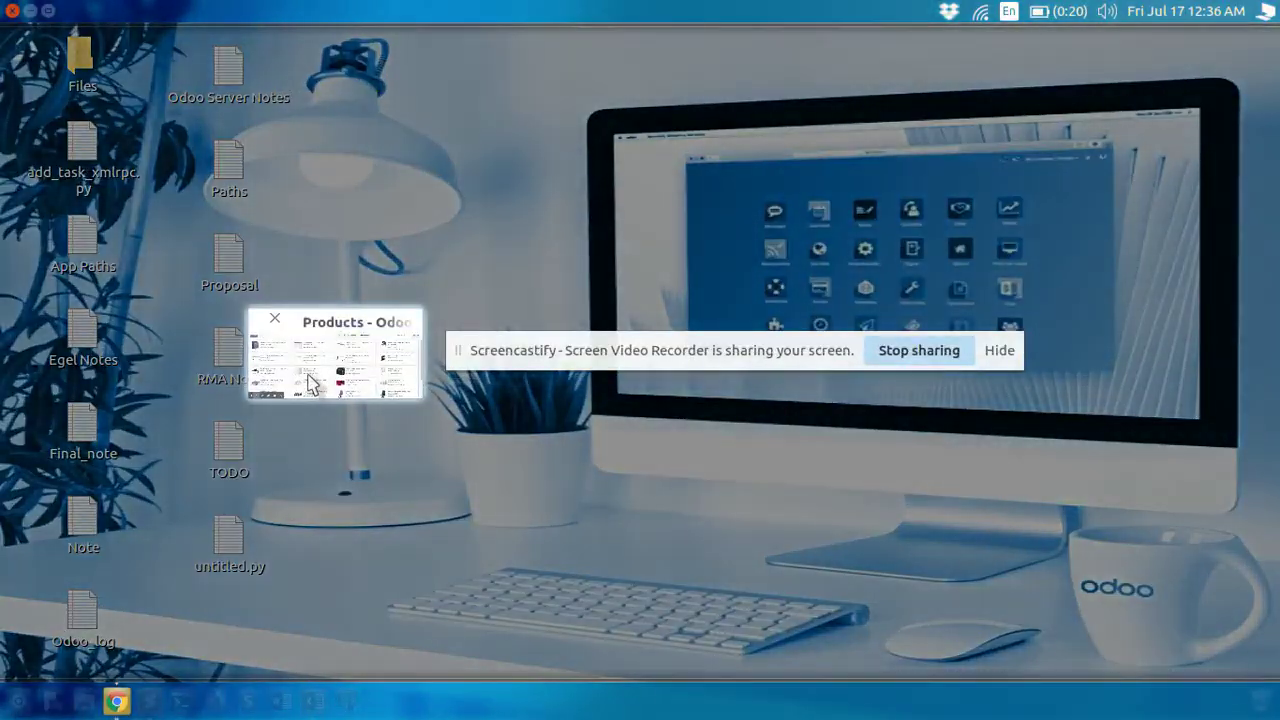
{"action": "left_click", "coordinate": [312, 383]}
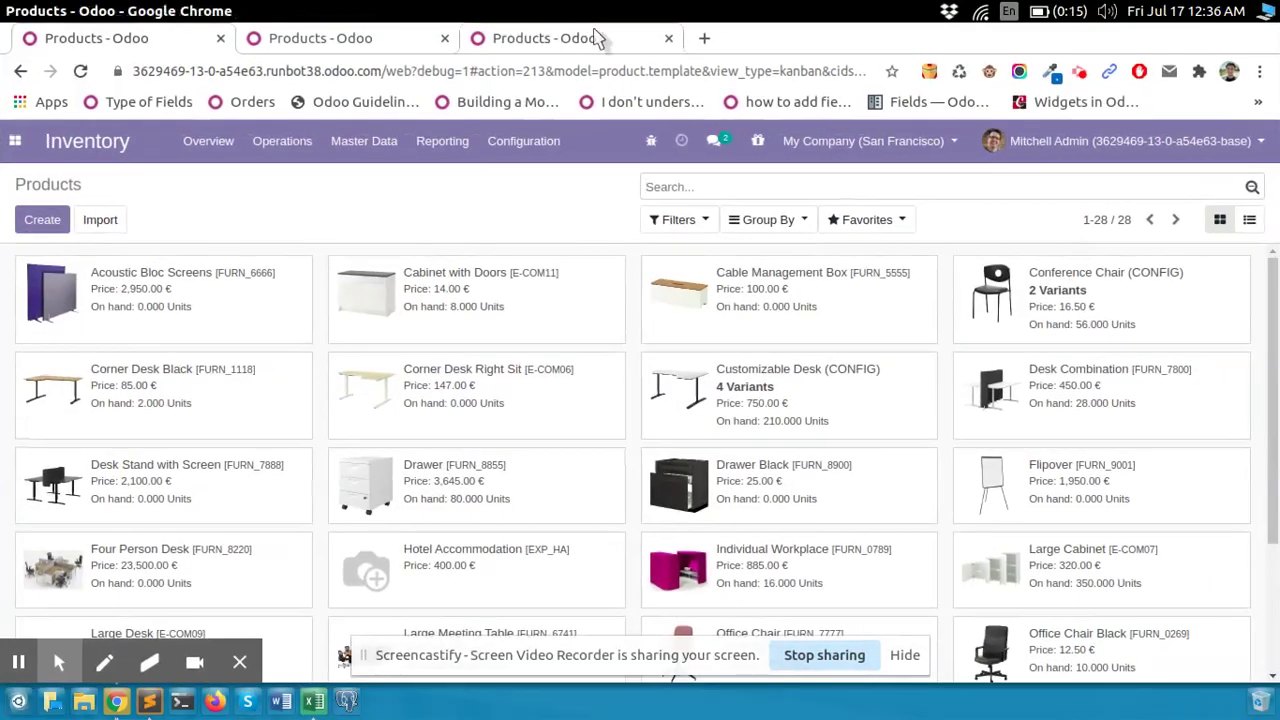
{"action": "left_click", "coordinate": [705, 40]}
{"action": "type", "text": "https://upload.wikimedia.org/wikipedia/commons/thumb/4/4a/Logo_2013_Google.png/799px-Logo_2013_Google.png"}
{"action": "key", "text": "Return"}
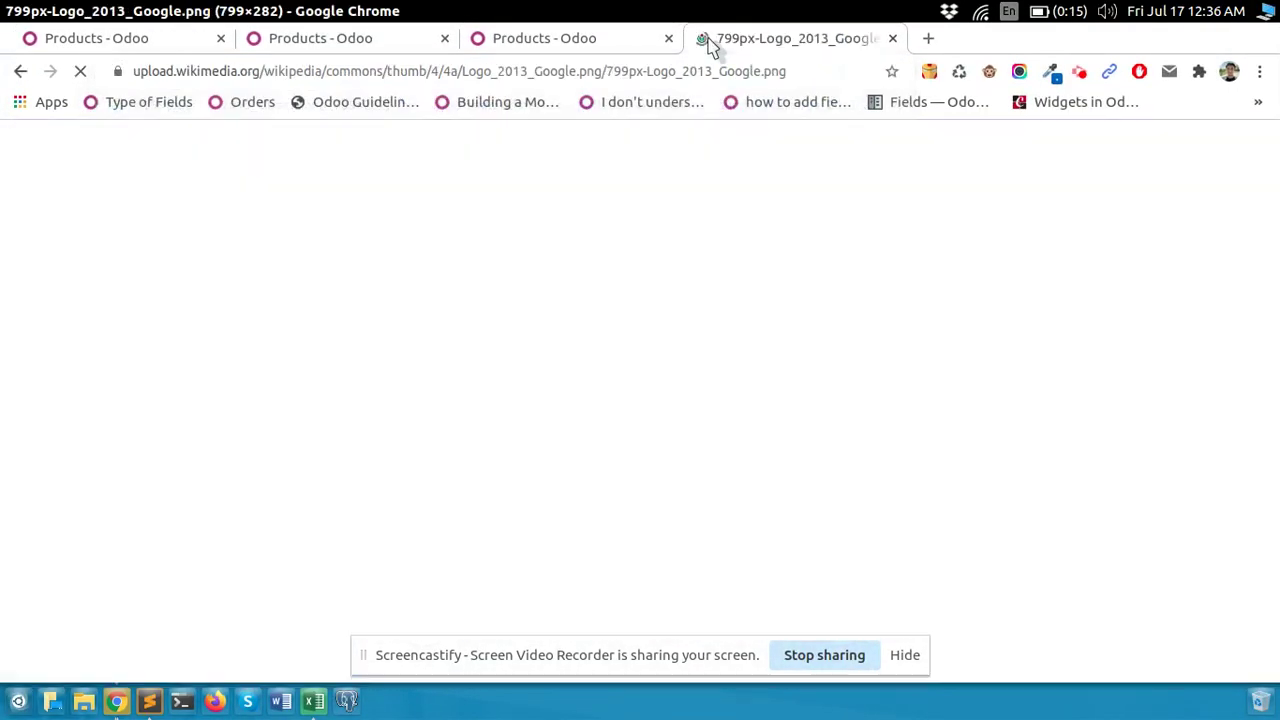
{"action": "left_click", "coordinate": [894, 39]}
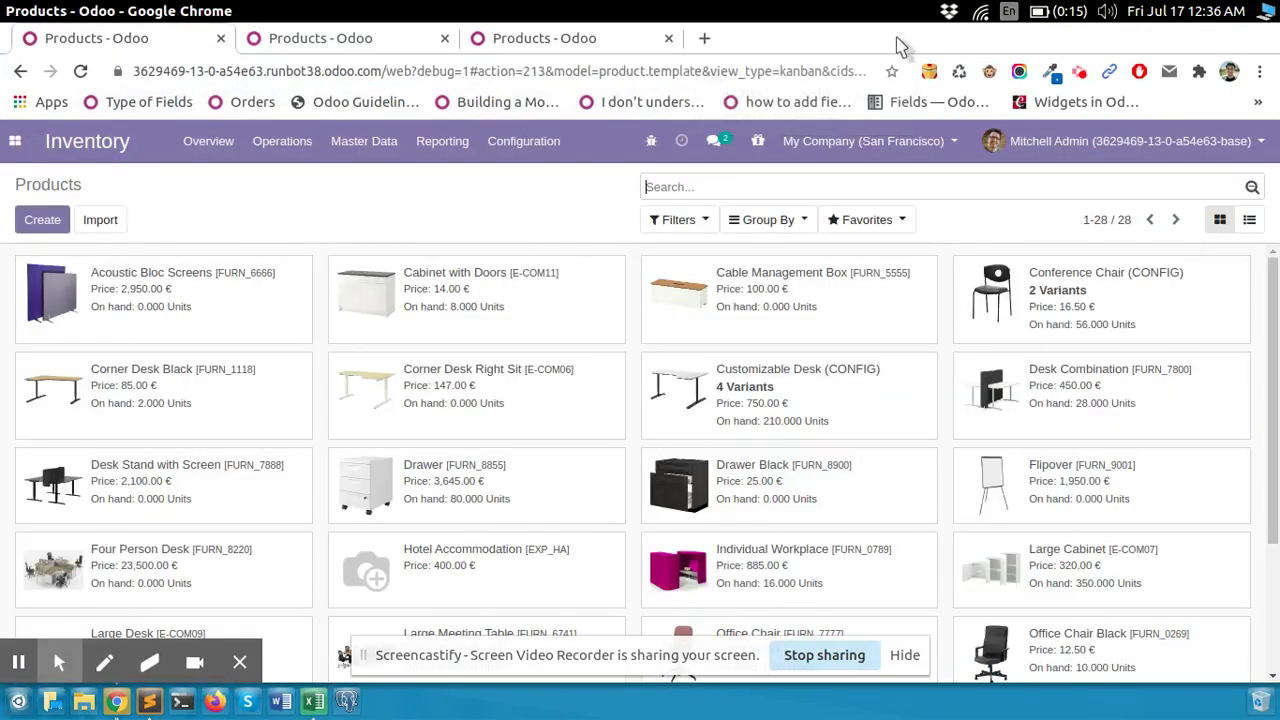
- Copy the Apple logo URL from B3 and confirm it loads as an image in Chrome
{"action": "left_click", "coordinate": [314, 702]}
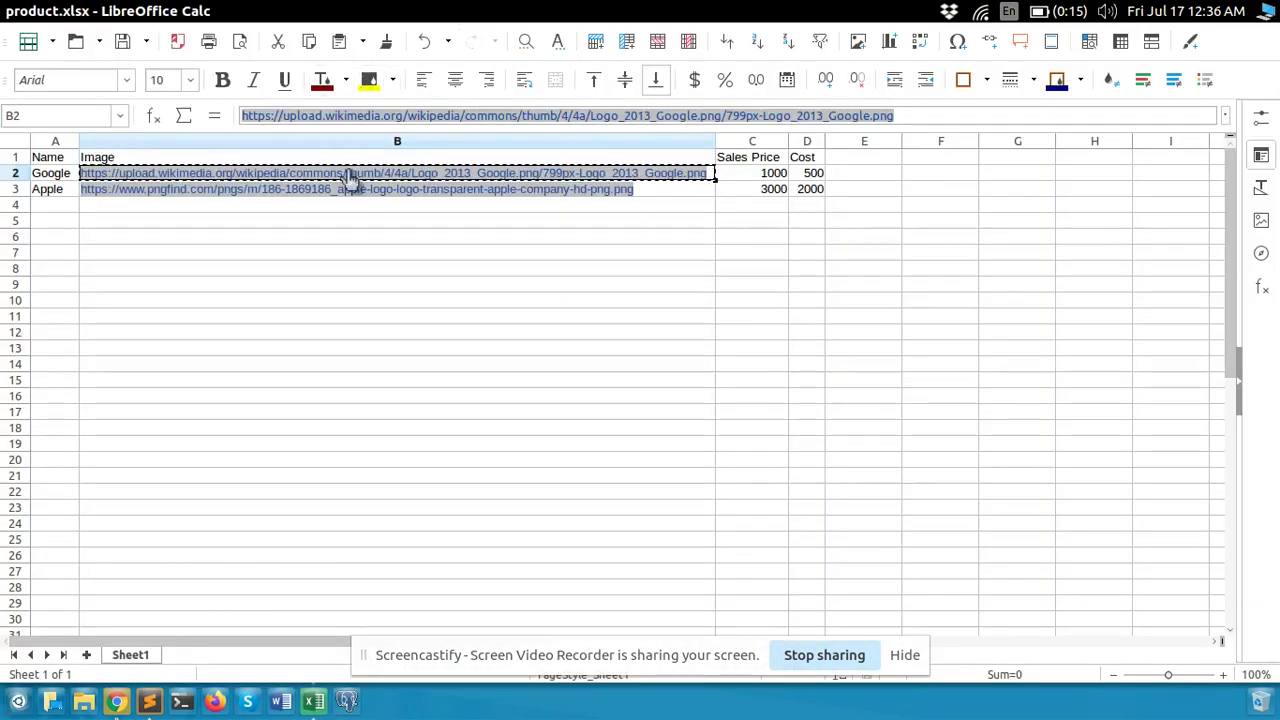
{"action": "key", "text": "Up"}
{"action": "key", "text": "Down"}
{"action": "key", "text": "Down"}
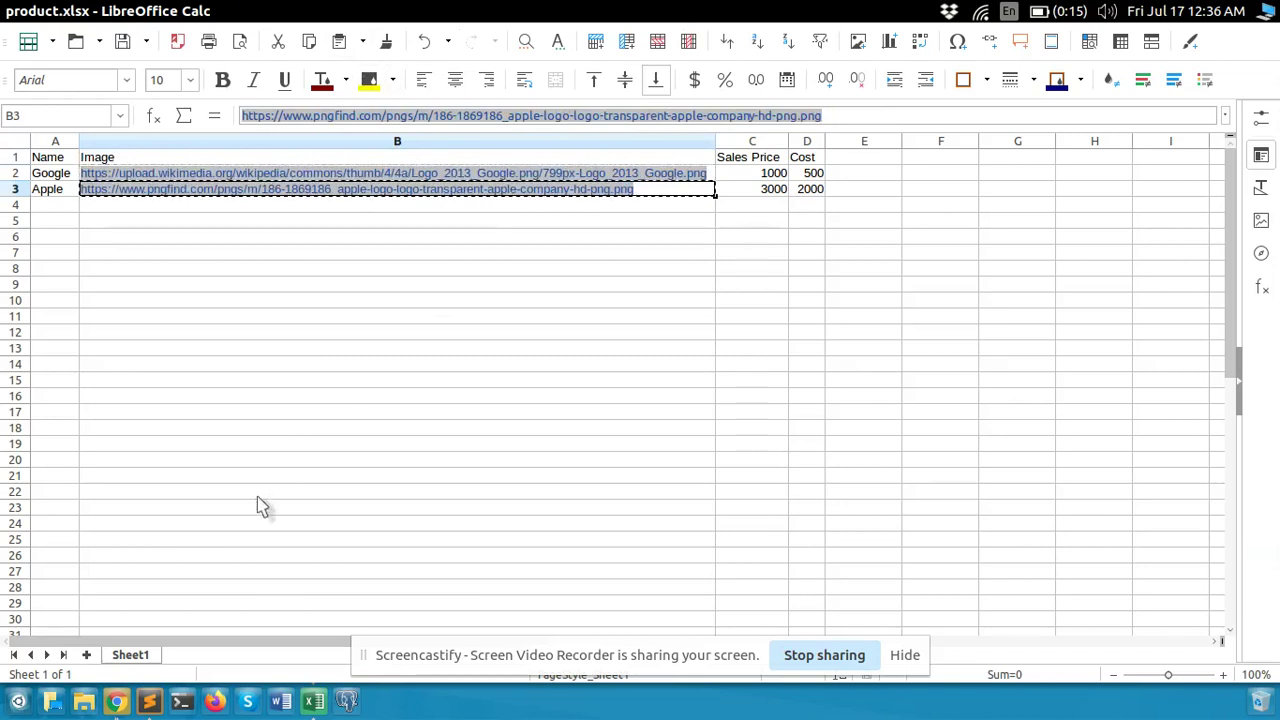
{"action": "left_click", "coordinate": [117, 702]}
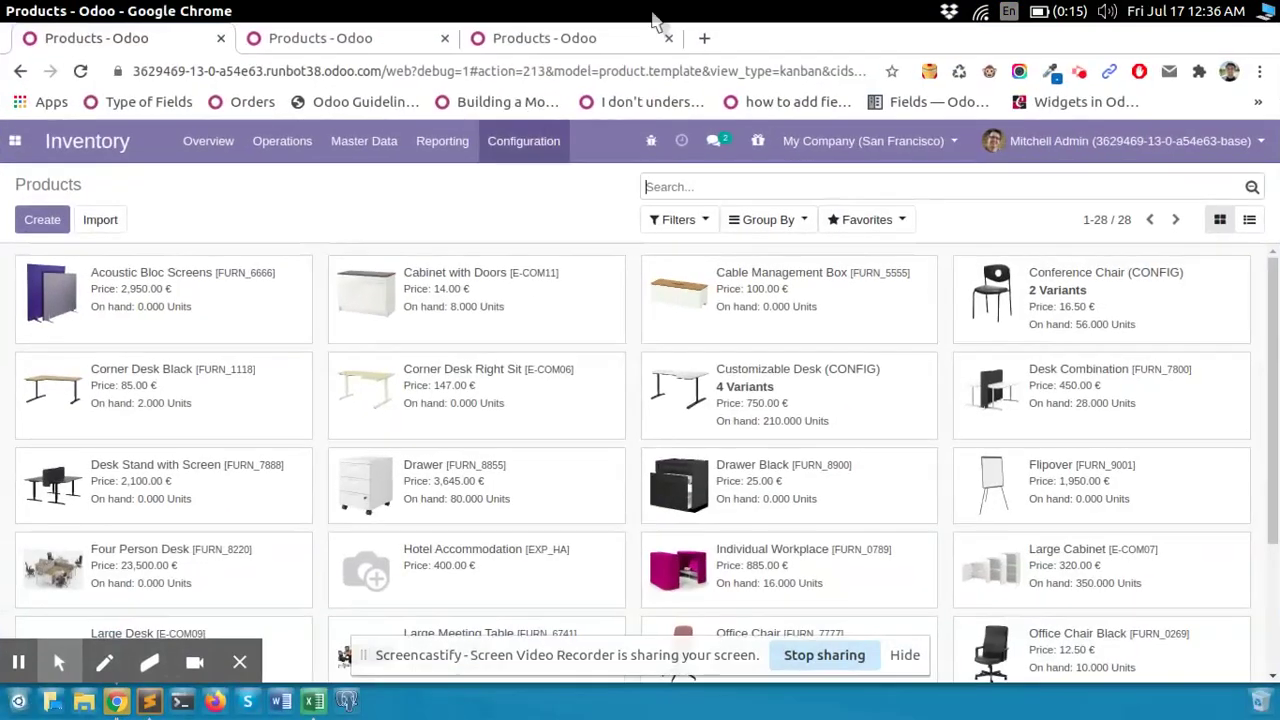
{"action": "left_click", "coordinate": [706, 40]}
{"action": "key", "text": "ctrl+v"}
{"action": "key", "text": "Return"}
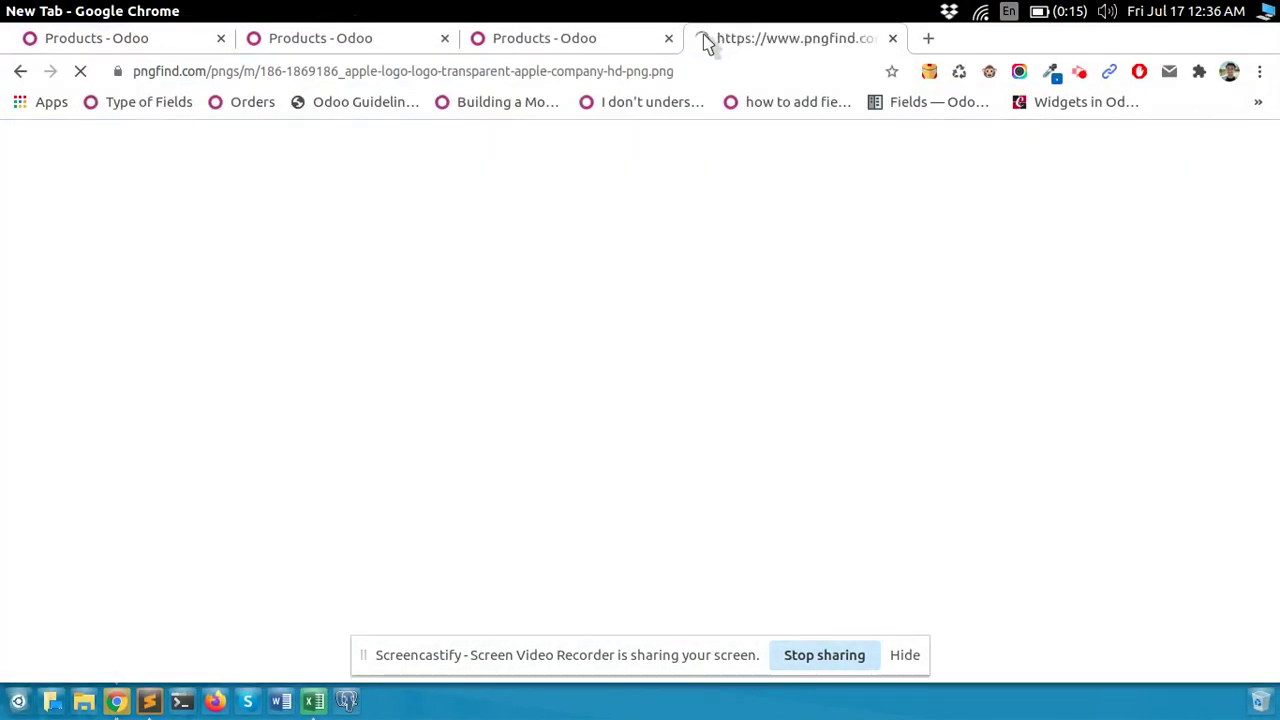
{"action": "key", "text": "ctrl+w"}
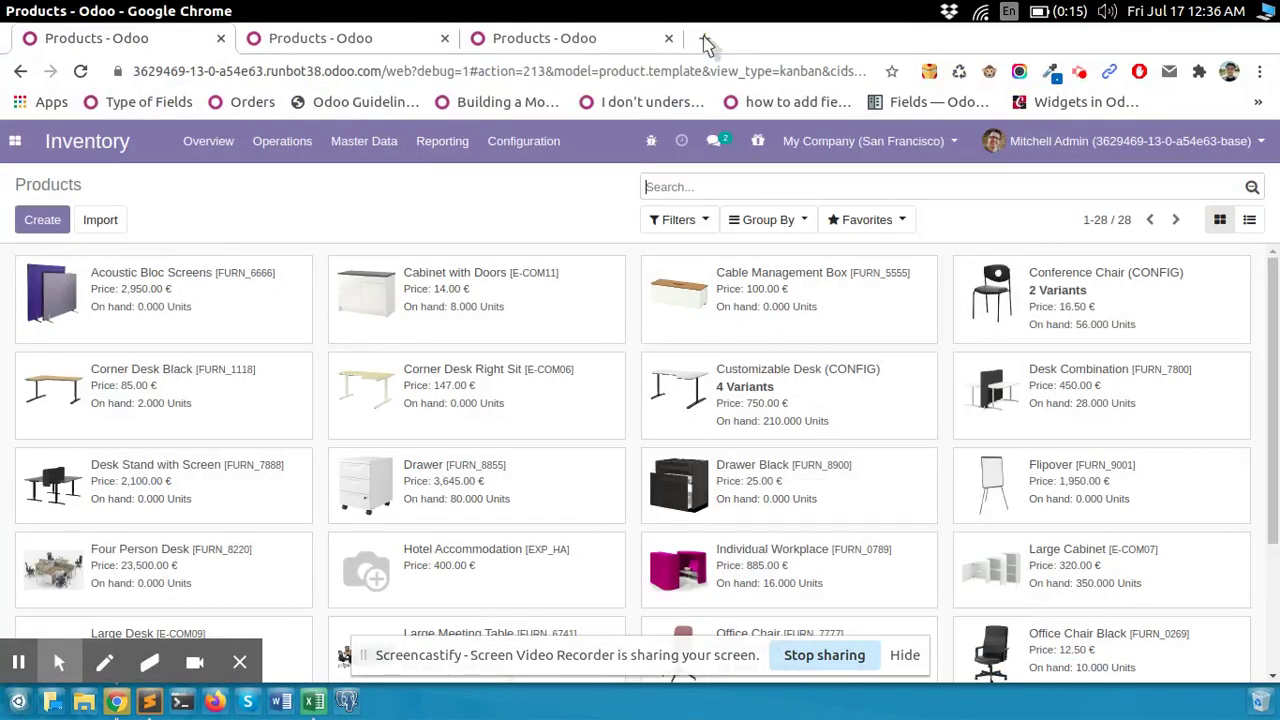
- Check the spreadsheet's prices: Google sales price 1000 and Apple cost 2000
{"action": "left_click", "coordinate": [316, 702]}
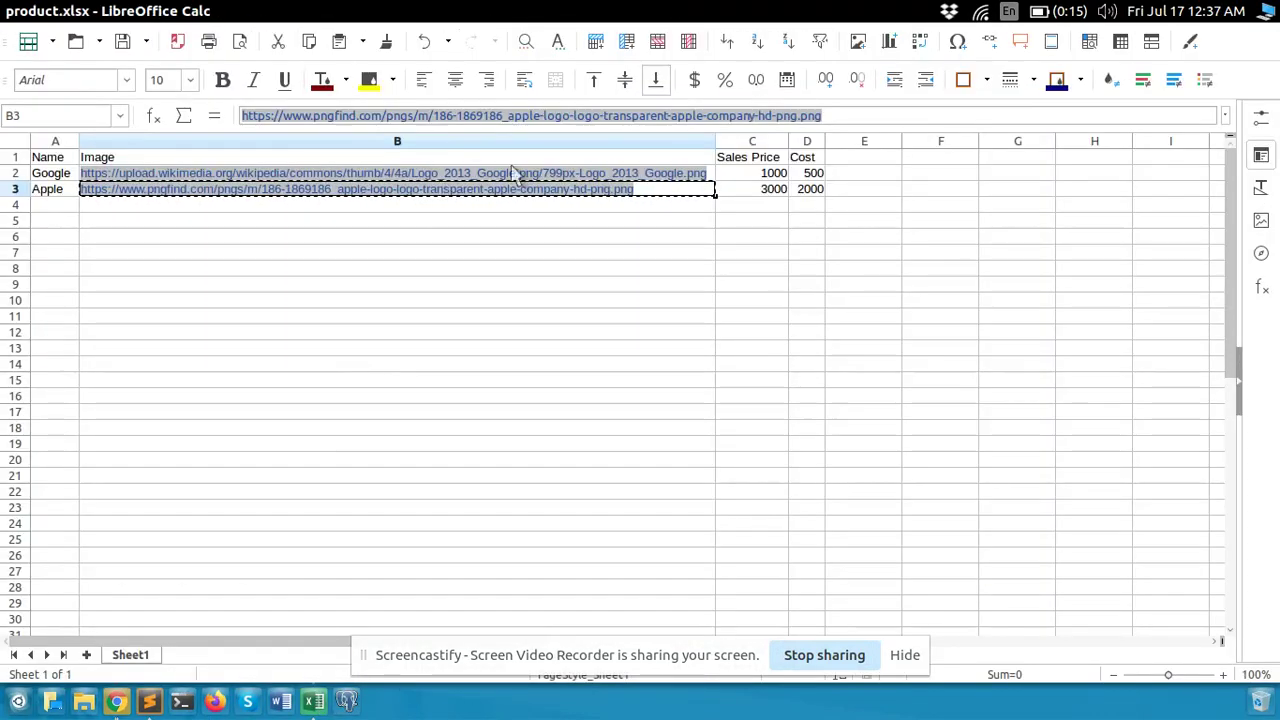
{"action": "left_click", "coordinate": [762, 174]}
{"action": "key", "text": "Down"}
{"action": "key", "text": "Up"}
{"action": "key", "text": "Right"}
{"action": "key", "text": "Down"}
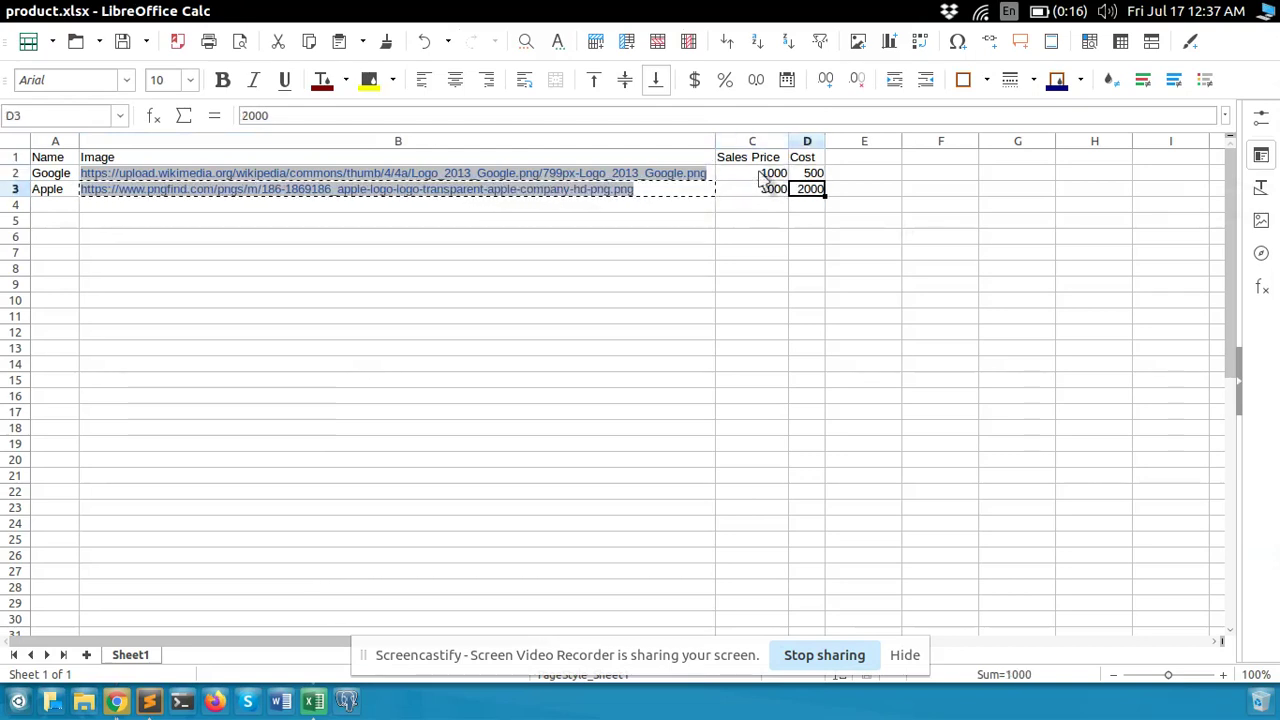
{"action": "left_click", "coordinate": [326, 335]}
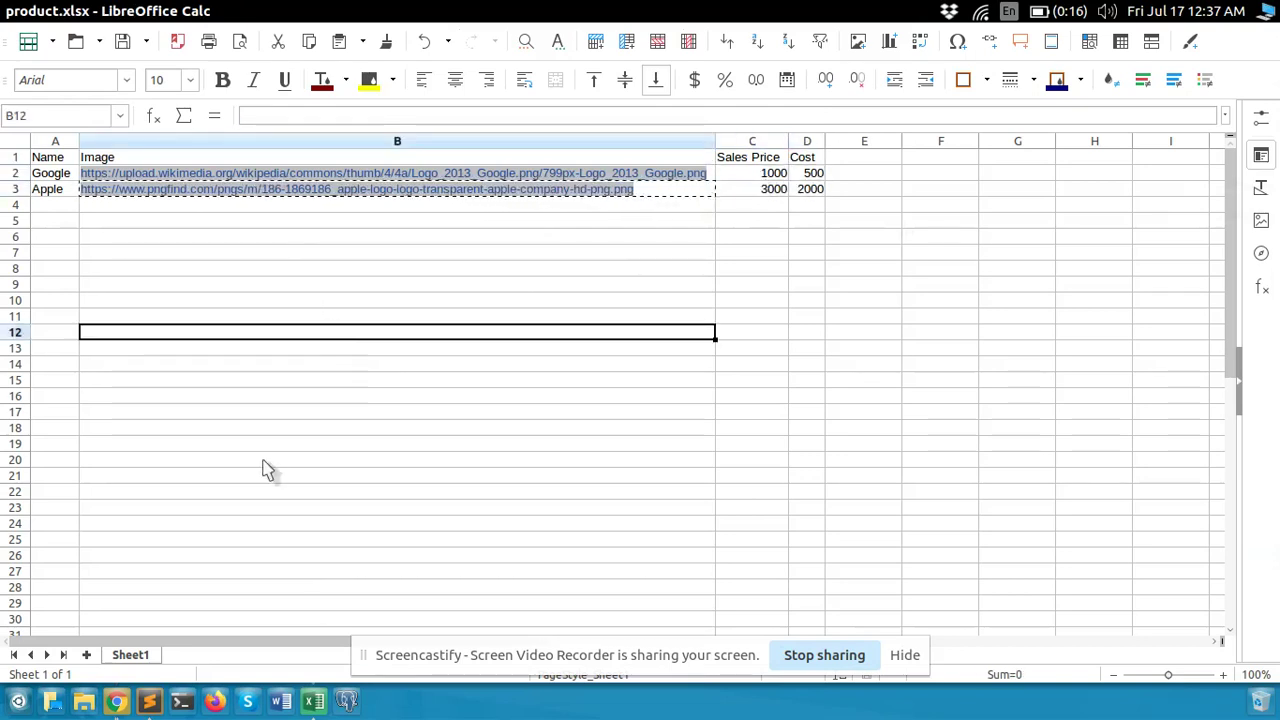
- Minimize the spreadsheet to bring the Odoo Products page back into view
{"action": "left_click", "coordinate": [314, 702]}
{"action": "left_click", "coordinate": [314, 702]}
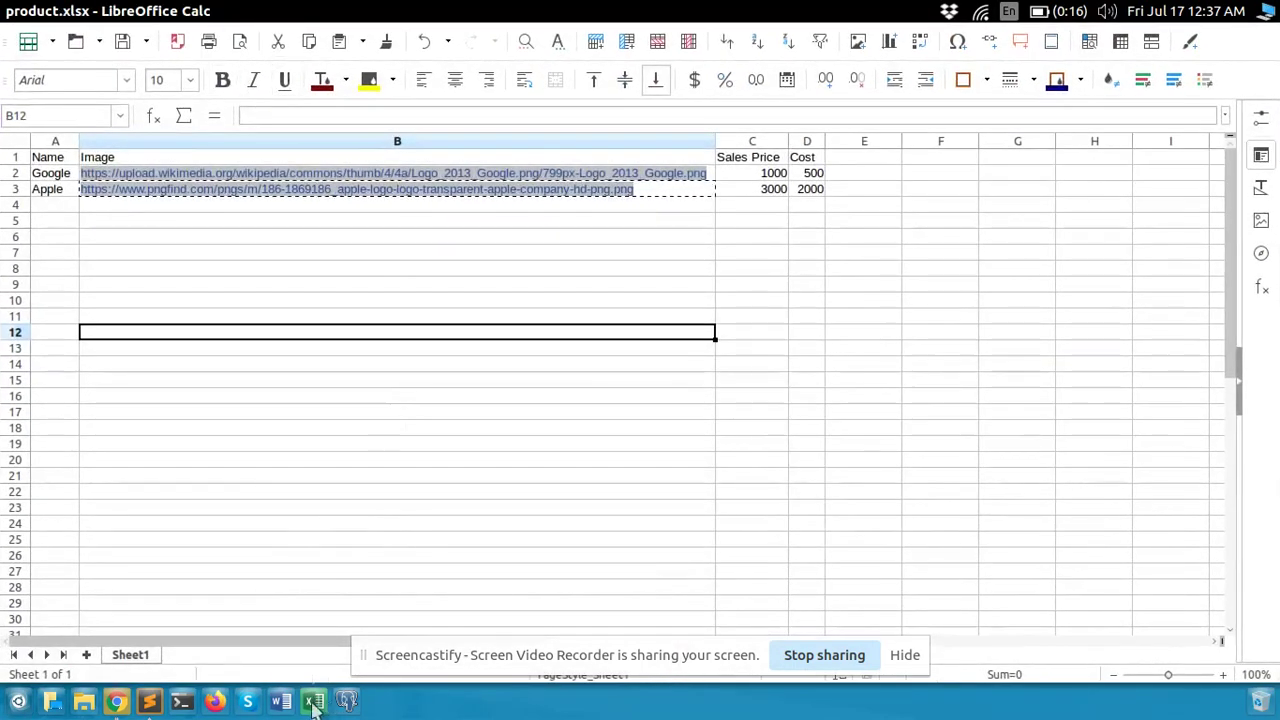
{"action": "left_click", "coordinate": [314, 702]}
- Open Odoo Settings and confirm the version line reads Odoo 13.0
{"action": "left_click", "coordinate": [15, 141]}
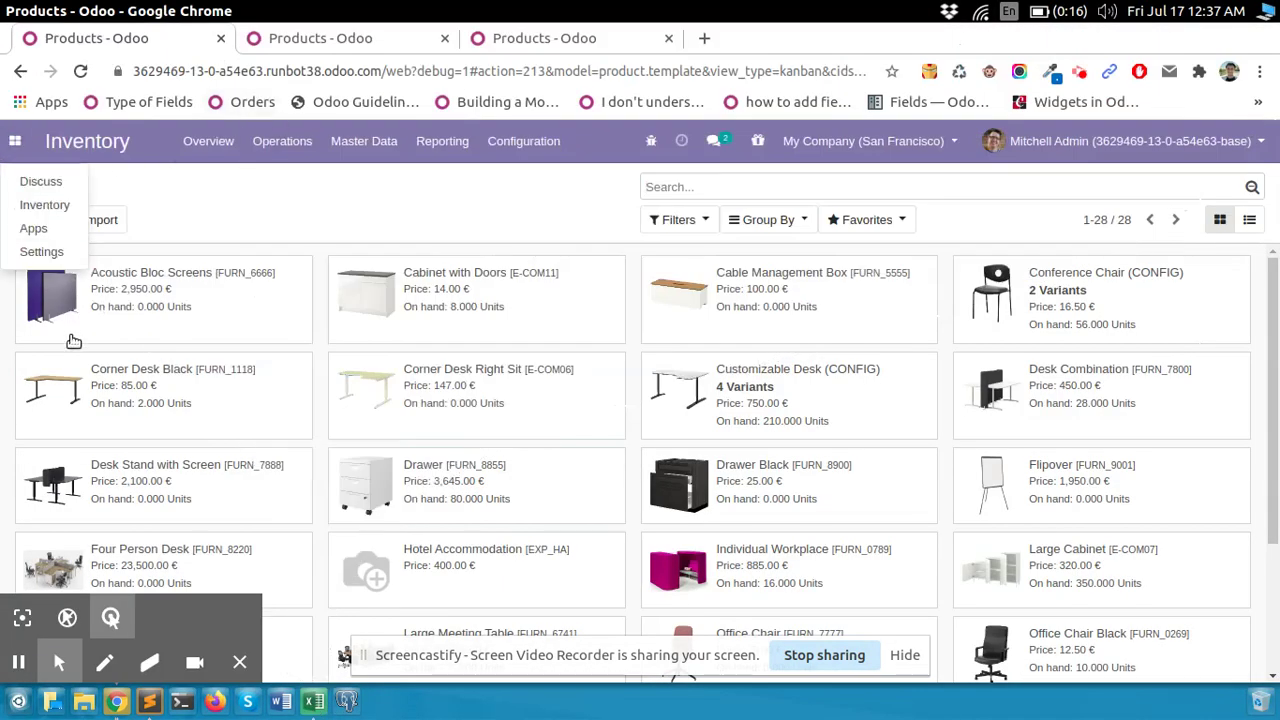
{"action": "left_click", "coordinate": [38, 252]}
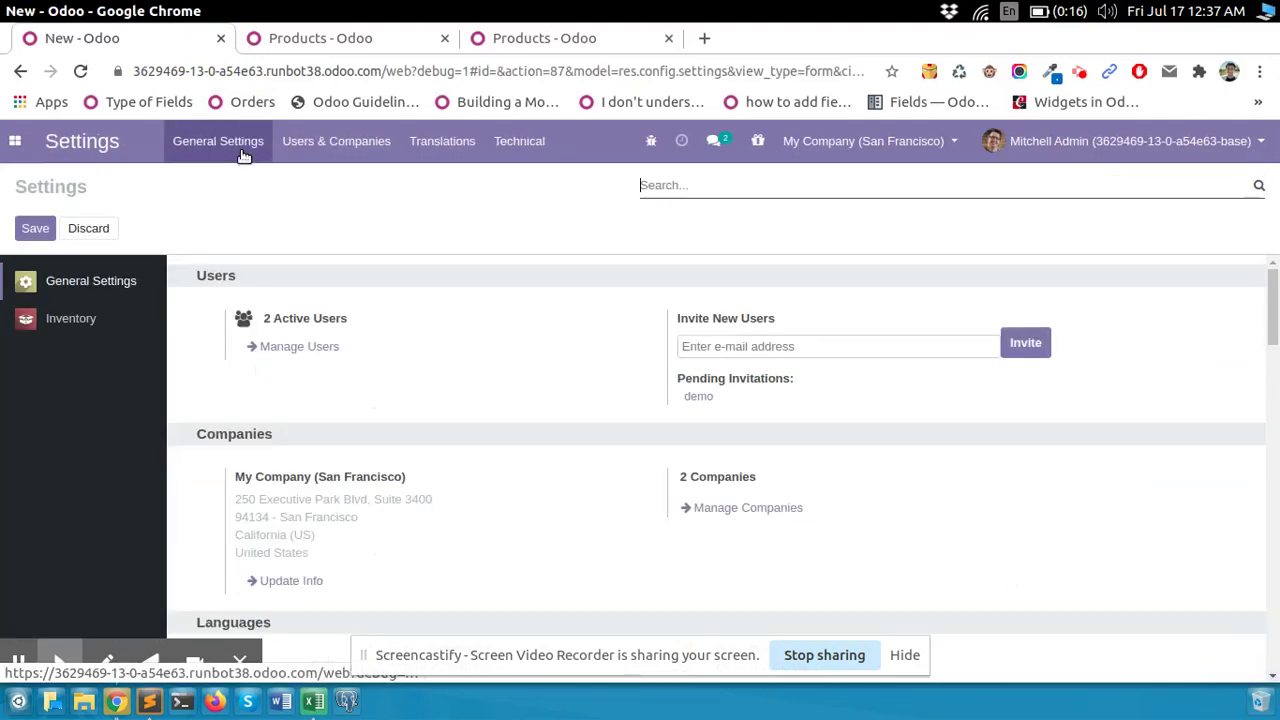
{"action": "left_click_drag", "start_coordinate": [1270, 290], "coordinate": [1275, 630]}
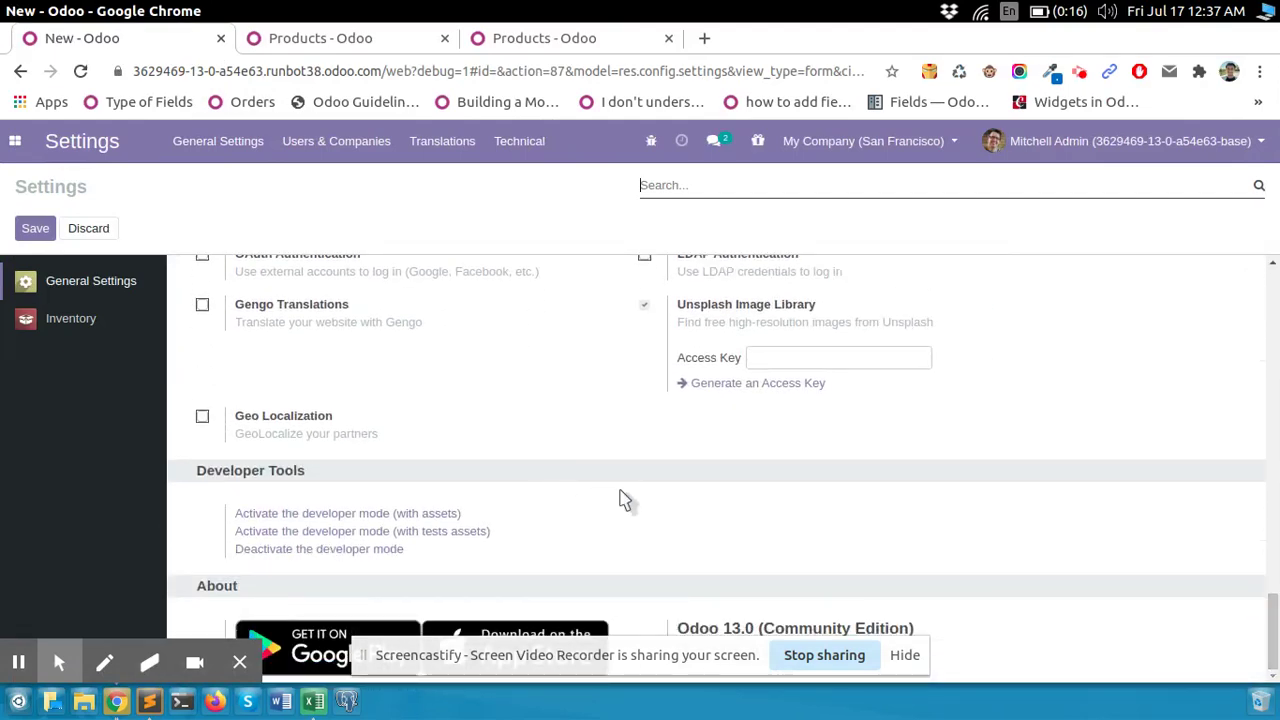
{"action": "triple_click", "coordinate": [957, 622]}
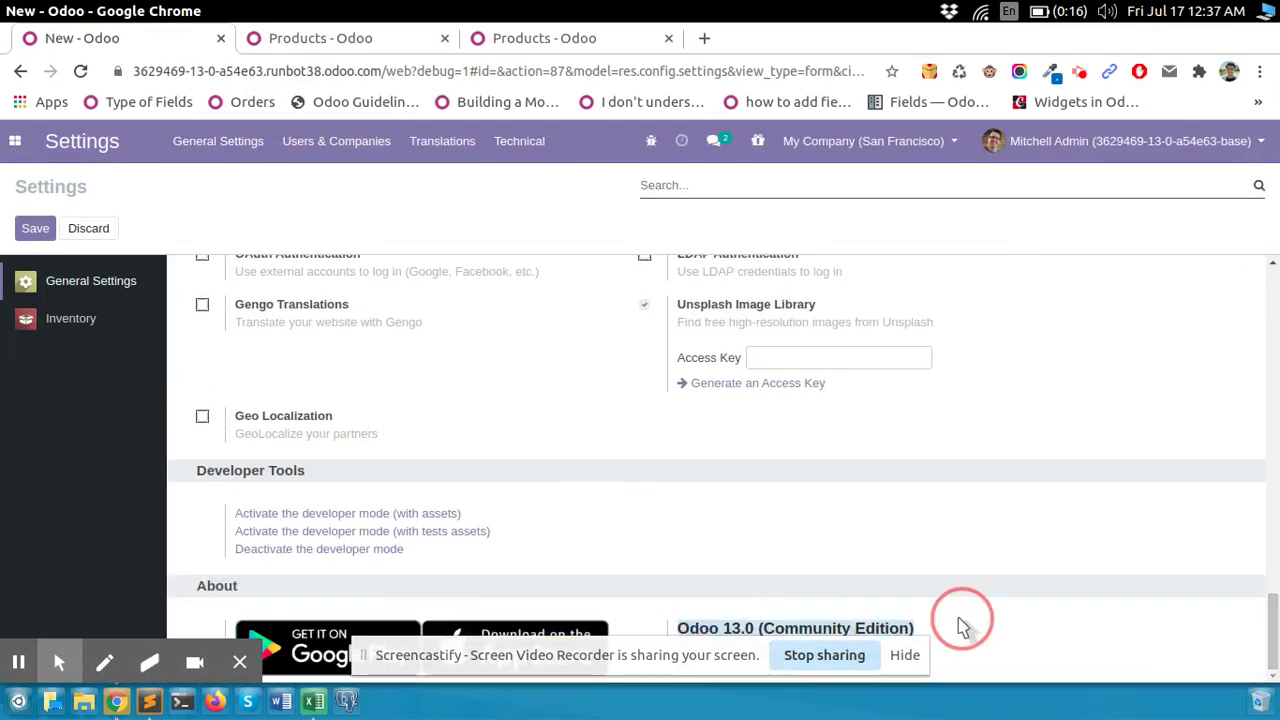
{"action": "left_click", "coordinate": [820, 620]}
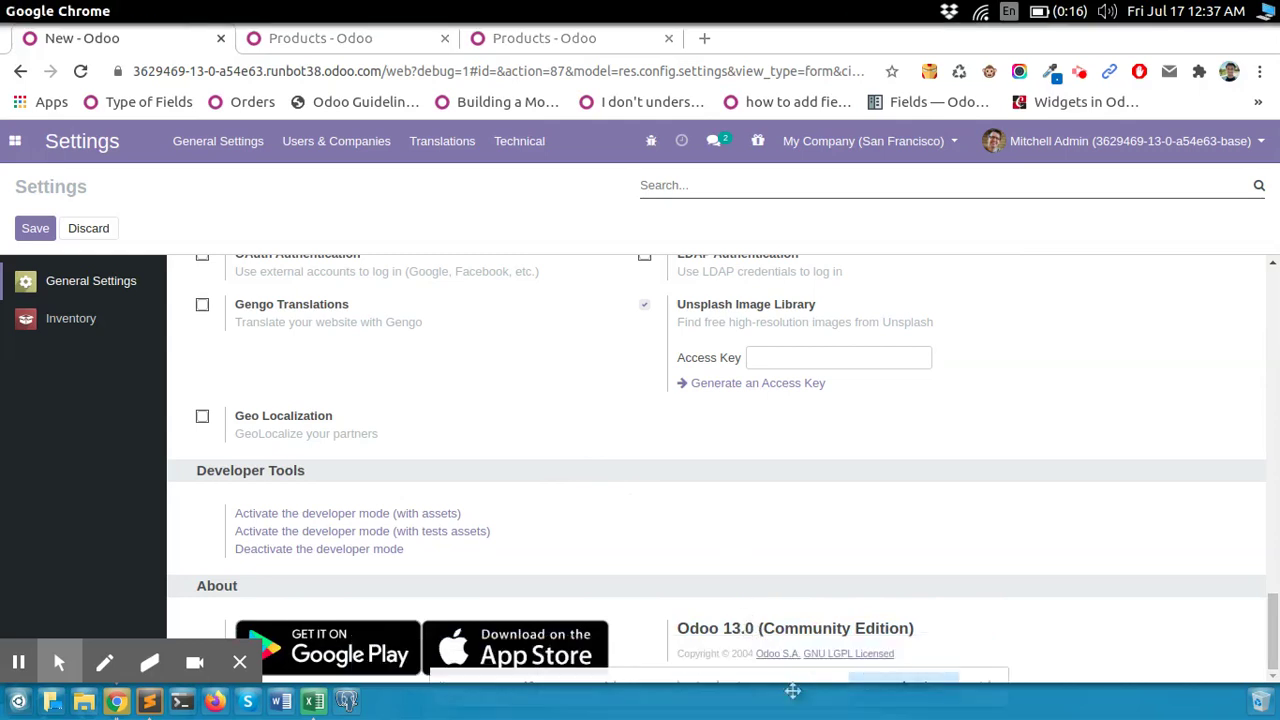
- Open the Inventory app and its Master Data menu
{"action": "left_click", "coordinate": [13, 144]}
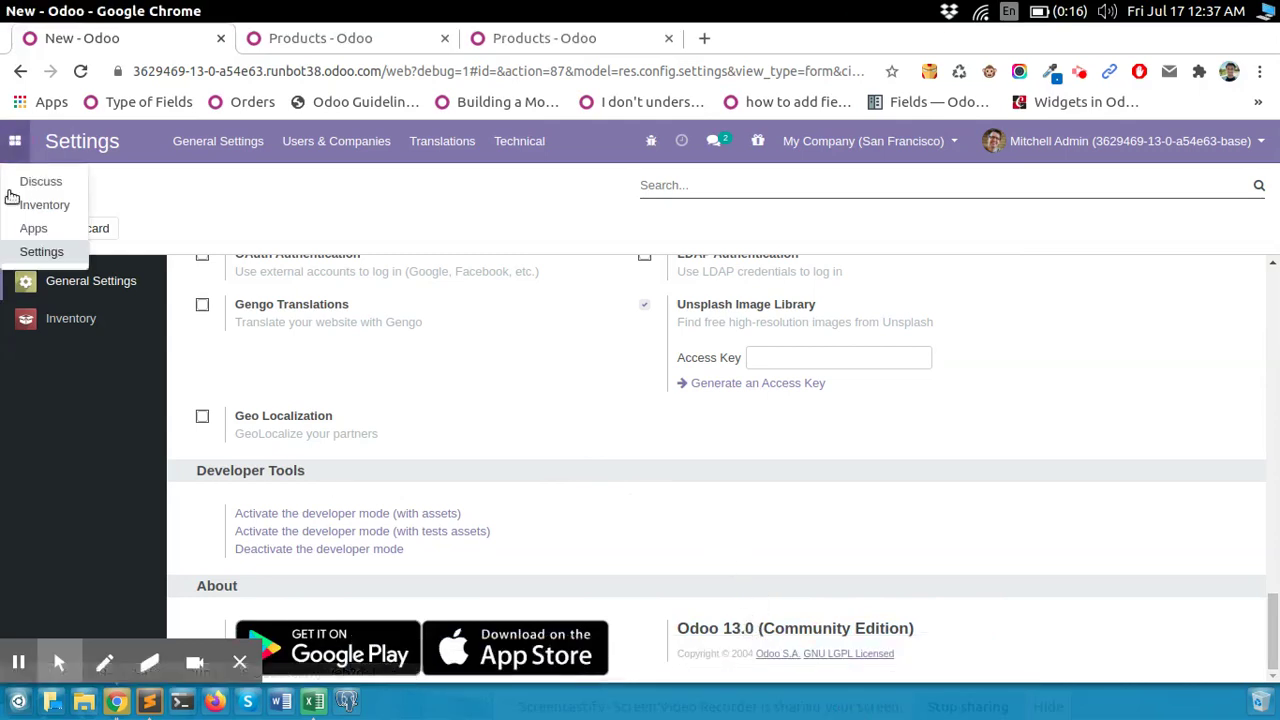
{"action": "left_click", "coordinate": [30, 205]}
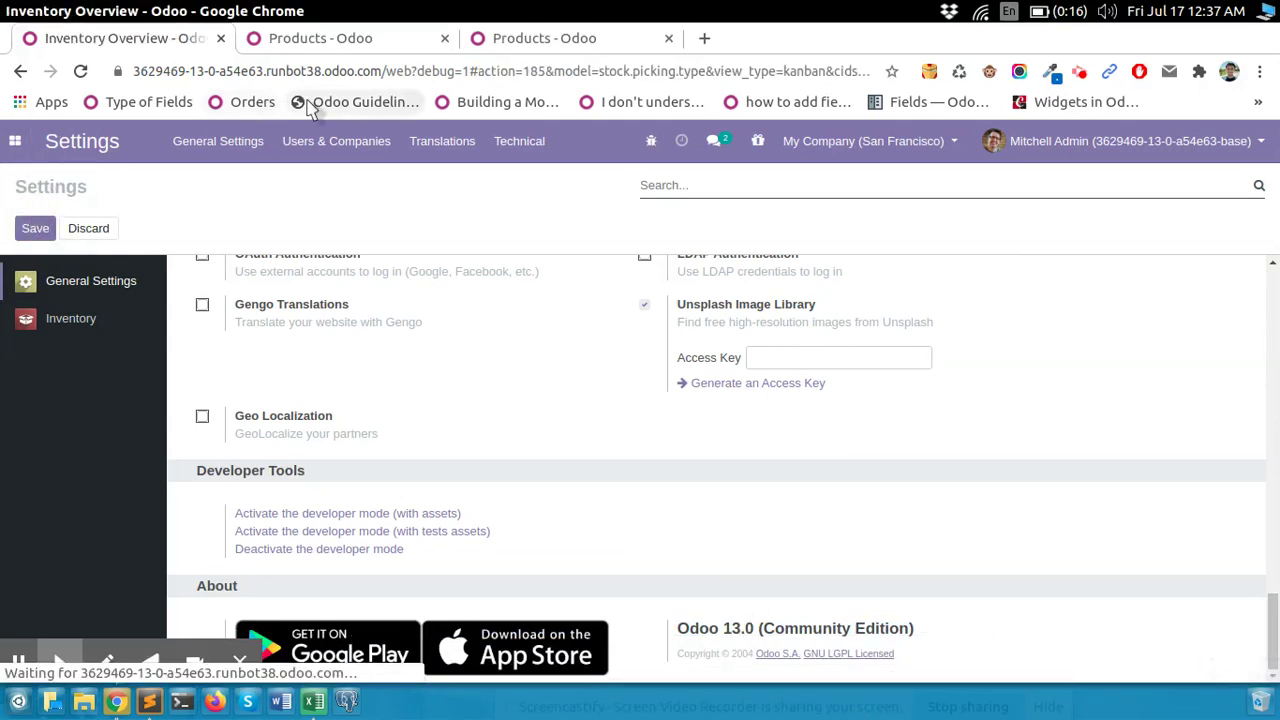
{"action": "left_click", "coordinate": [285, 141]}
- Open Master Data > Products and confirm searches for apple and google return nothing
{"action": "mouse_move", "coordinate": [350, 147]}
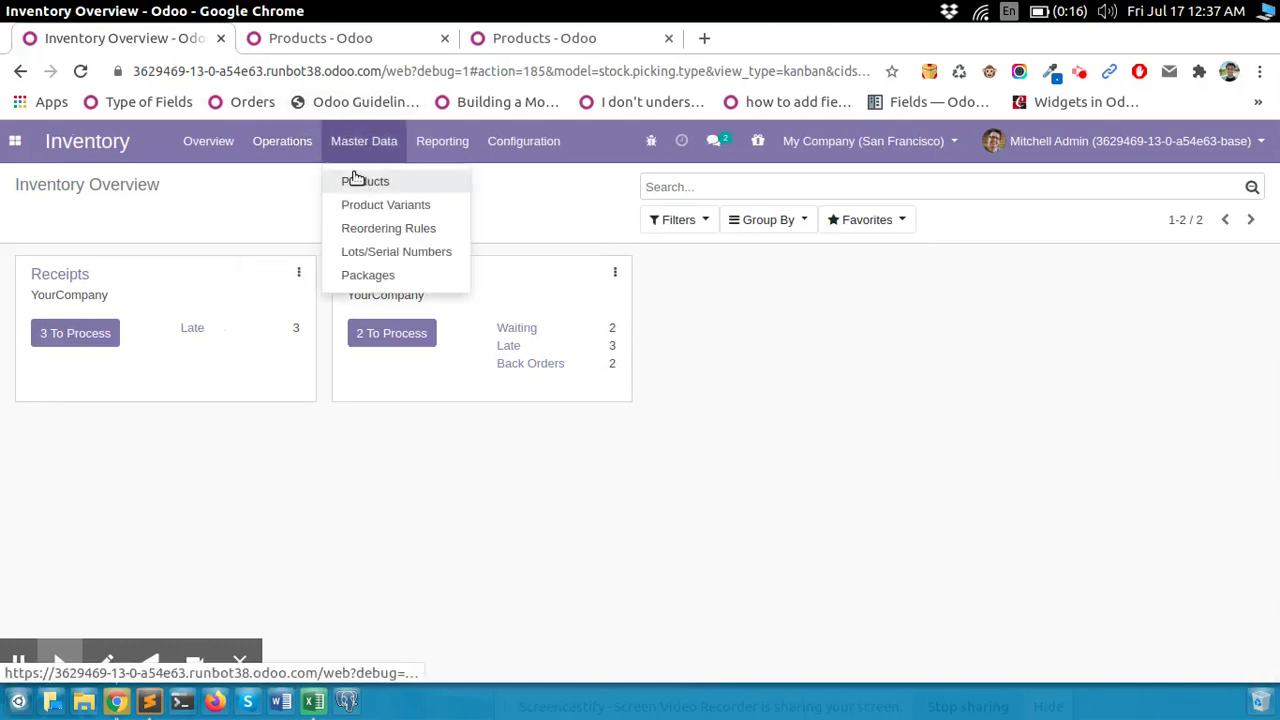
{"action": "left_click", "coordinate": [362, 181]}
{"action": "key", "text": "BackSpace"}
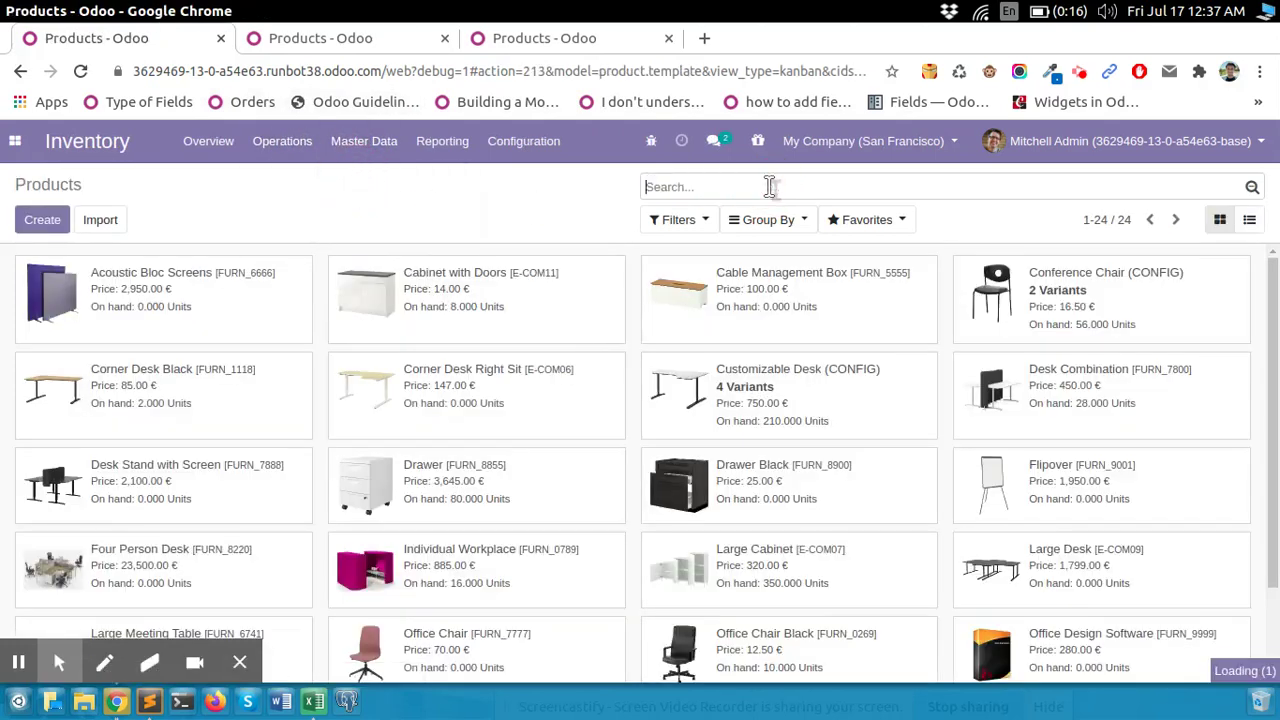
{"action": "type", "text": "apple"}
{"action": "key", "text": "Return"}
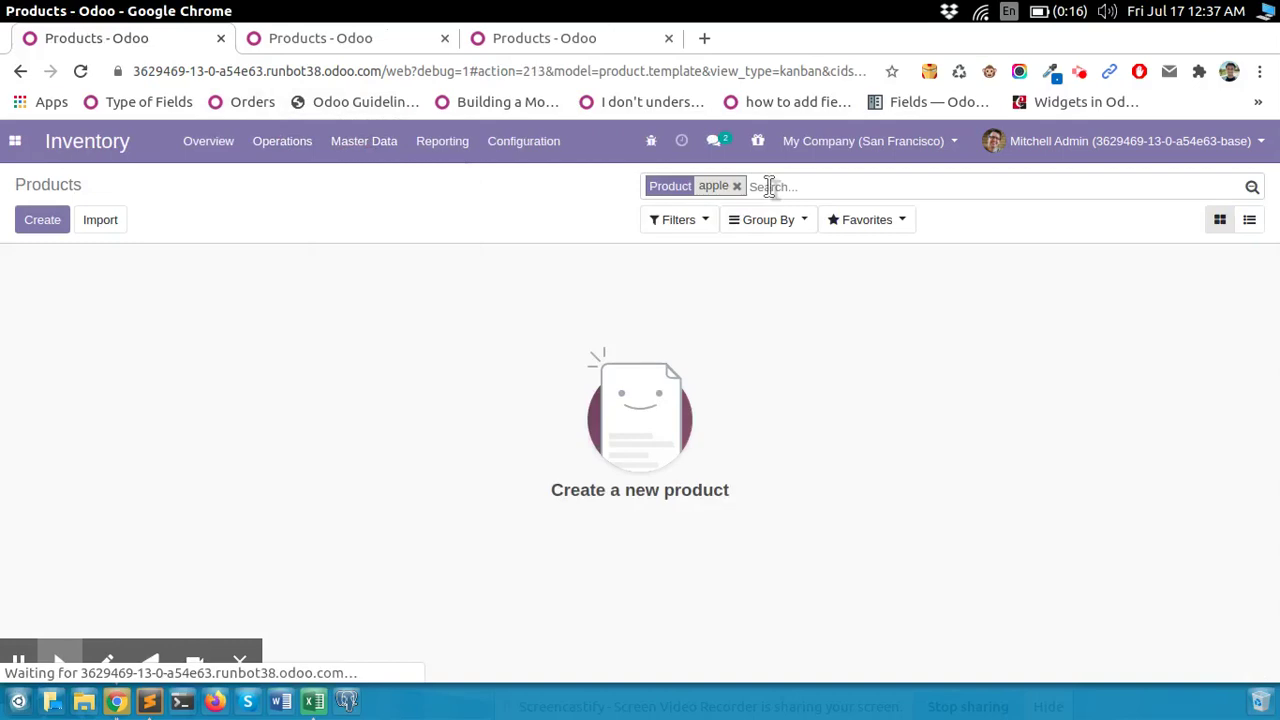
{"action": "key", "text": "BackSpace"}
{"action": "type", "text": "goo"}
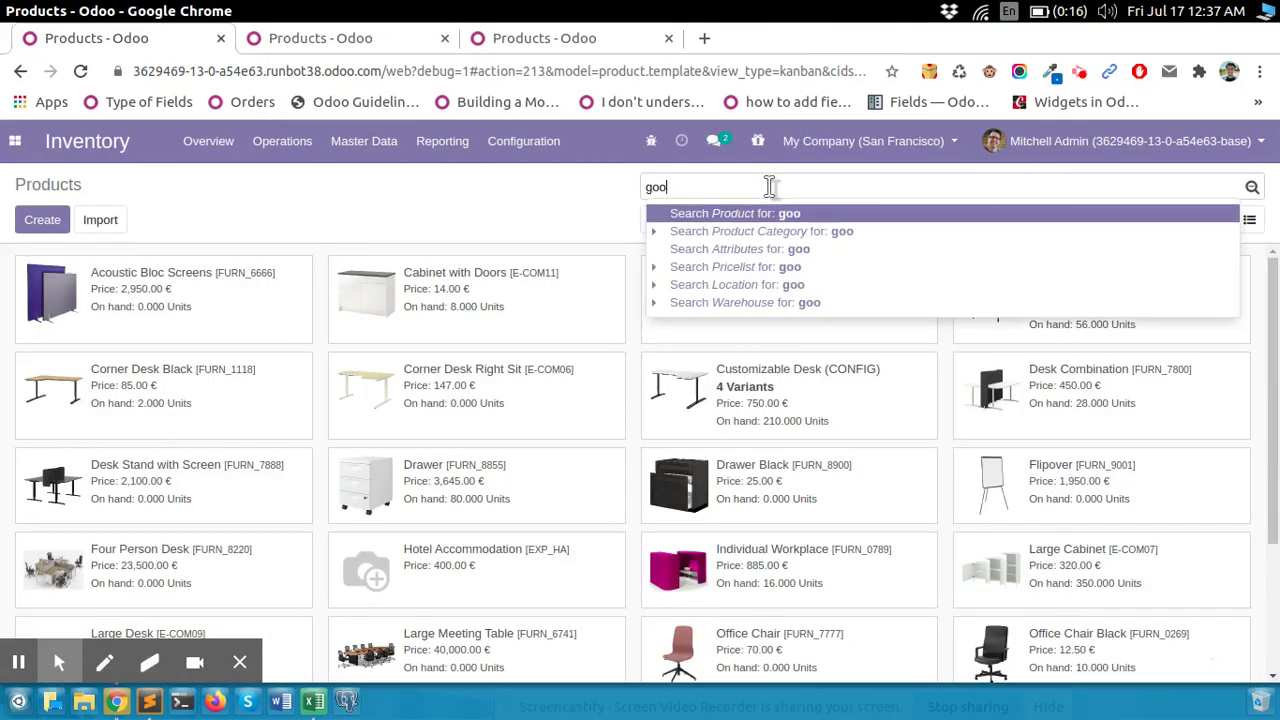
{"action": "type", "text": "gle"}
{"action": "key", "text": "Return"}
{"action": "key", "text": "BackSpace"}
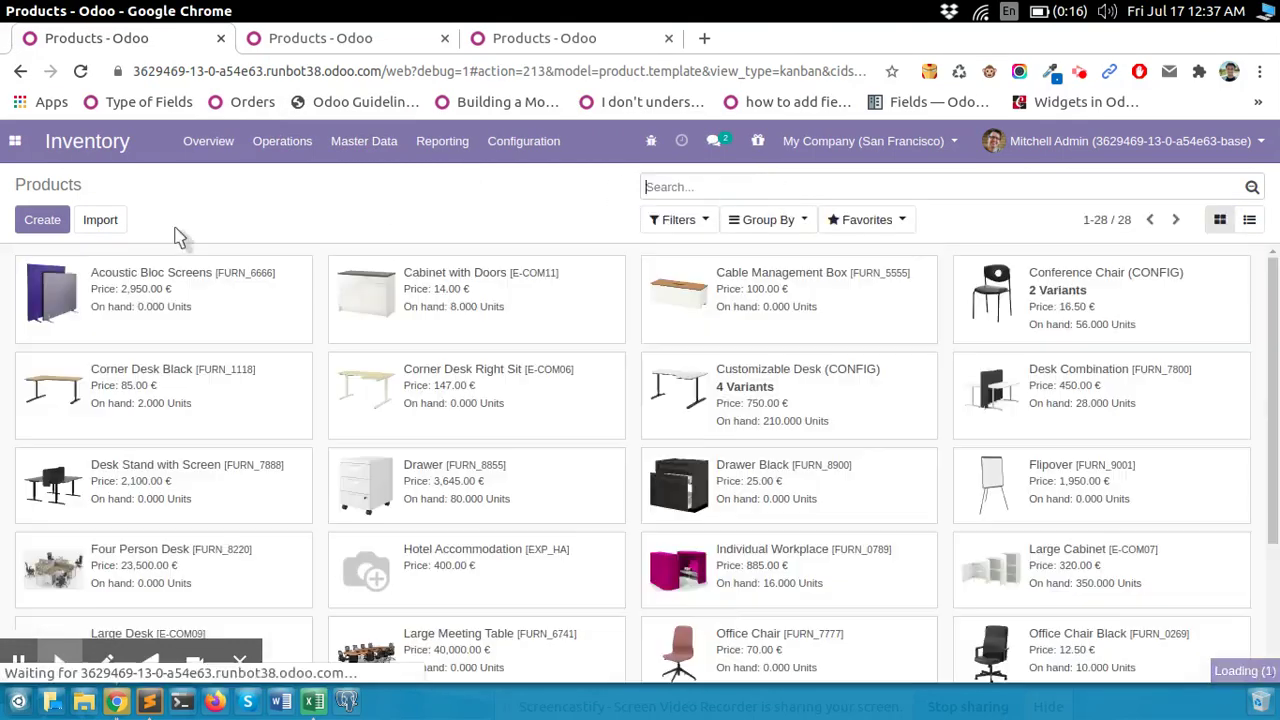
- Load product.xlsx into the product import screen
{"action": "left_click", "coordinate": [102, 222]}
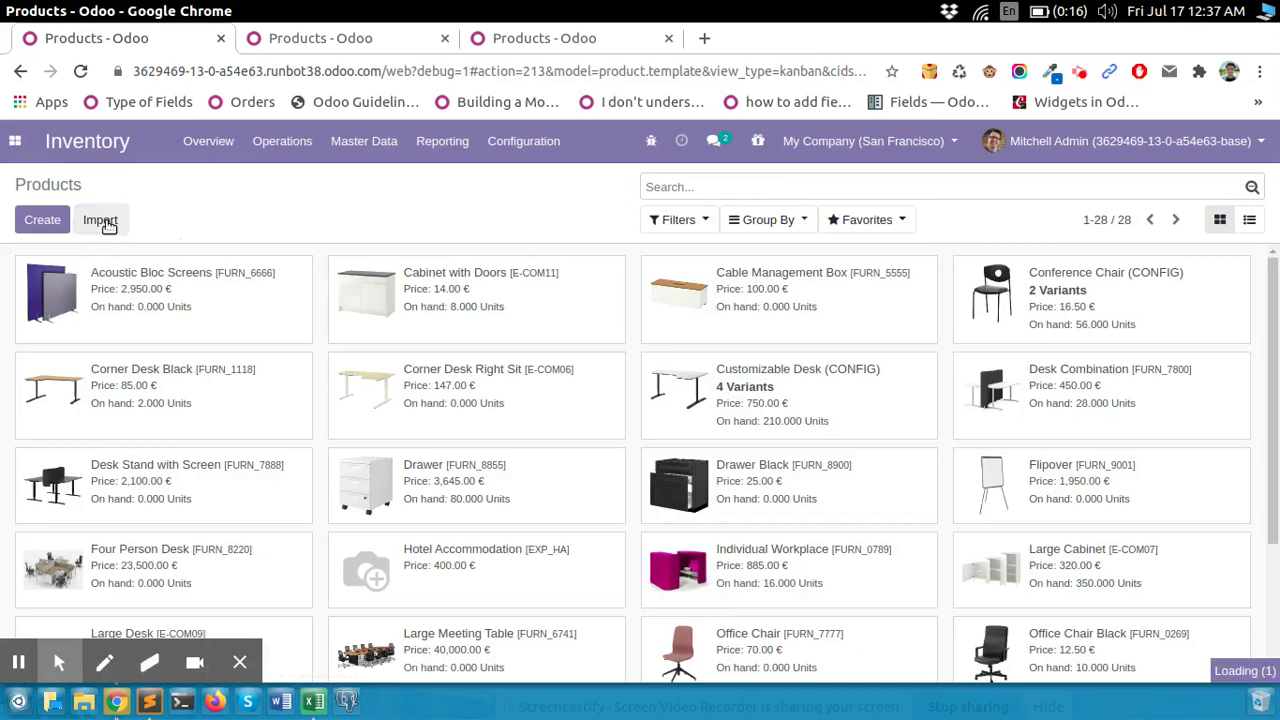
{"action": "left_click", "coordinate": [47, 222]}
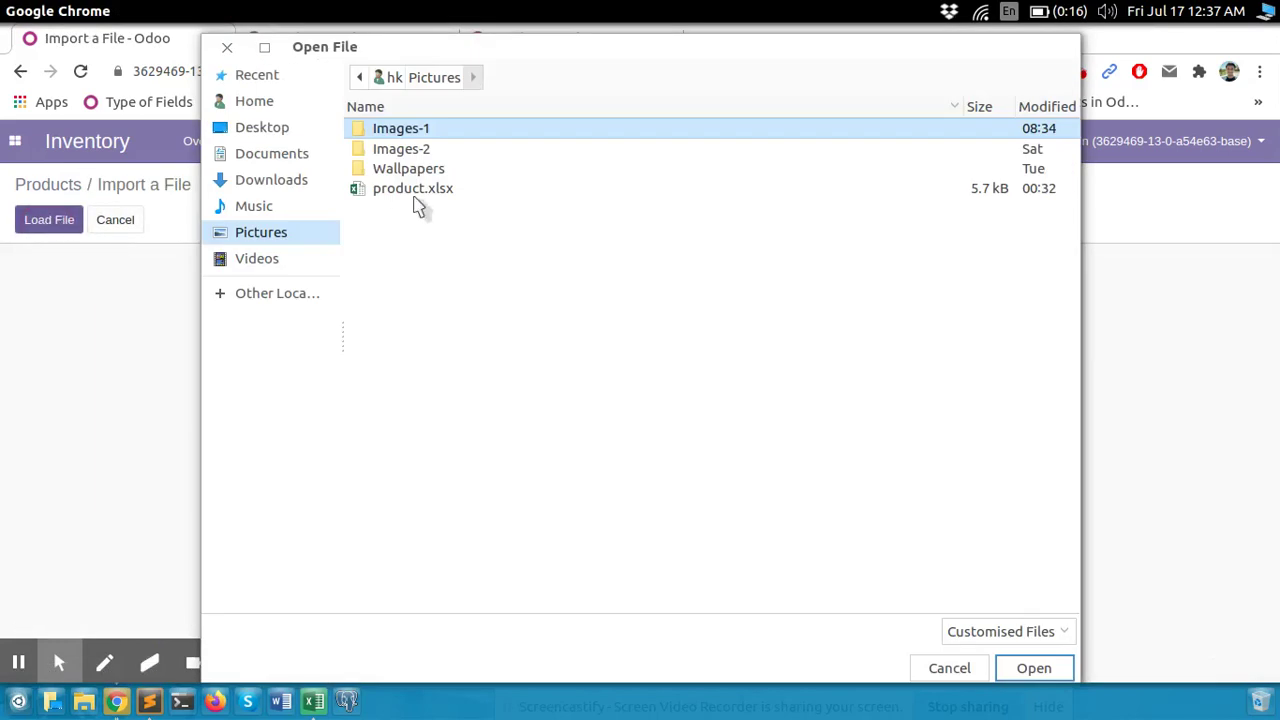
{"action": "double_click", "coordinate": [418, 194]}
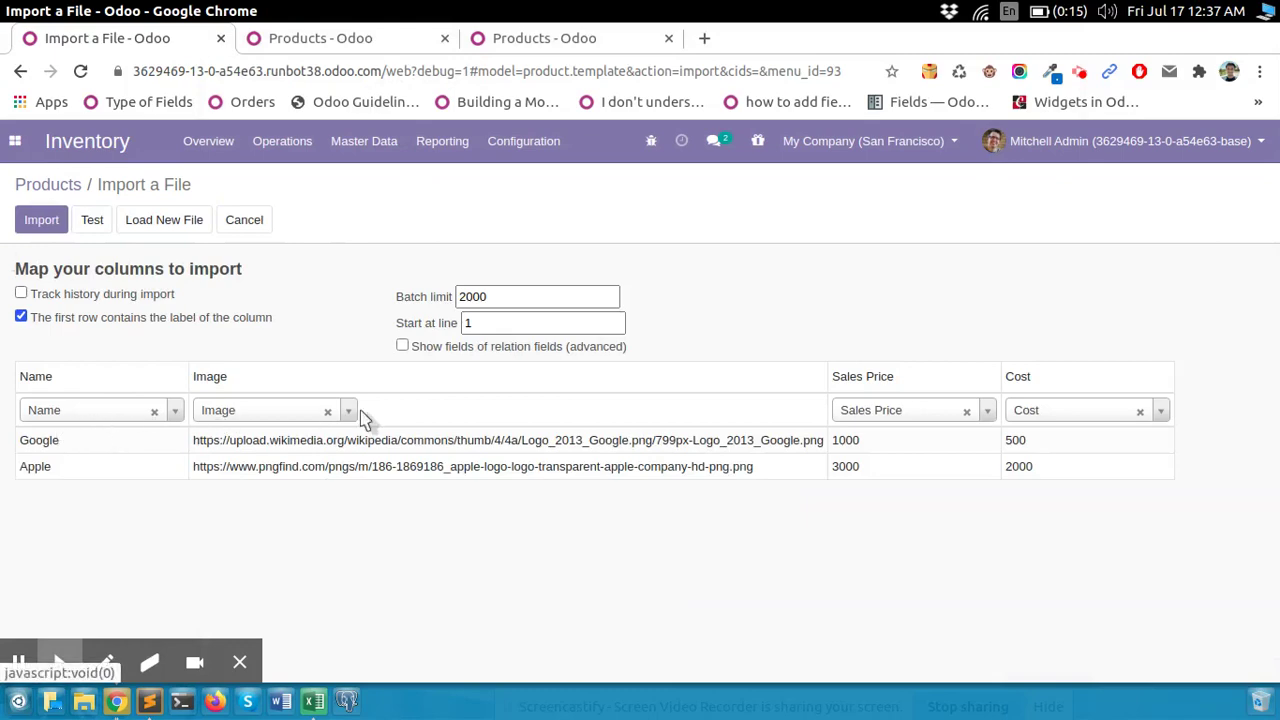
- Test the product.xlsx mapping ('Everything seems valid') and import the Apple and Google products
{"action": "left_click", "coordinate": [92, 222]}
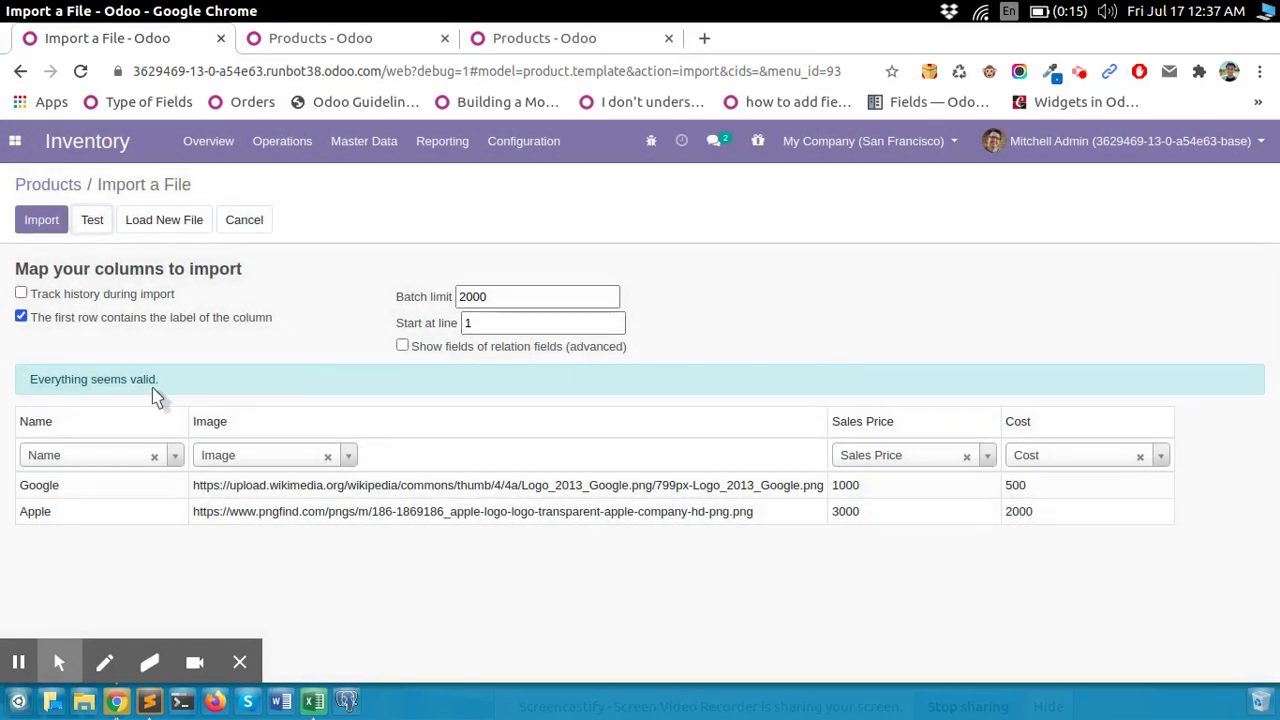
{"action": "left_click_drag", "start_coordinate": [170, 388], "coordinate": [5, 388]}
{"action": "left_click", "coordinate": [30, 220]}
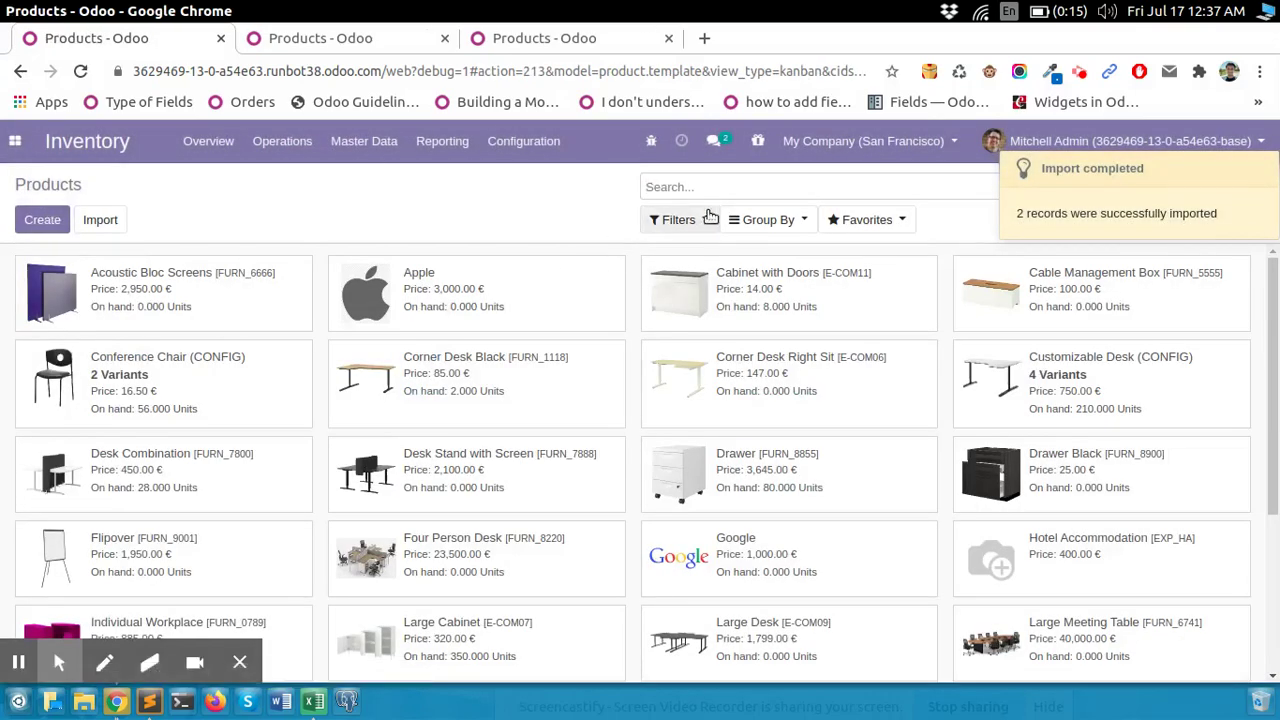
- Search for apple and inspect the imported Apple product form
{"action": "type", "text": "apple"}
{"action": "key", "text": "Return"}
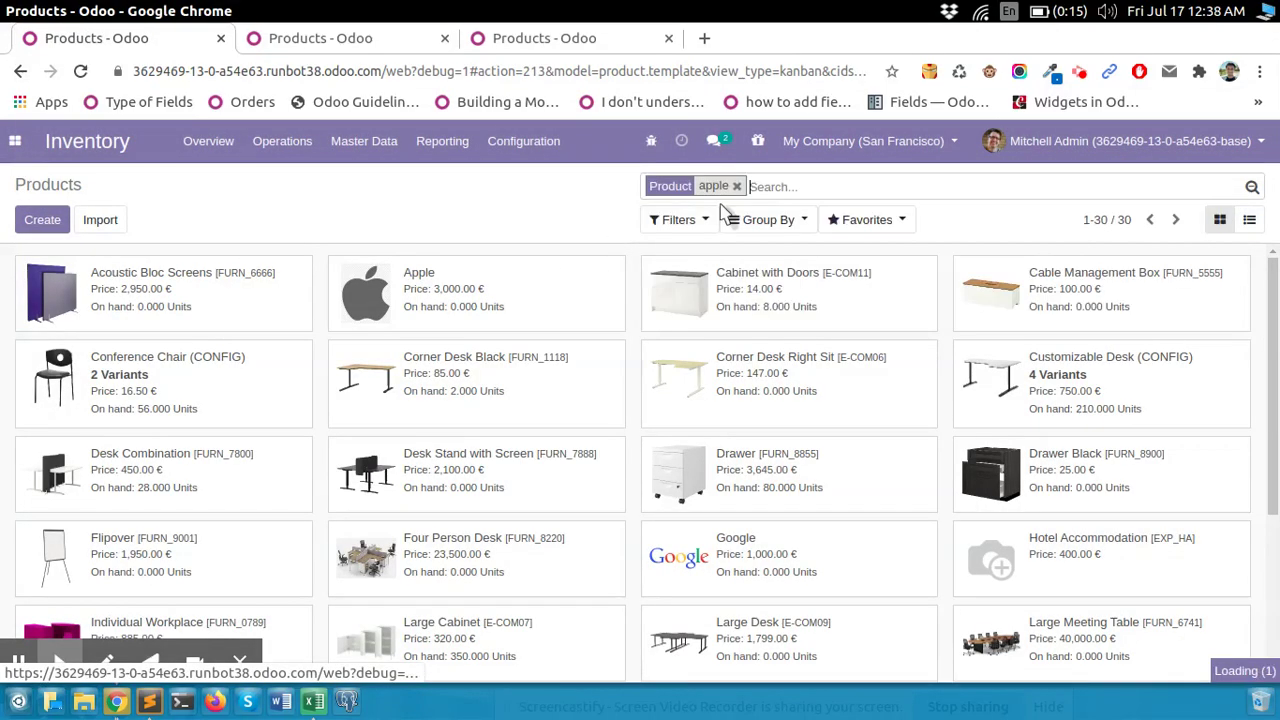
{"action": "left_click", "coordinate": [189, 287]}
{"action": "left_click", "coordinate": [30, 218]}
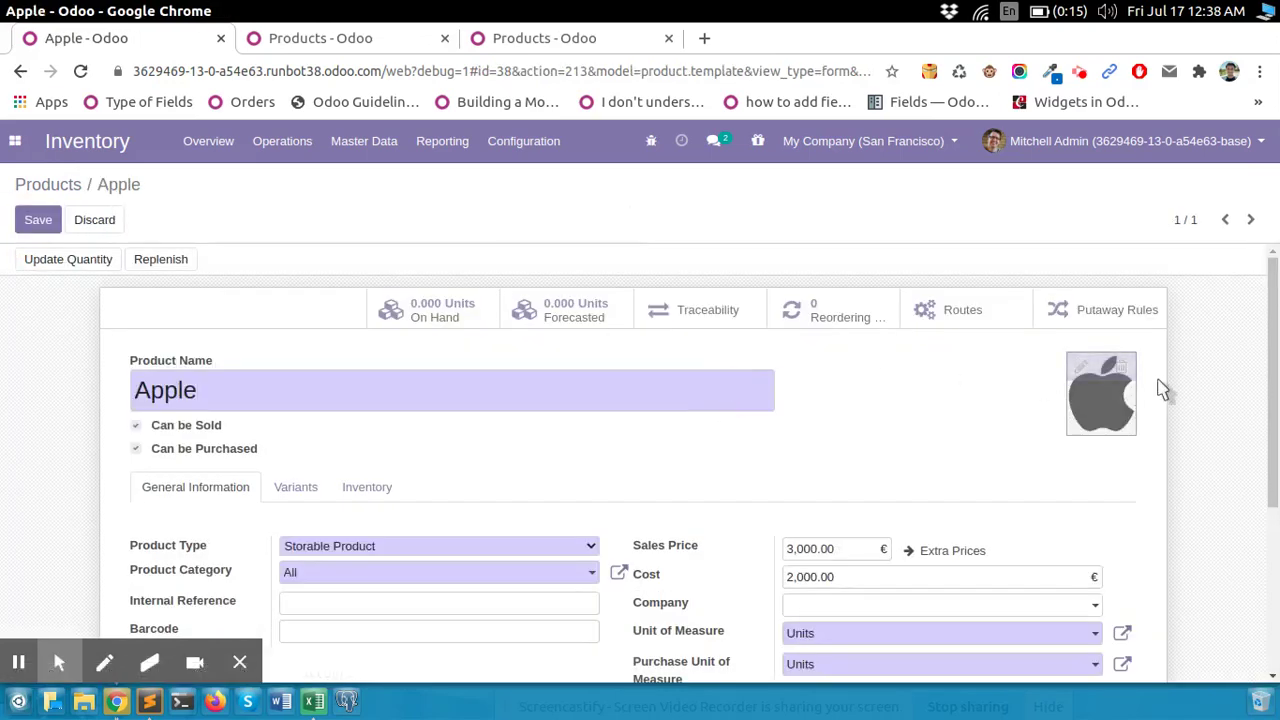
{"action": "mouse_move", "coordinate": [1265, 275]}
{"action": "left_mouse_down"}
{"action": "mouse_move", "coordinate": [1268, 440]}
{"action": "mouse_move", "coordinate": [1275, 290]}
{"action": "left_mouse_up"}
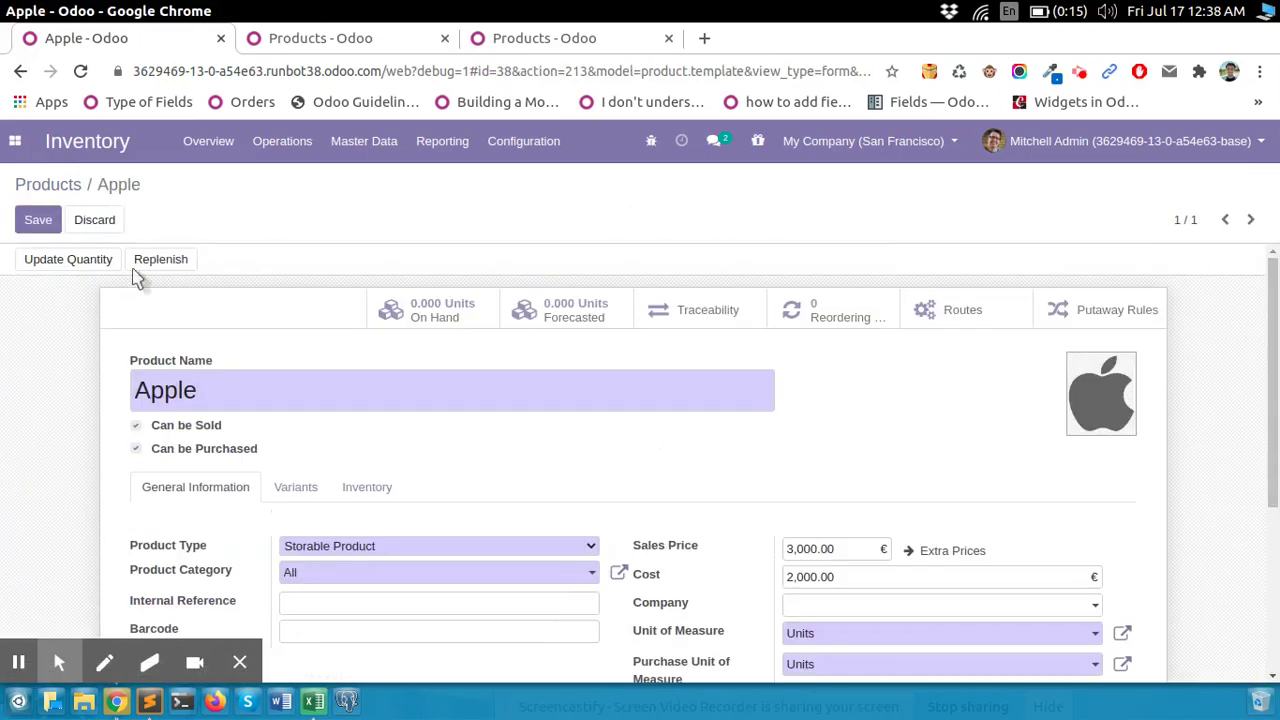
{"action": "left_click", "coordinate": [55, 186]}
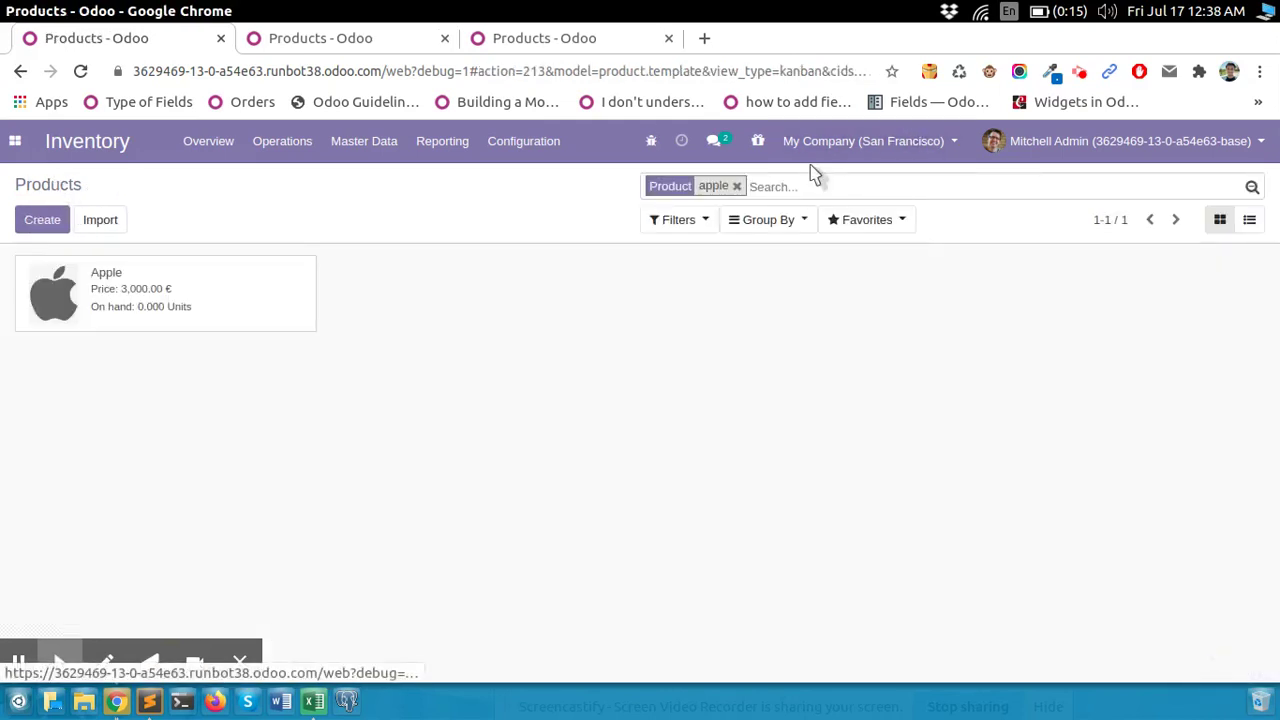
- Search for google, inspect the Google product form, then switch to the second database's tab
{"action": "type", "text": "google"}
{"action": "key", "text": "Return"}
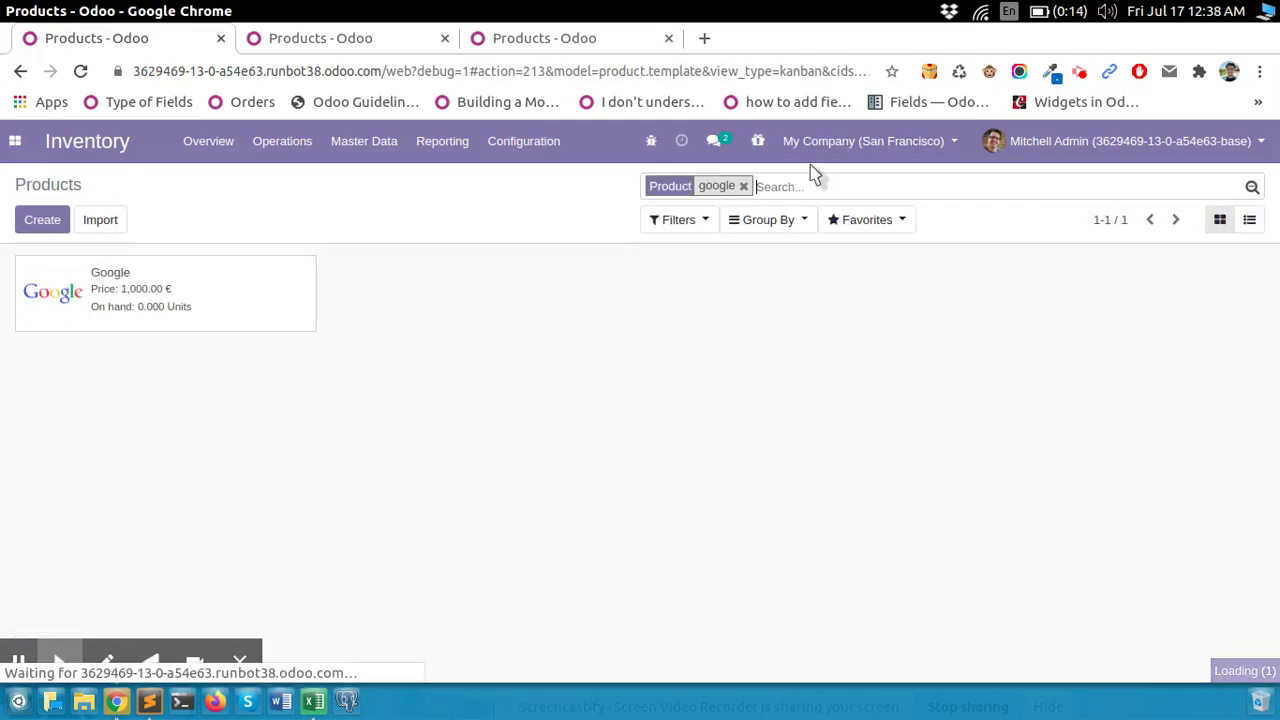
{"action": "left_click", "coordinate": [266, 289]}
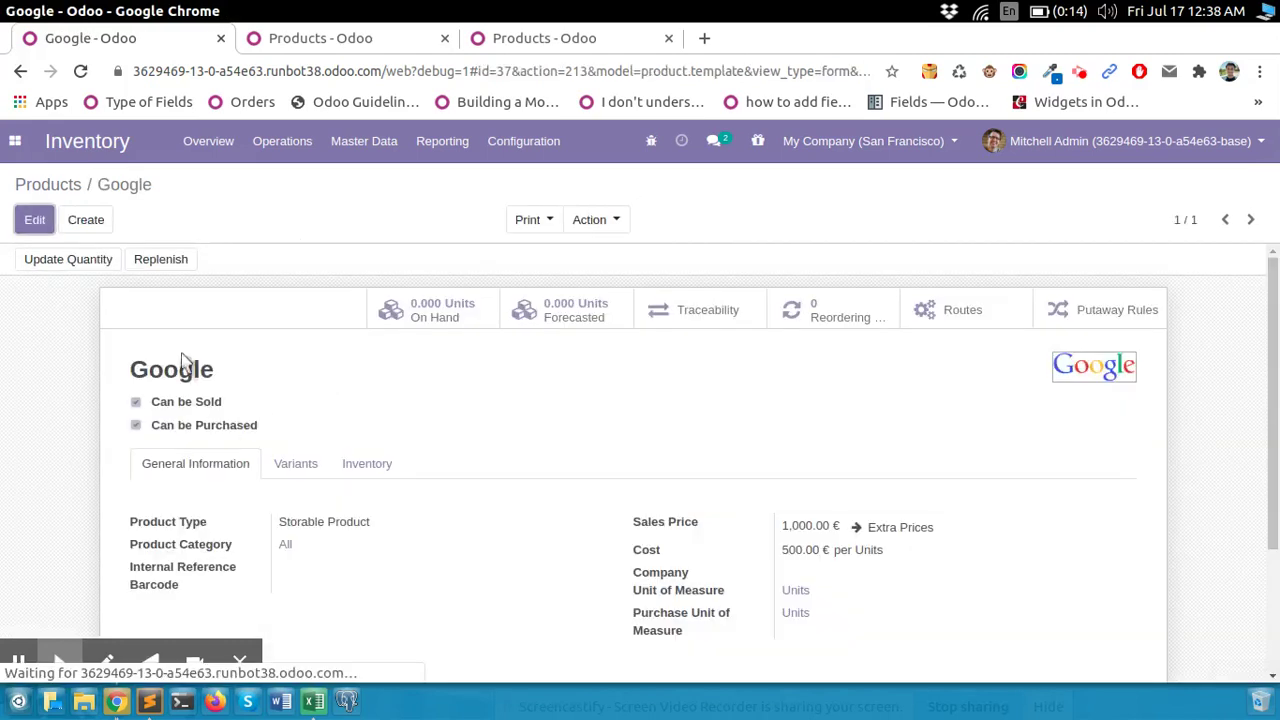
{"action": "left_click", "coordinate": [70, 192]}
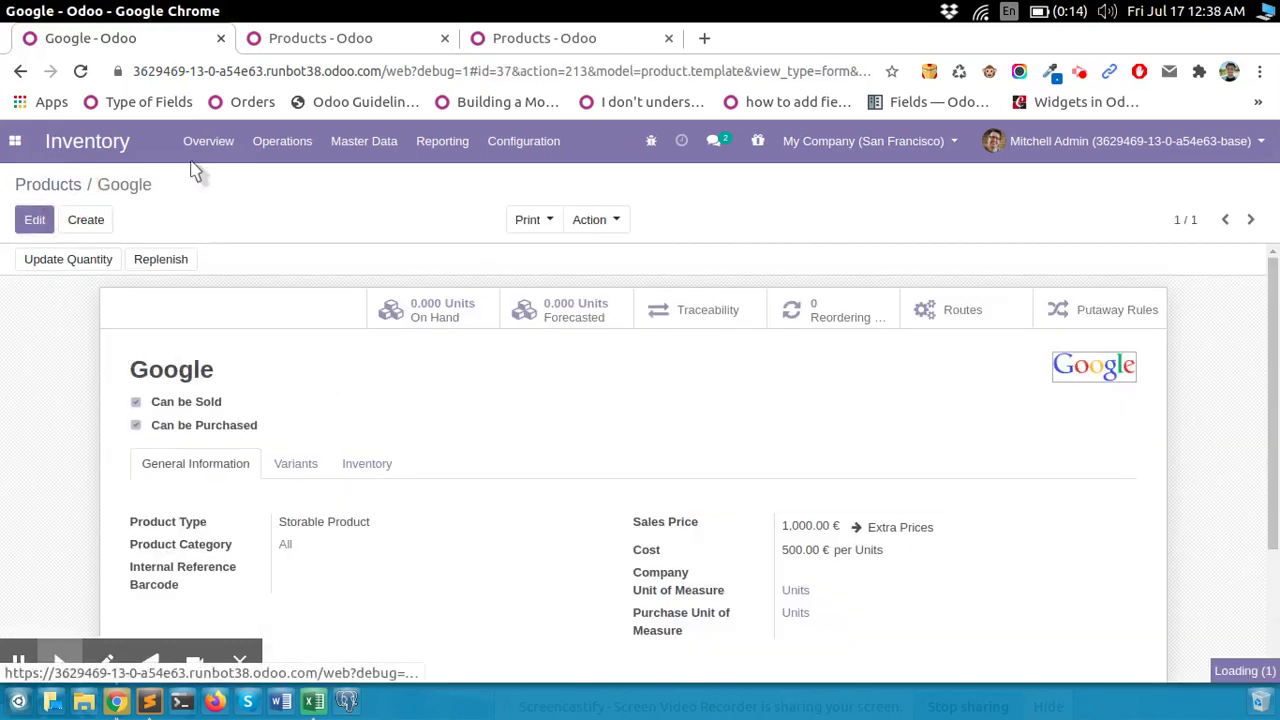
{"action": "left_click", "coordinate": [320, 38]}
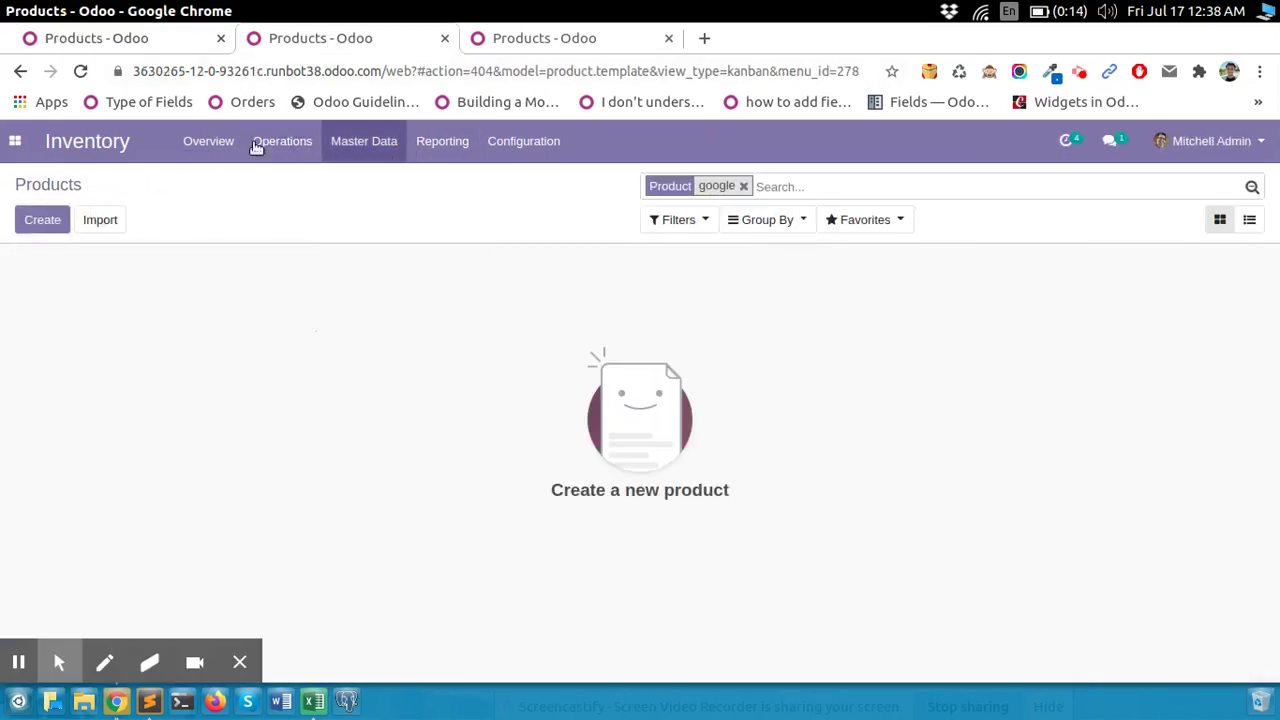
- Browse the second database's apps list and note the empty google search result
{"action": "left_click", "coordinate": [15, 141]}
{"action": "left_click_drag", "start_coordinate": [131, 443], "coordinate": [103, 574]}
{"action": "scroll", "coordinate": [136, 563], "scroll_direction": "down", "scroll_amount": 2}
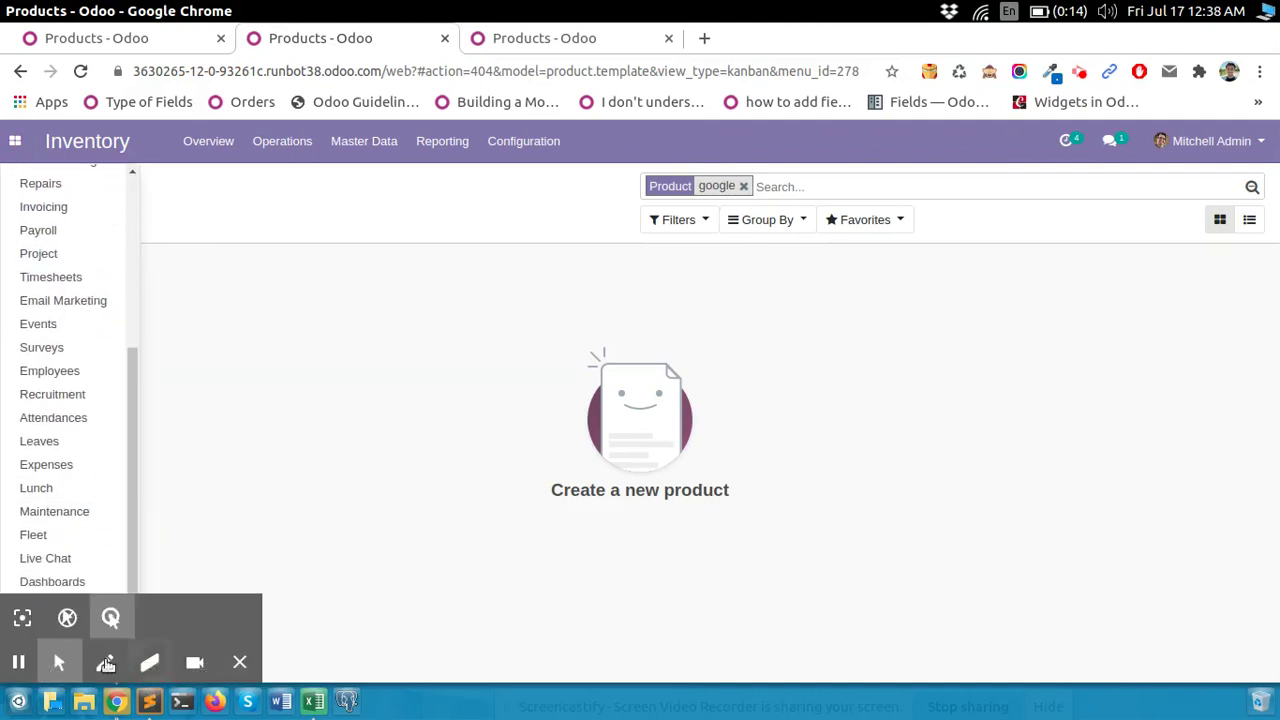
{"action": "left_click", "coordinate": [205, 560]}
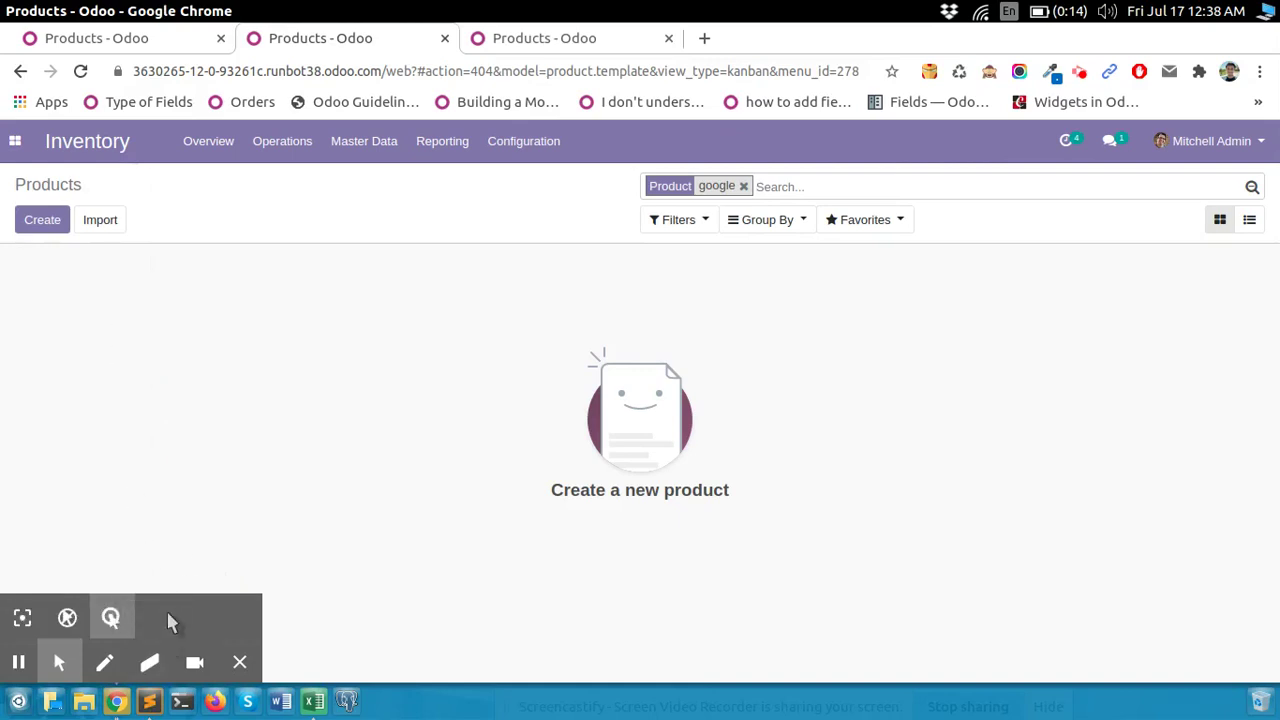
{"action": "left_click_drag", "start_coordinate": [169, 617], "coordinate": [360, 617]}
- Open Settings and confirm the version reads Odoo 12.0 (Community Edition)
{"action": "left_click", "coordinate": [10, 137]}
{"action": "left_click", "coordinate": [9, 137]}
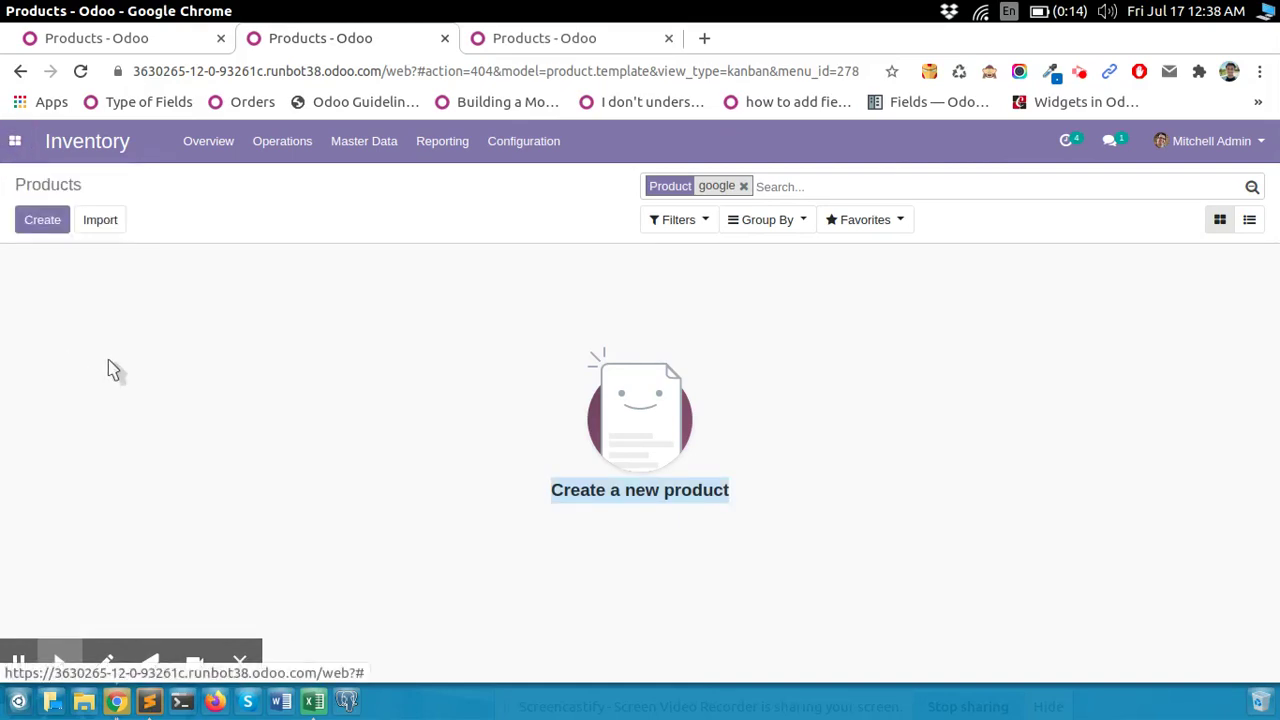
{"action": "left_click", "coordinate": [10, 145]}
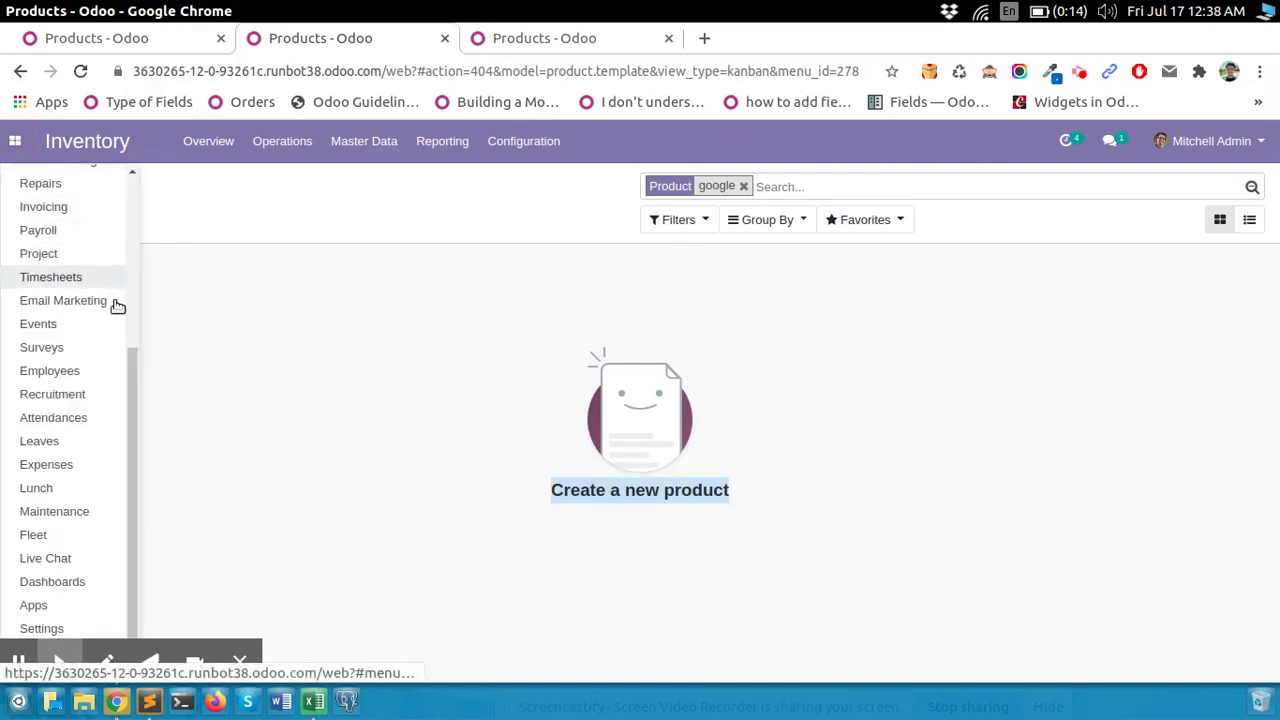
{"action": "left_click", "coordinate": [134, 363]}
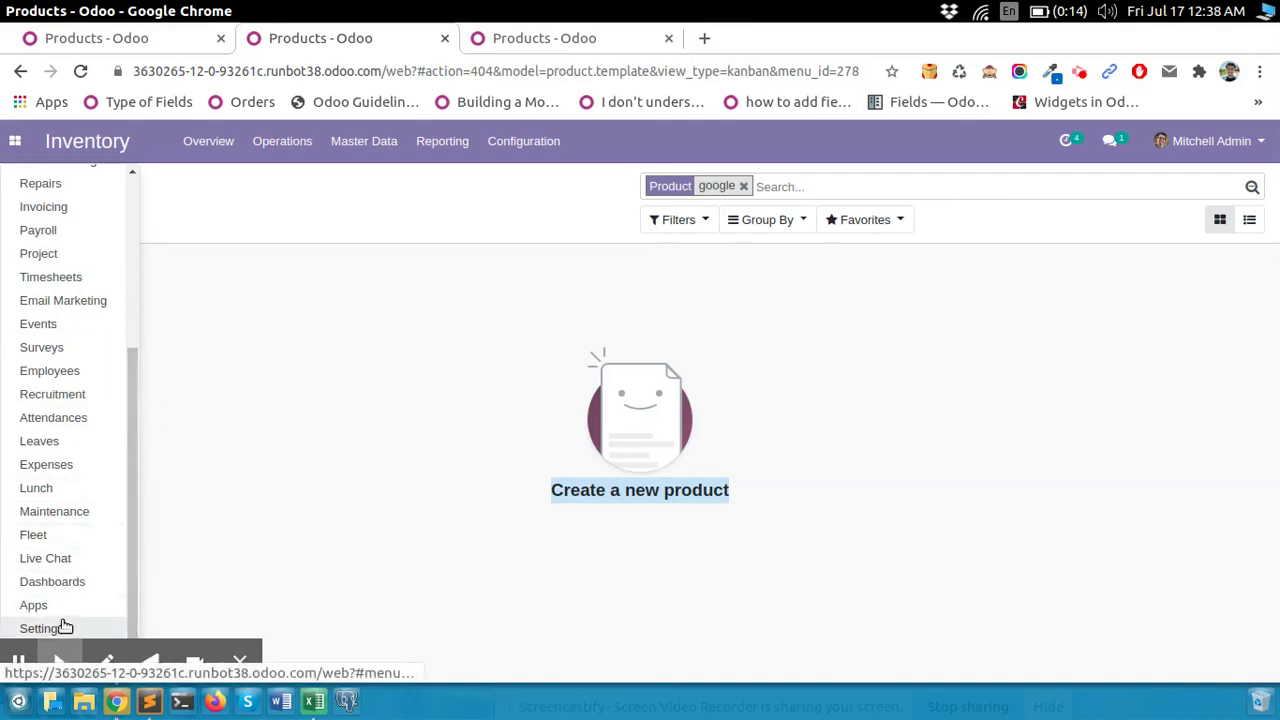
{"action": "left_click", "coordinate": [20, 627]}
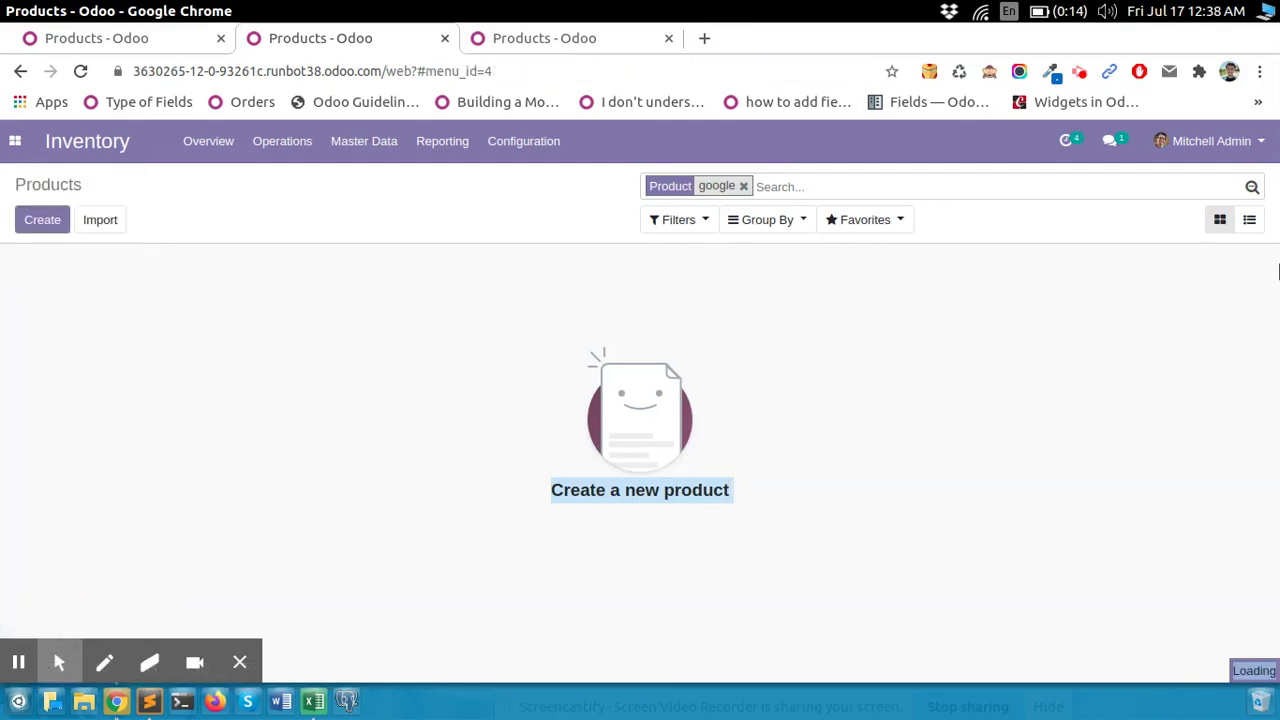
{"action": "left_click", "coordinate": [1062, 464]}
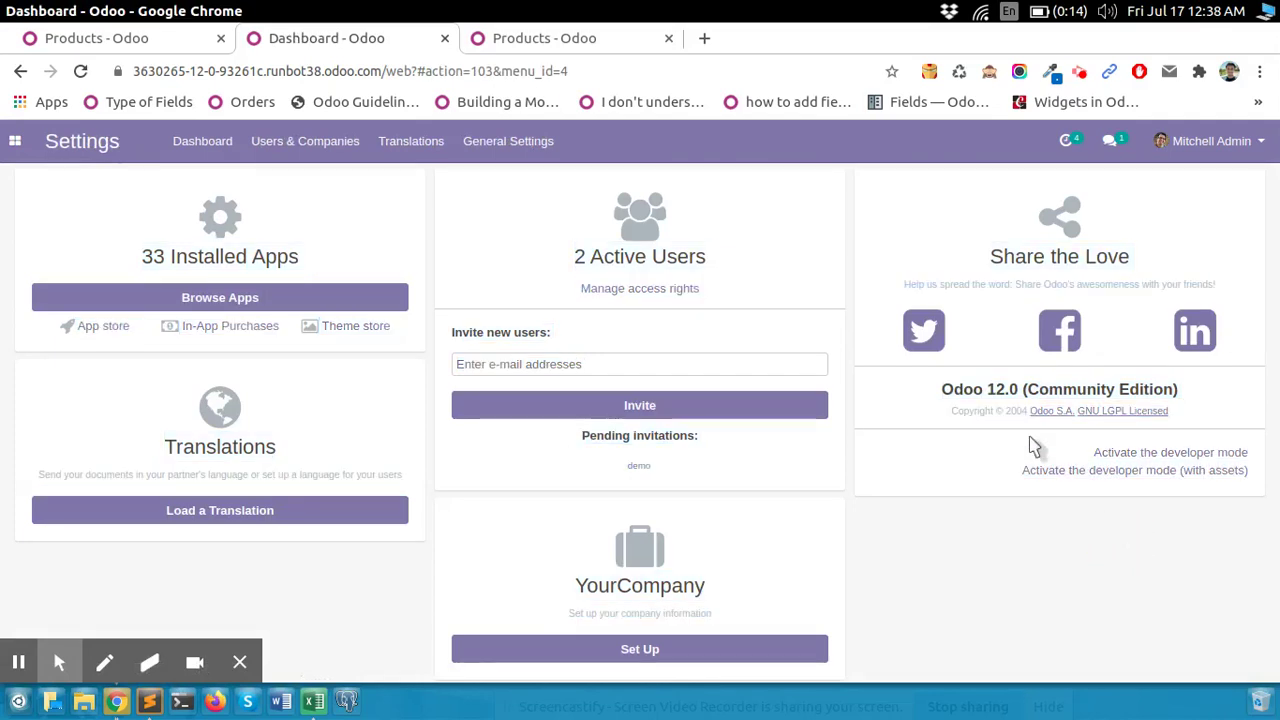
{"action": "left_click_drag", "start_coordinate": [945, 396], "coordinate": [1216, 391]}
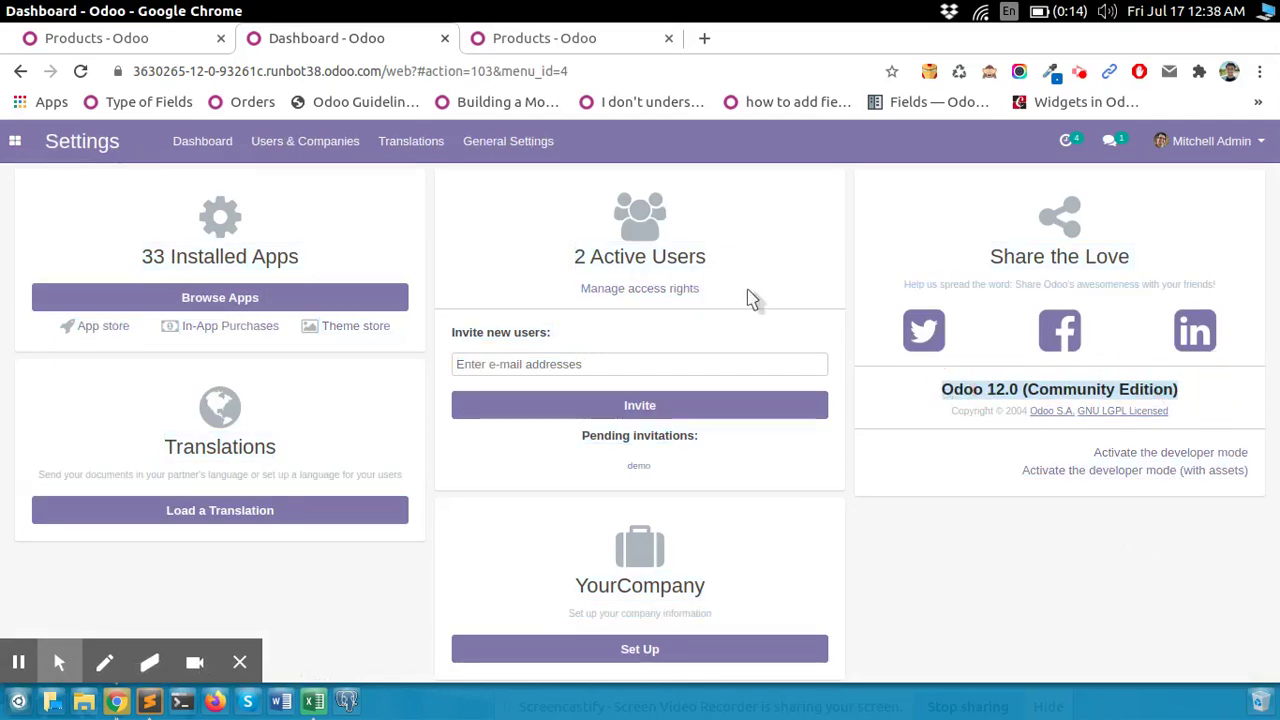
- Open the Inventory app and its Master Data menu
{"action": "left_click", "coordinate": [15, 141]}
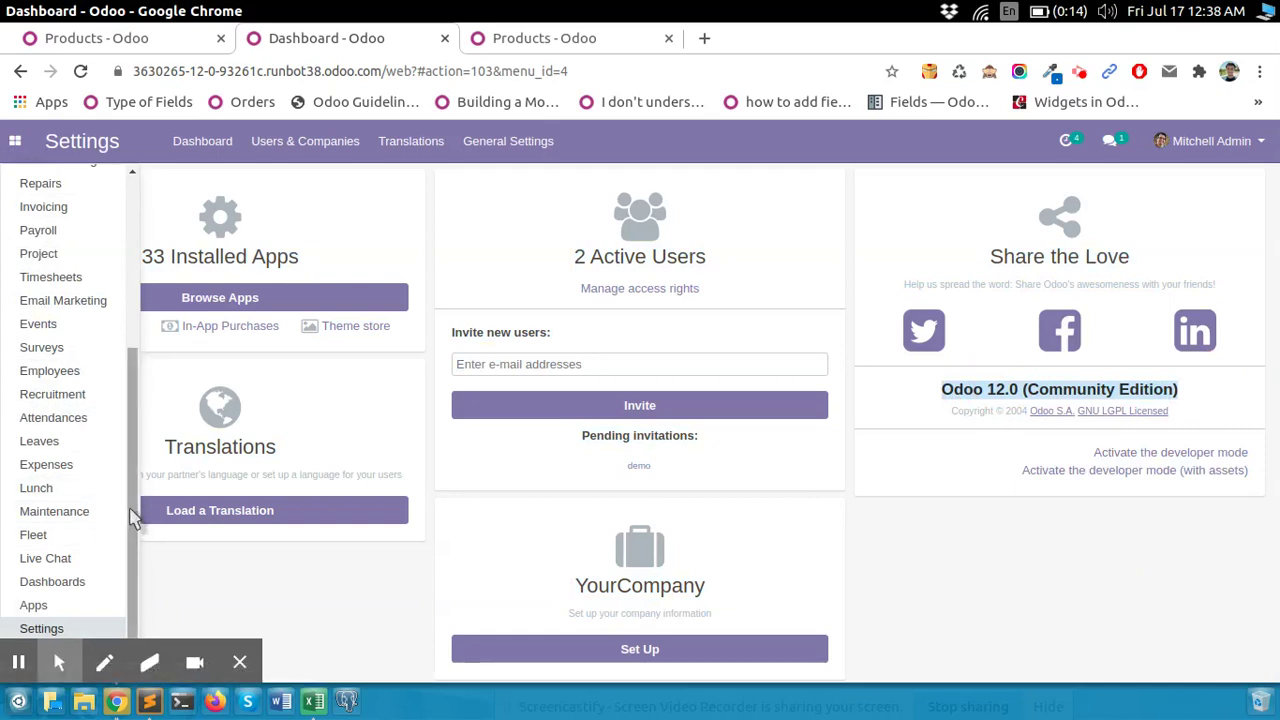
{"action": "scroll", "coordinate": [130, 517], "scroll_direction": "up", "scroll_amount": 5}
{"action": "left_click", "coordinate": [72, 316]}
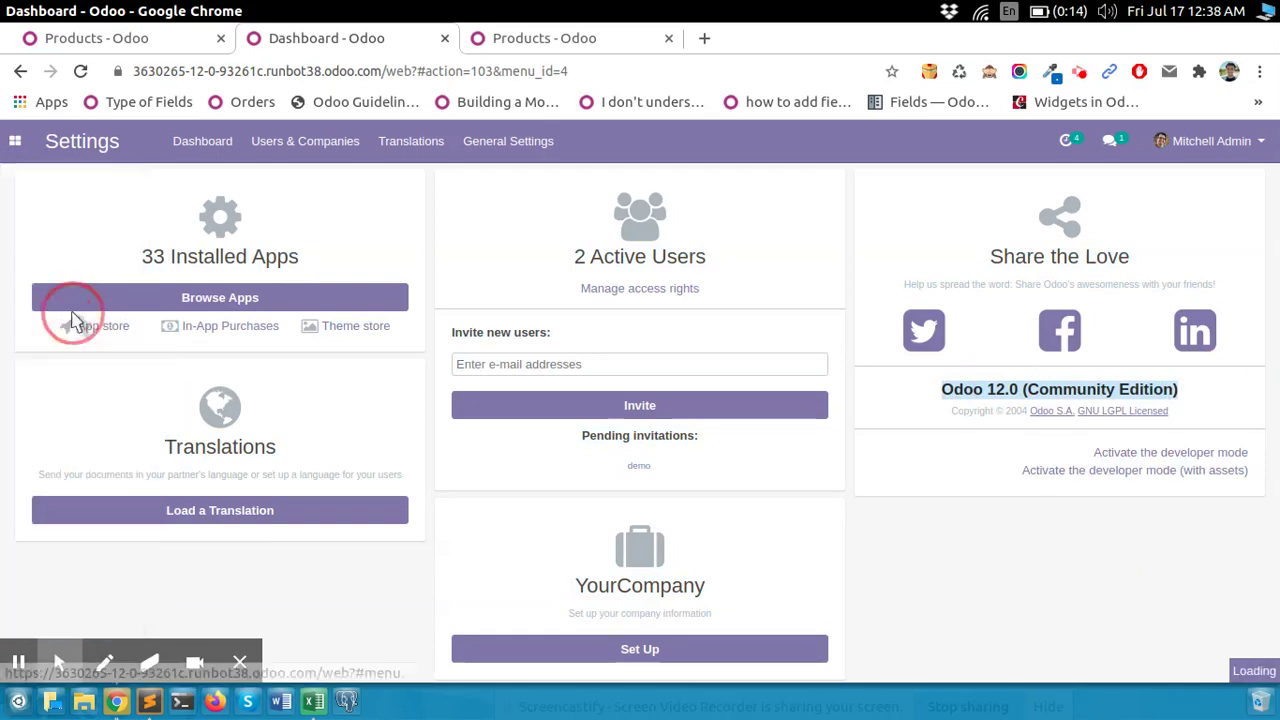
{"action": "left_click", "coordinate": [360, 144]}
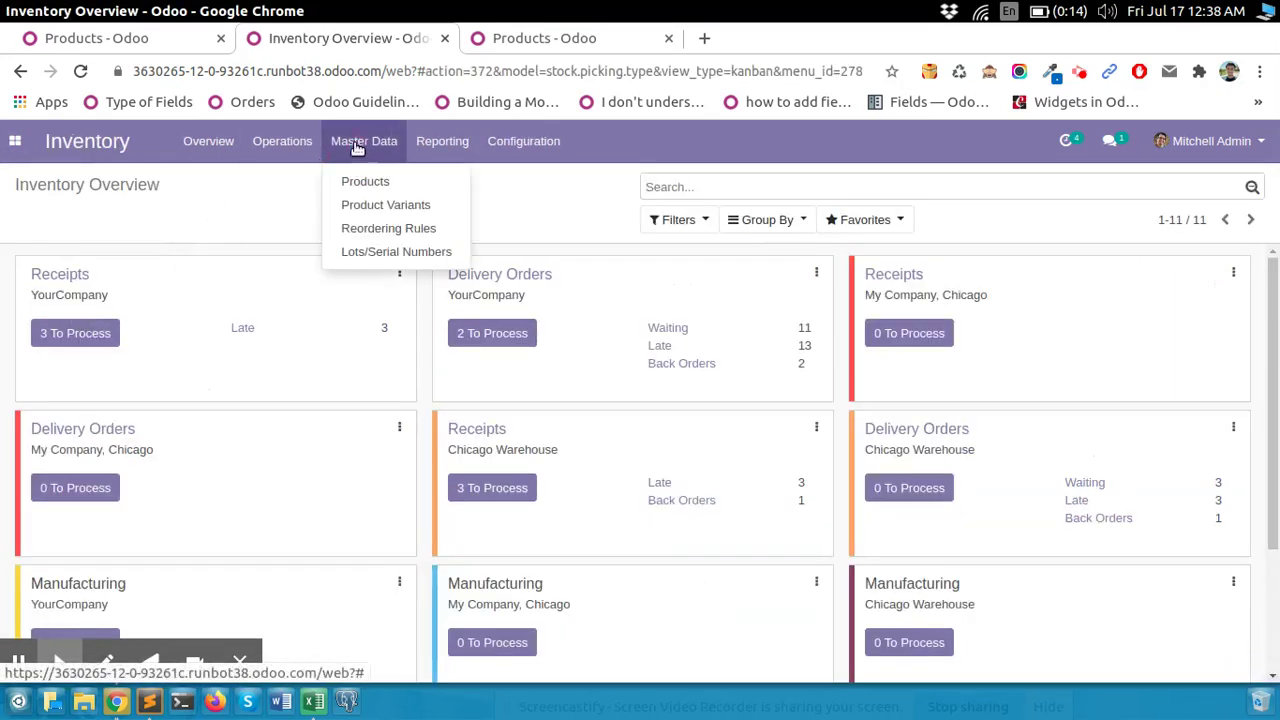
- Open the Products catalogue and confirm searches for appl and google find nothing
{"action": "left_click", "coordinate": [375, 189]}
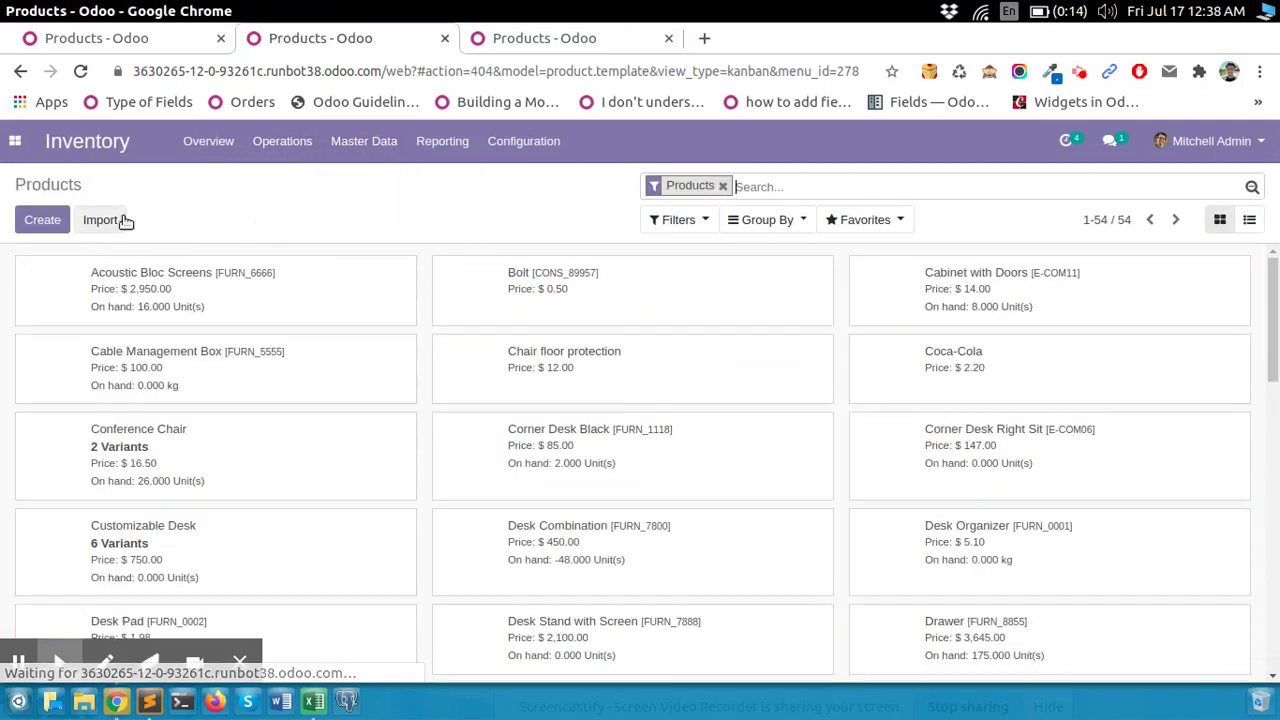
{"action": "key", "text": "BackSpace"}
{"action": "type", "text": "appl"}
{"action": "key", "text": "Return"}
{"action": "key", "text": "BackSpace"}
{"action": "type", "text": "google"}
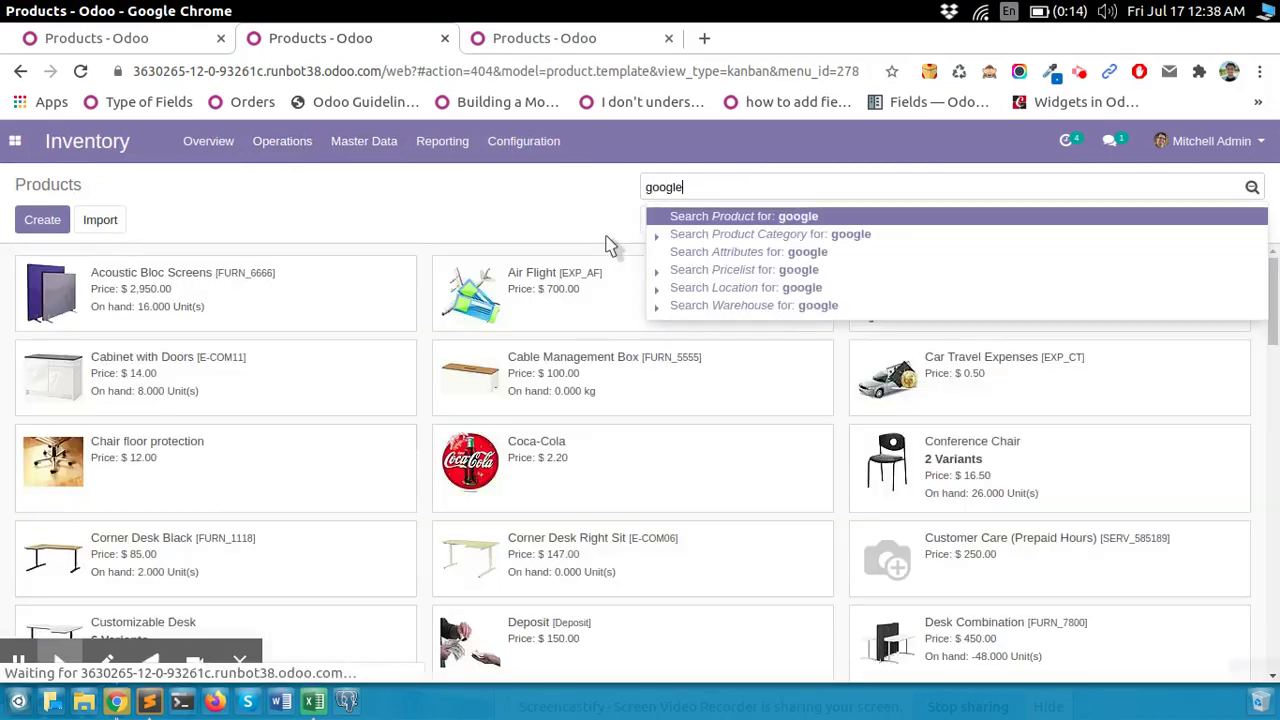
{"action": "key", "text": "Return"}
{"action": "key", "text": "BackSpace"}
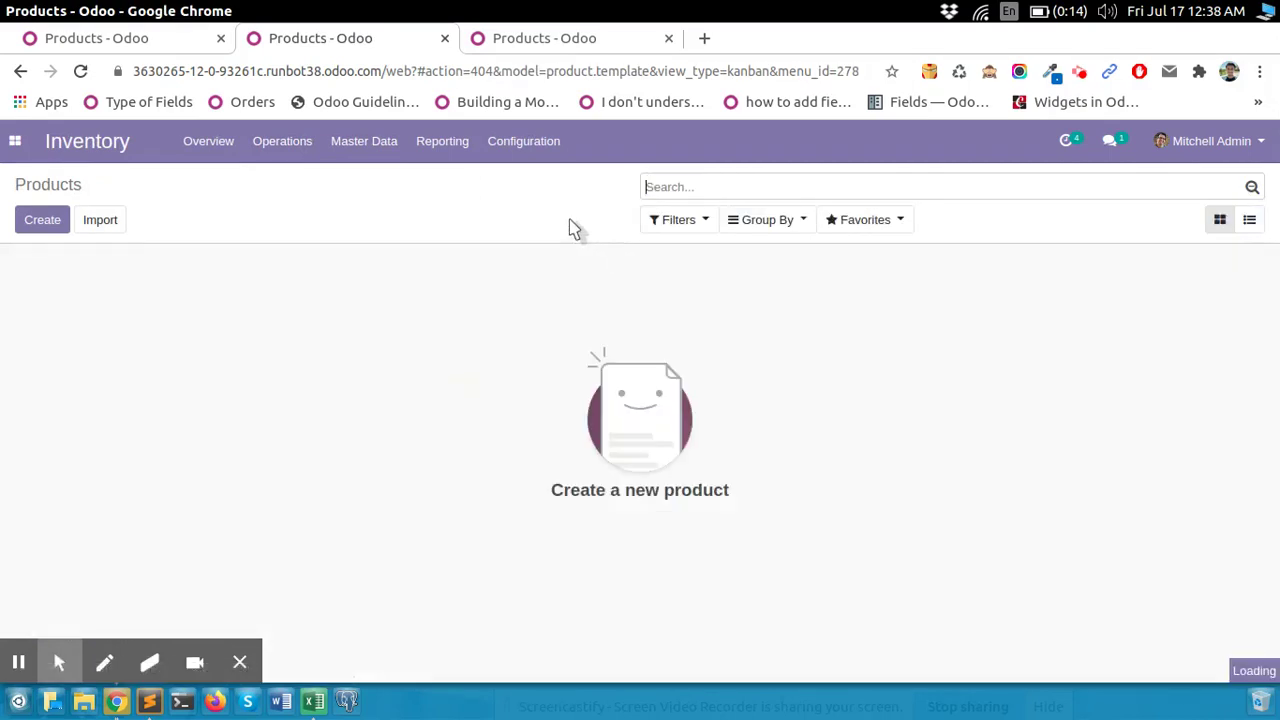
- Load product.xlsx into the product import and run Test Import
{"action": "left_click", "coordinate": [102, 221]}
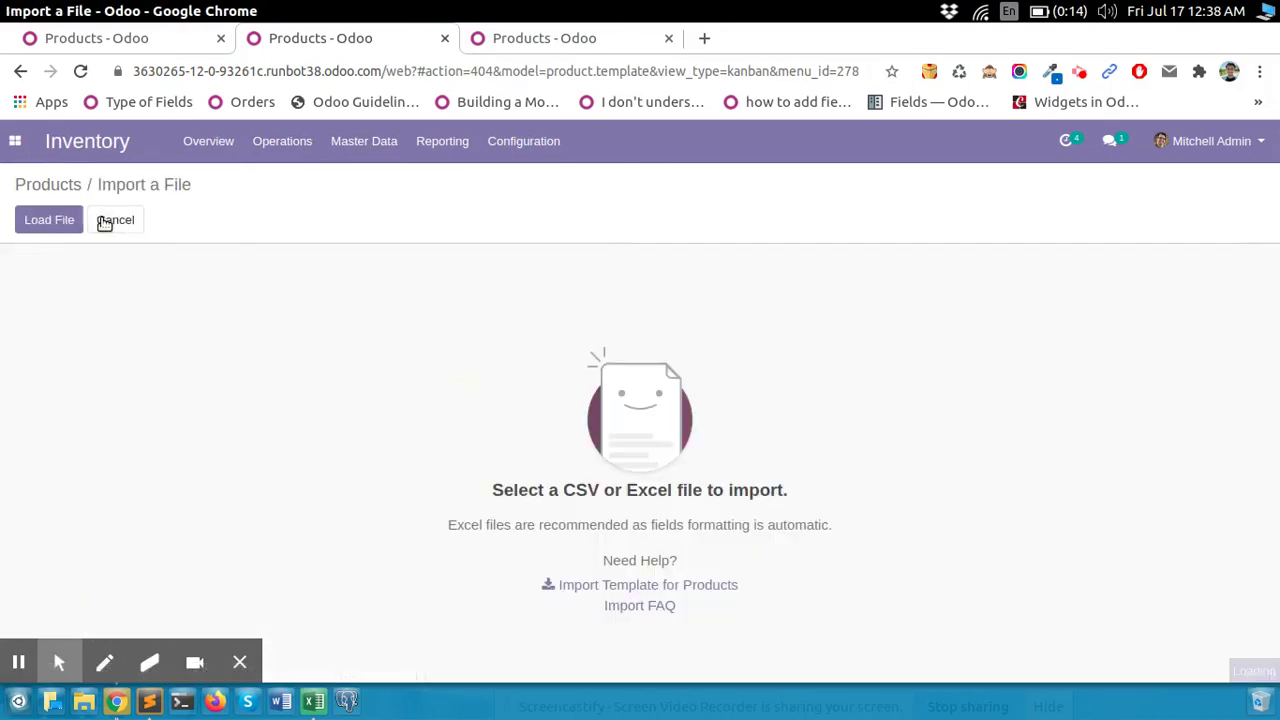
{"action": "left_click", "coordinate": [47, 222]}
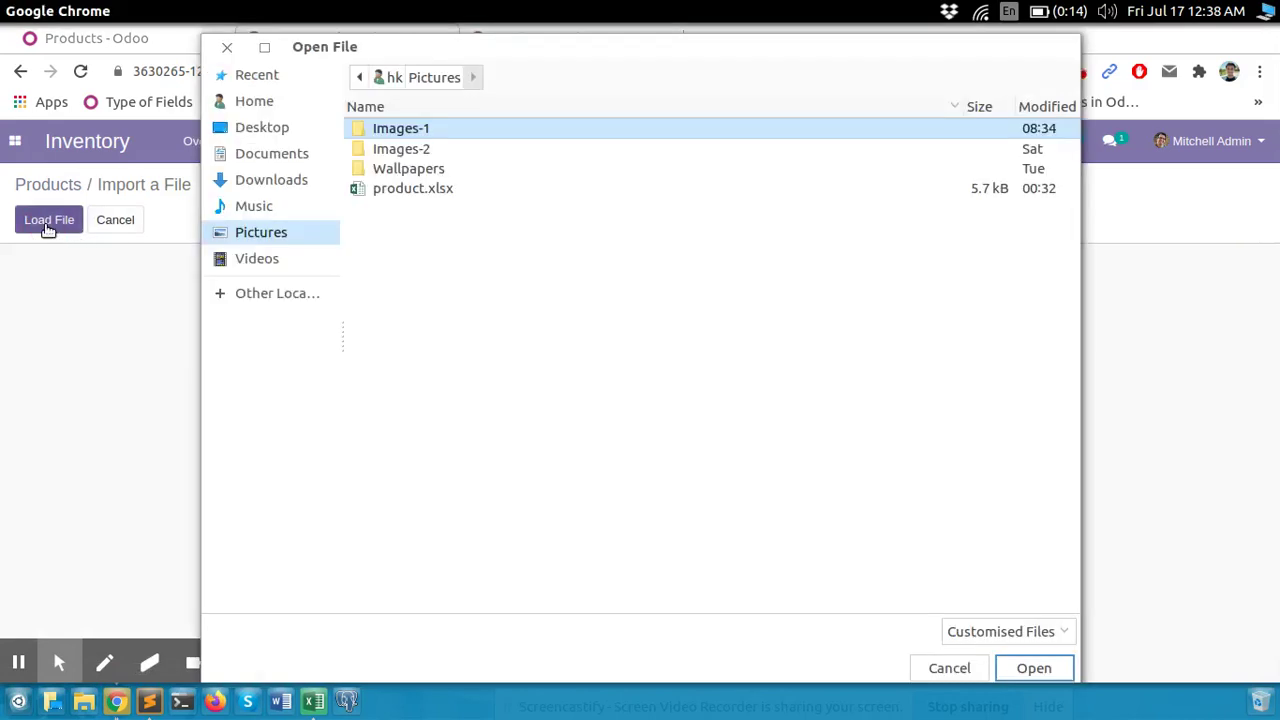
{"action": "double_click", "coordinate": [406, 197]}
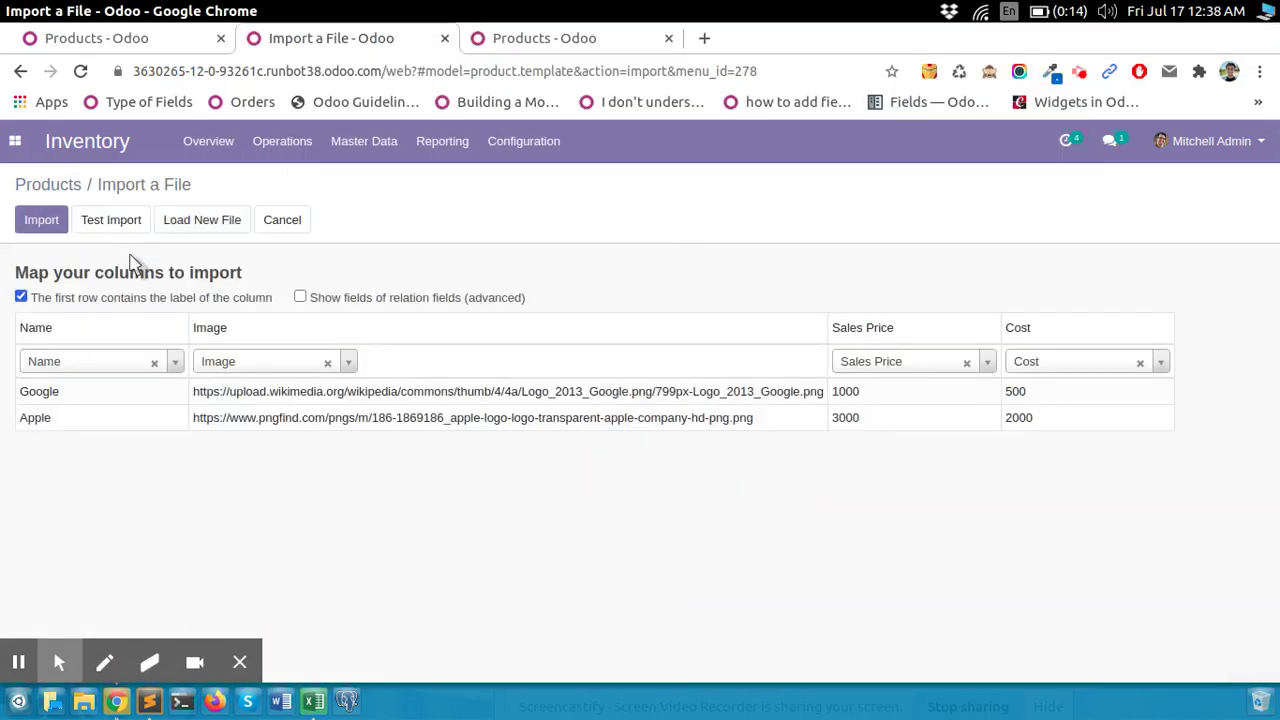
{"action": "left_click", "coordinate": [95, 226]}
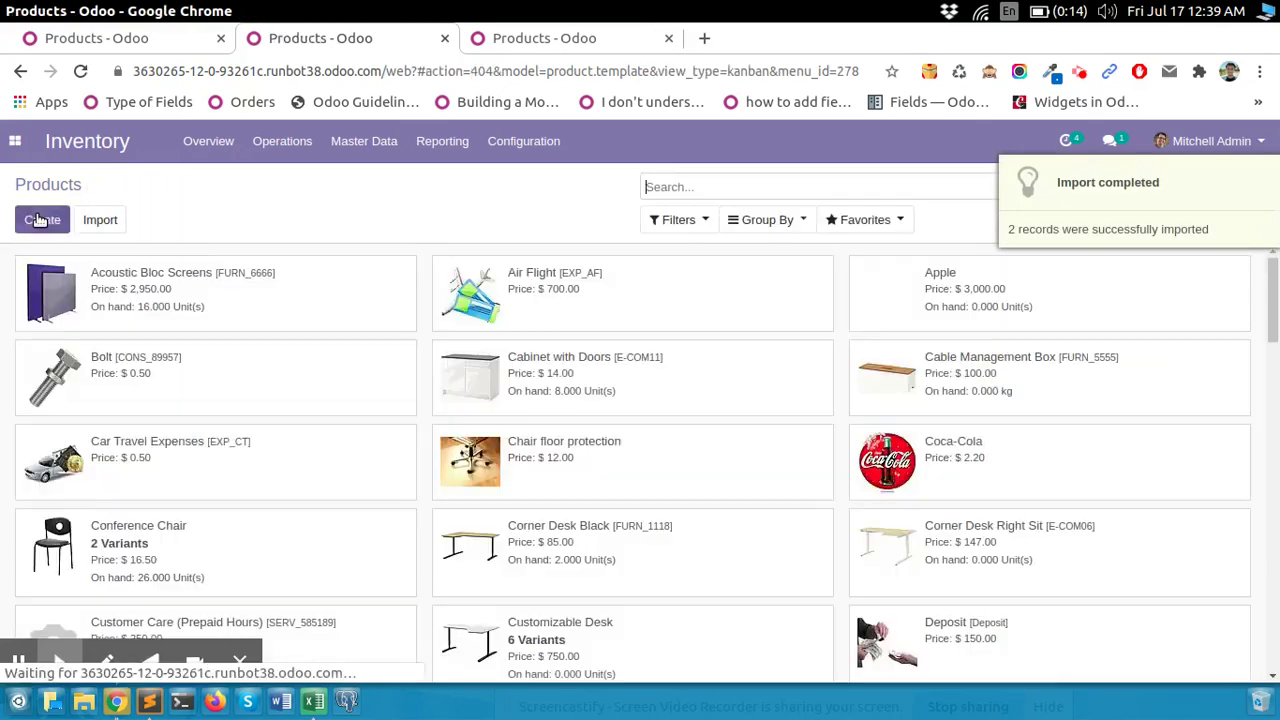
- Verify the imported Apple and Google product forms show their logos; switch to the third Odoo tab
{"action": "left_click", "coordinate": [943, 297]}
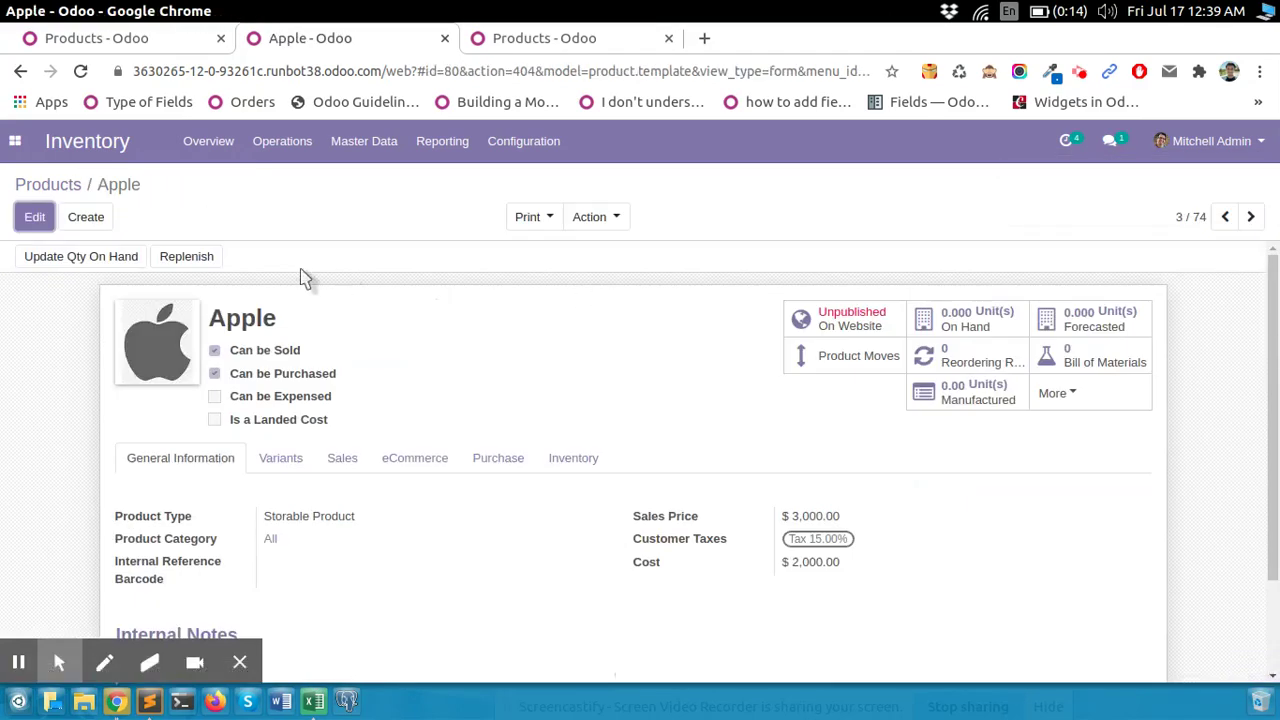
{"action": "left_click", "coordinate": [48, 184]}
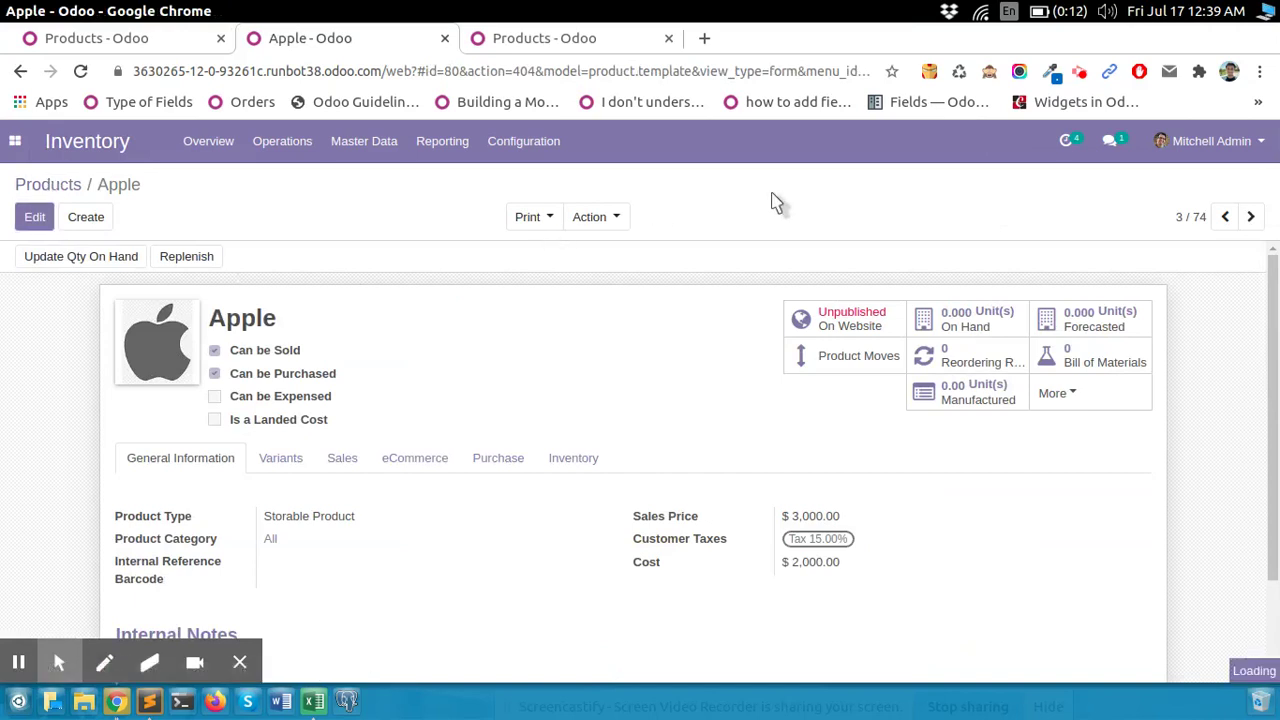
{"action": "type", "text": "google"}
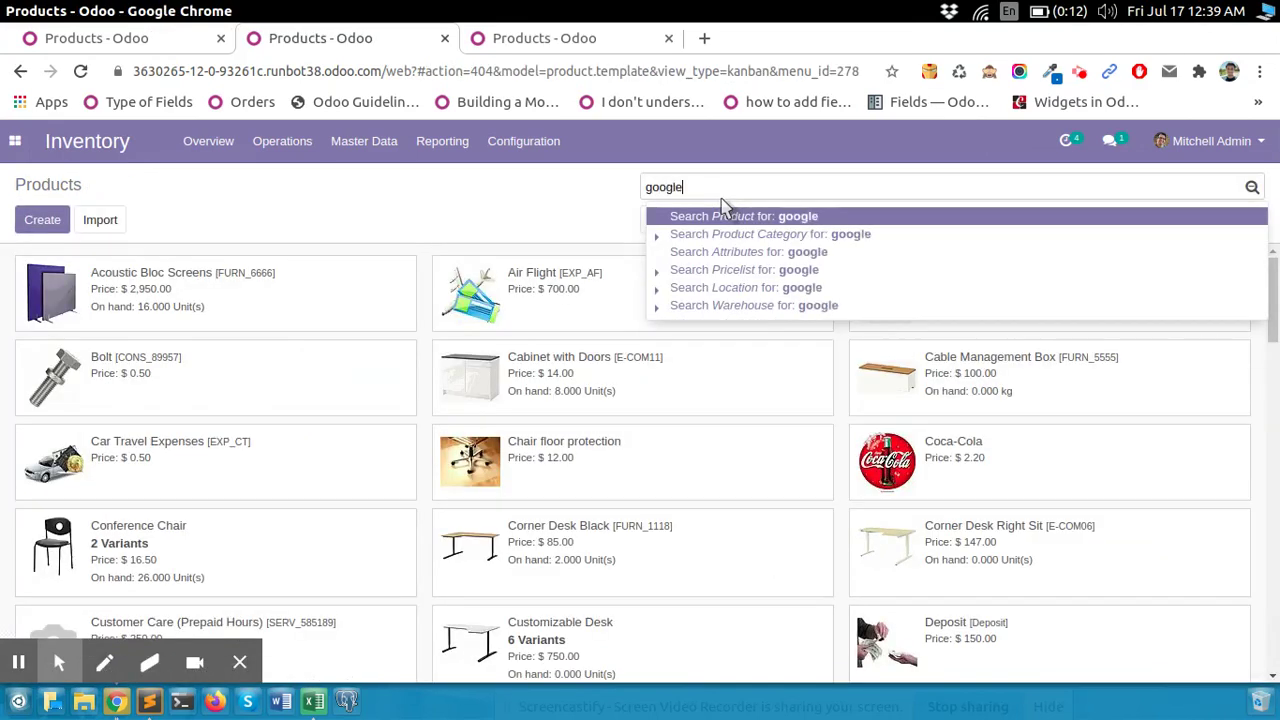
{"action": "left_click", "coordinate": [725, 212]}
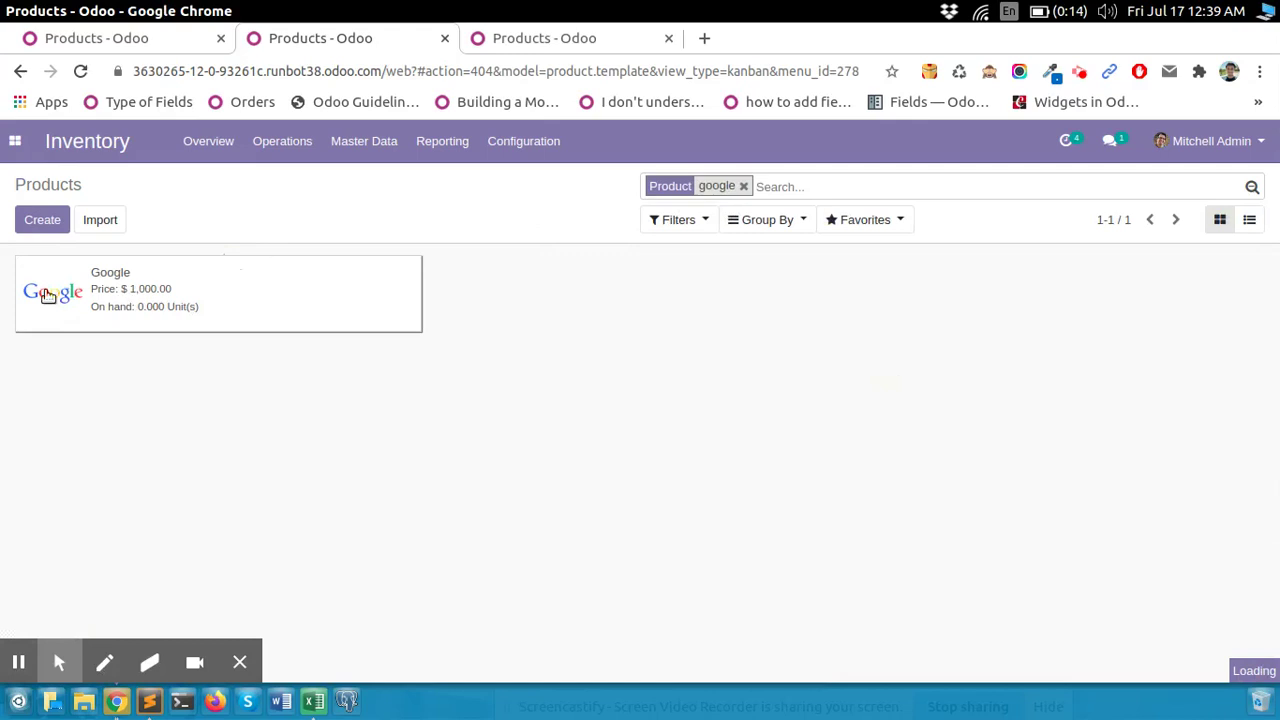
{"action": "left_click", "coordinate": [73, 314]}
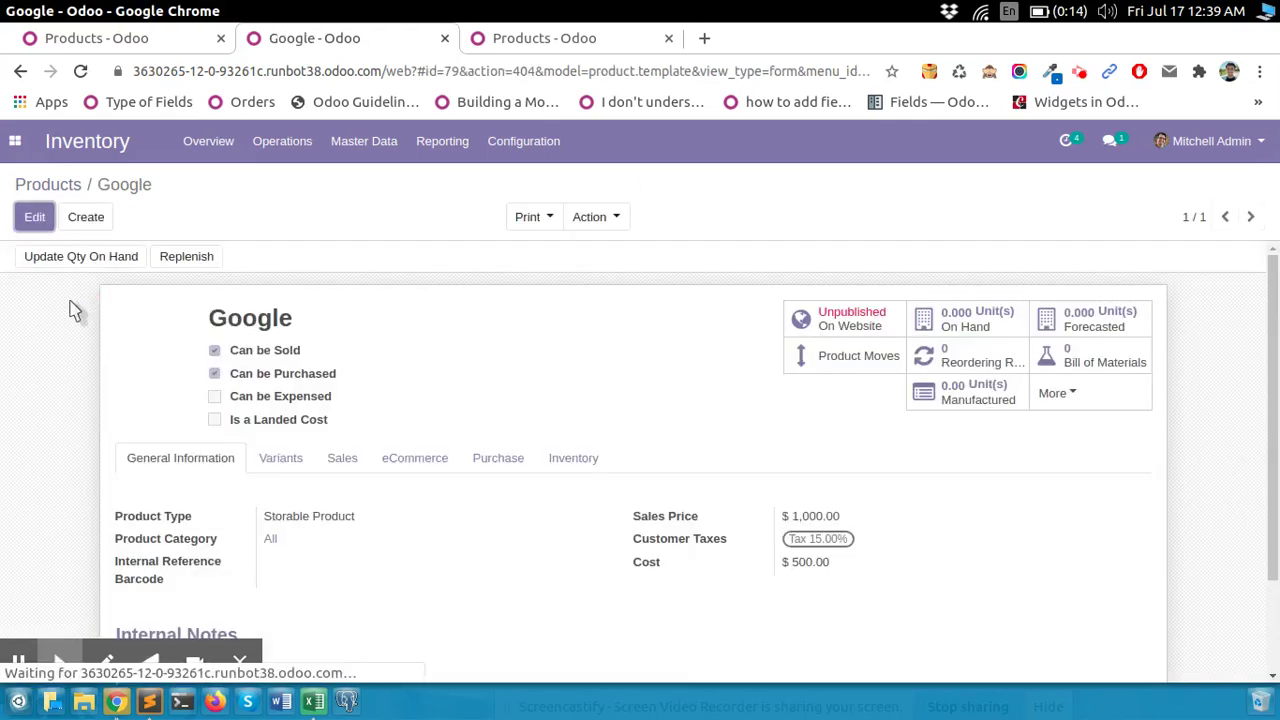
{"action": "left_click", "coordinate": [38, 188]}
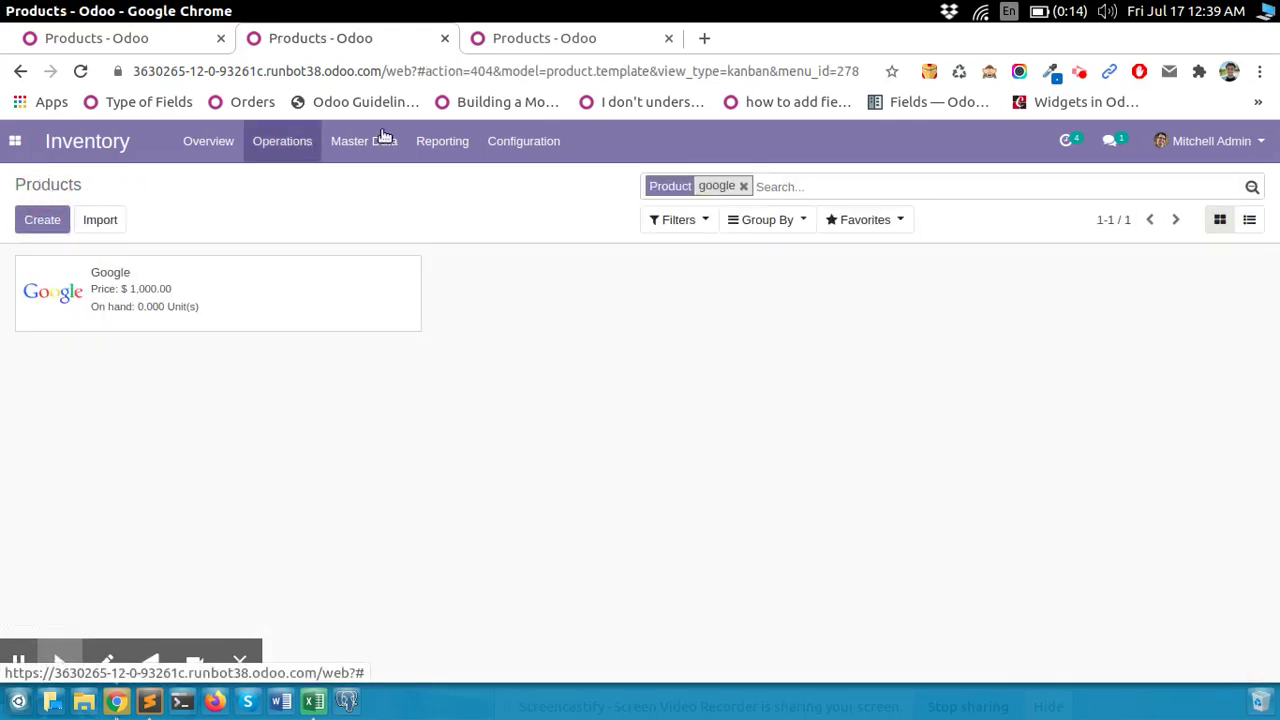
{"action": "left_click", "coordinate": [493, 40]}
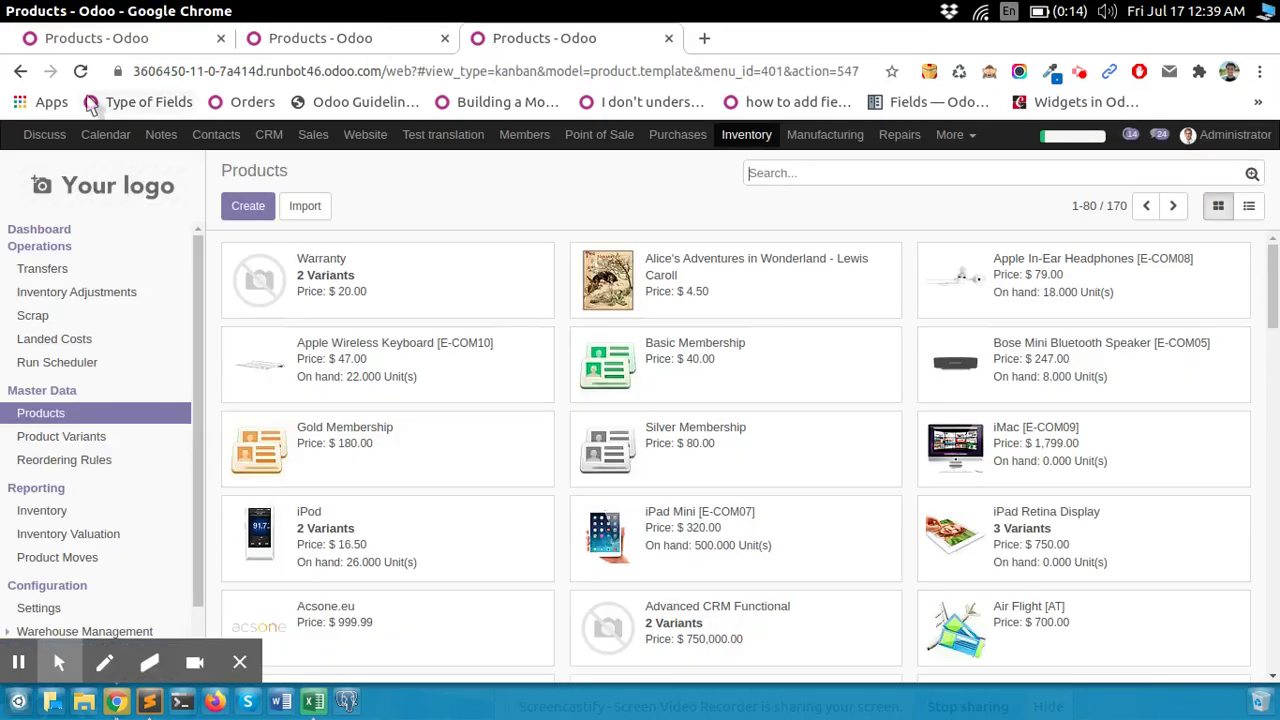
- Confirm on More > Settings that this database runs Odoo 11.0 (Community Edition), then open Inventory
{"action": "left_click", "coordinate": [948, 136]}
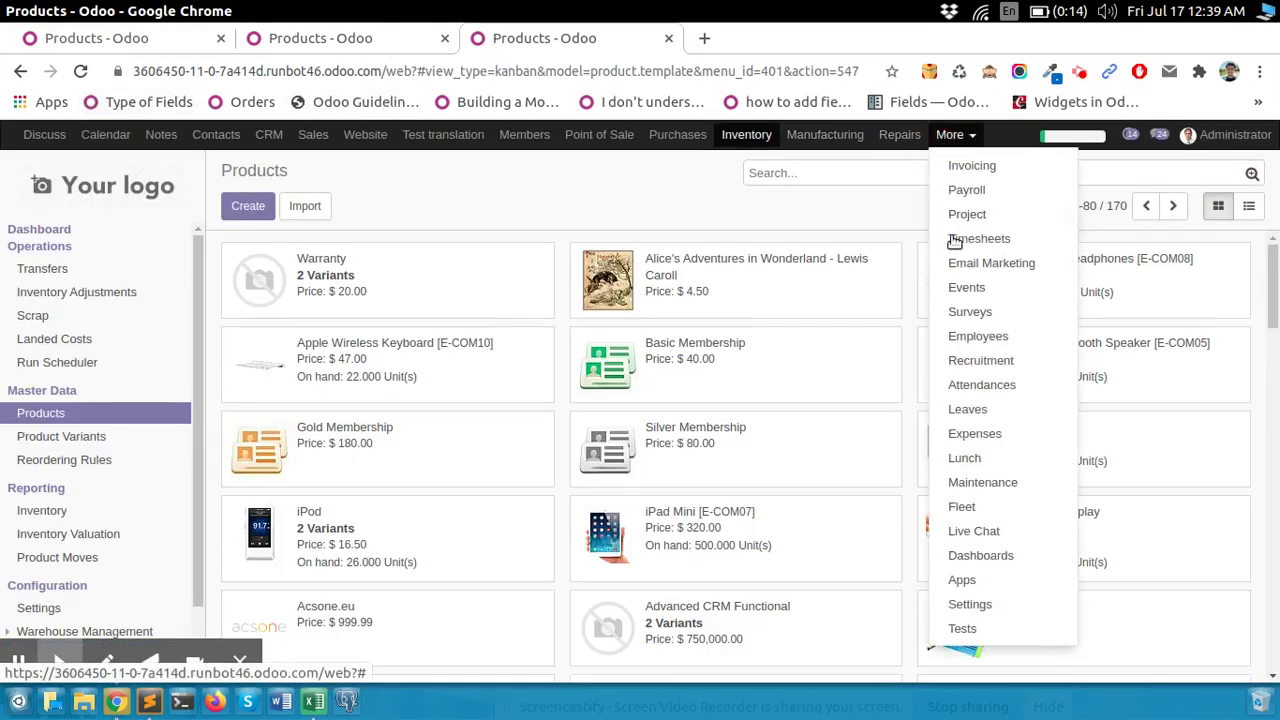
{"action": "left_click", "coordinate": [968, 605]}
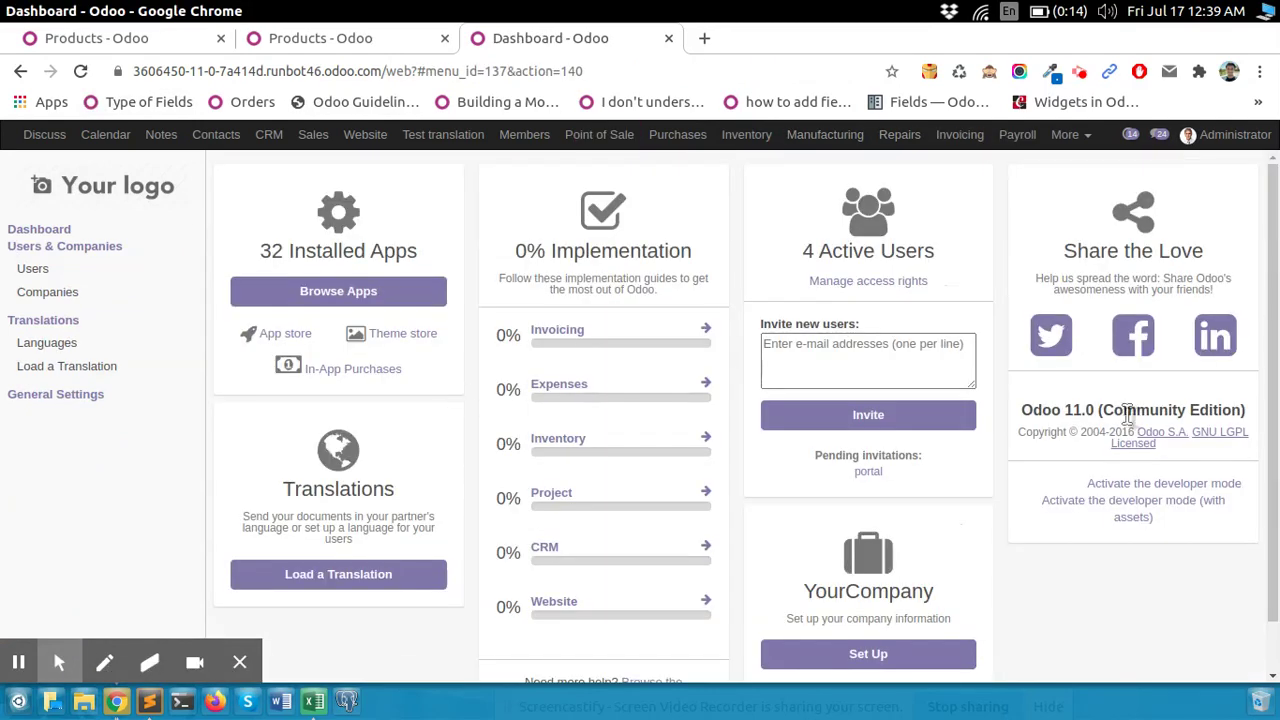
{"action": "left_click_drag", "start_coordinate": [1026, 410], "coordinate": [1210, 410]}
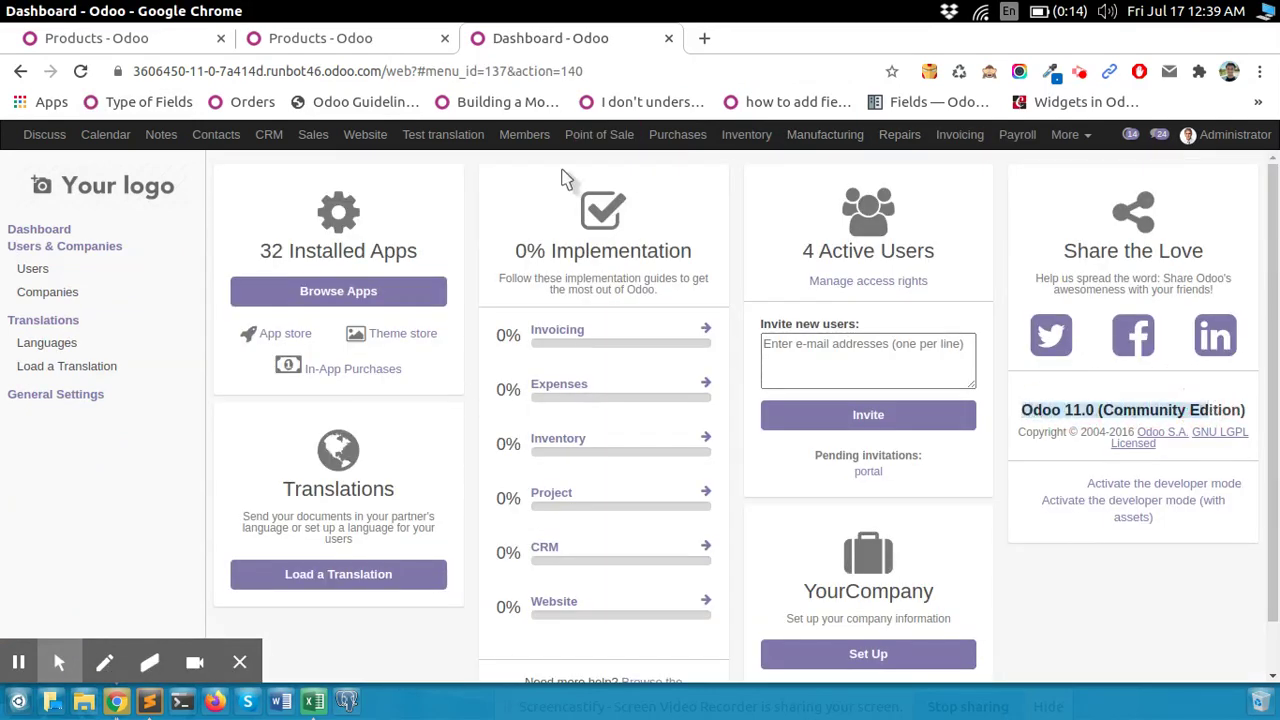
{"action": "left_click", "coordinate": [748, 134]}
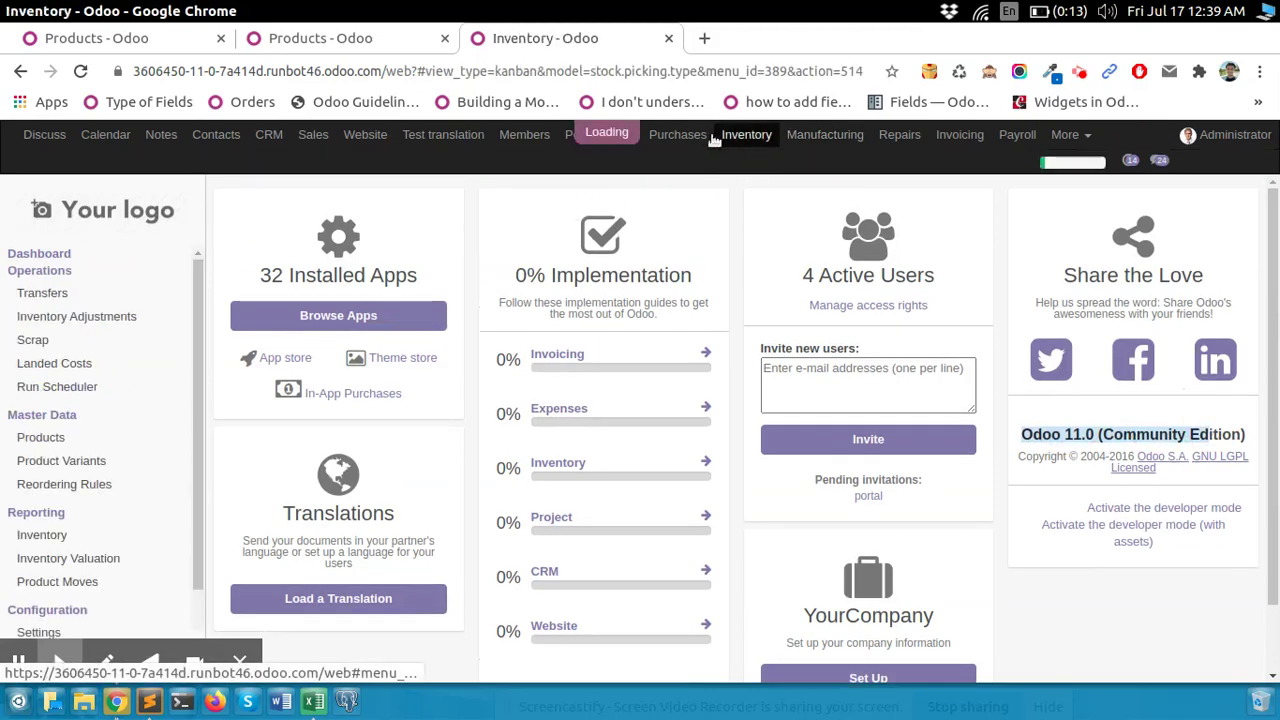
- Open the Products catalogue and run a quick search for 'google', then remove it
{"action": "left_click", "coordinate": [35, 418]}
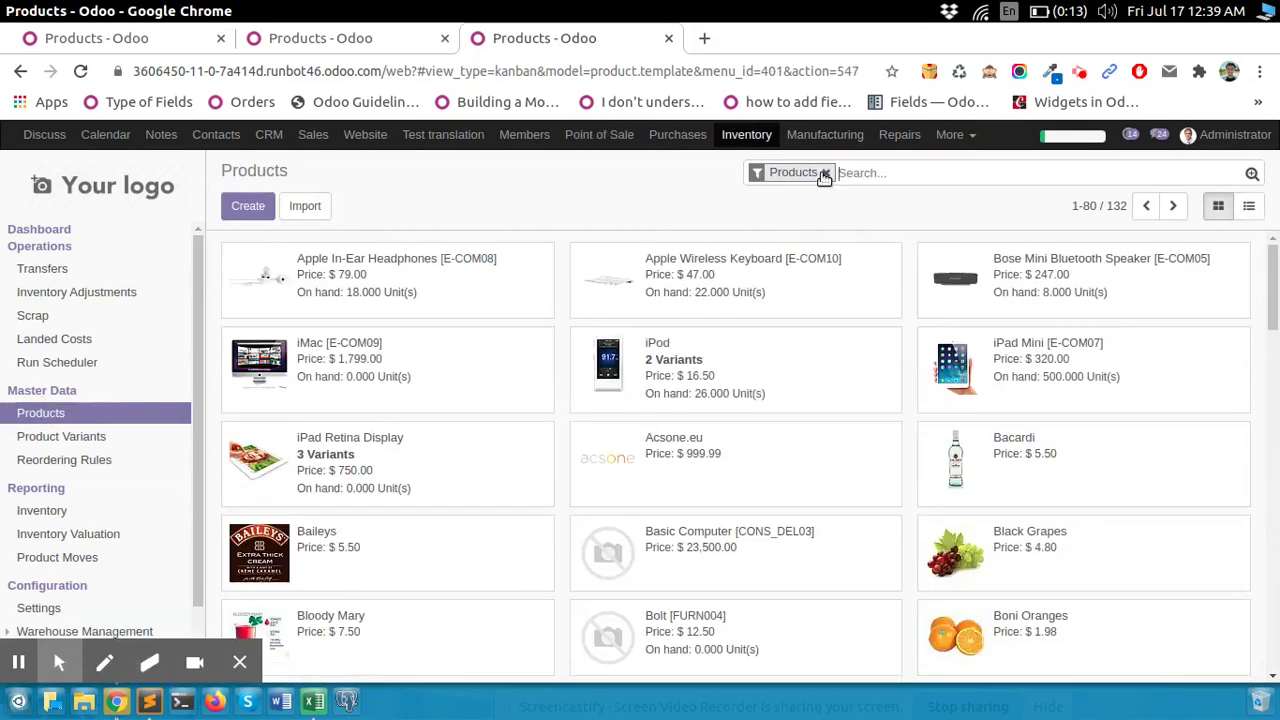
{"action": "left_click", "coordinate": [826, 173]}
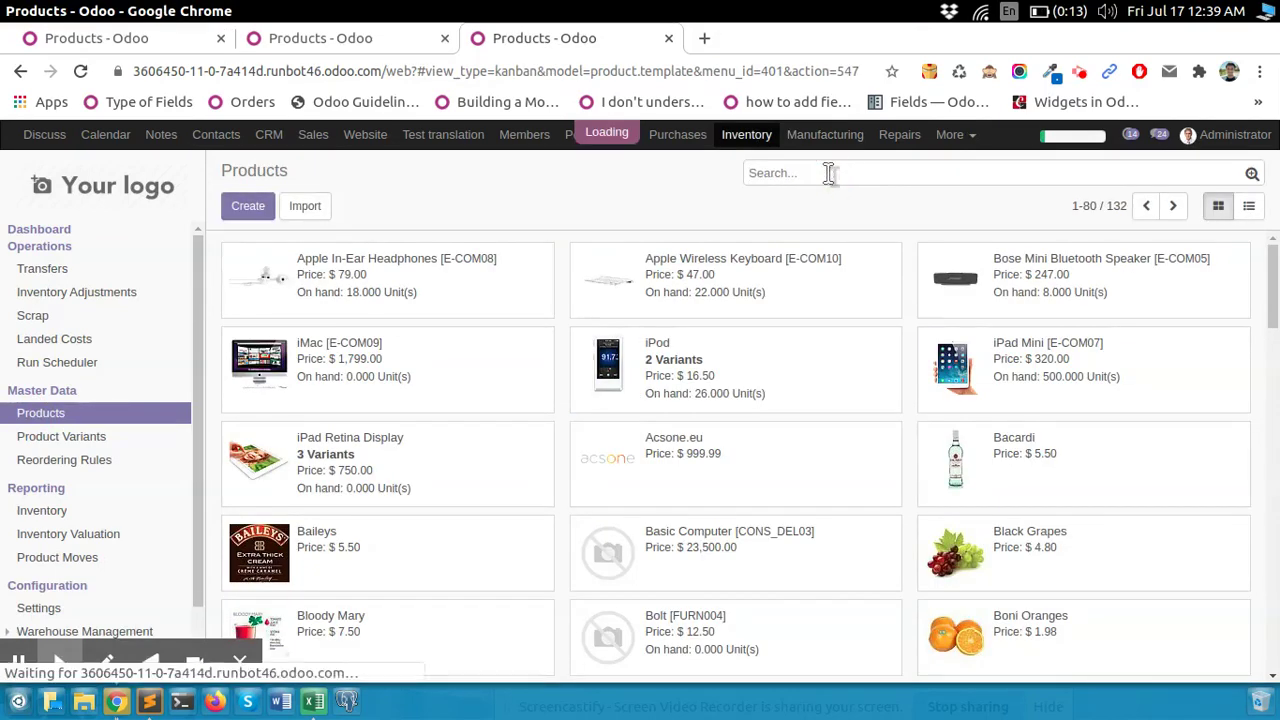
{"action": "type", "text": "google"}
{"action": "key", "text": "Return"}
{"action": "key", "text": "BackSpace"}
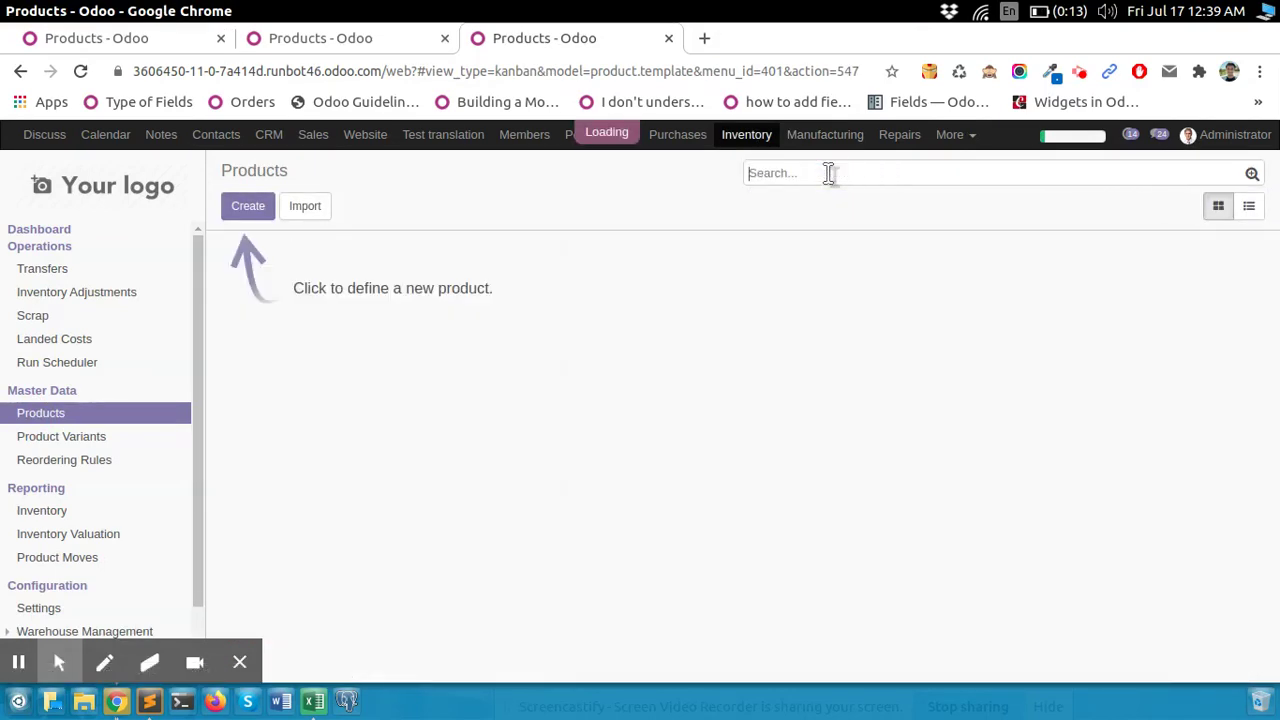
- Search products for 'appl', then remove the filter to list all 170 products
{"action": "type", "text": "appe"}
{"action": "key", "text": "BackSpace"}
{"action": "type", "text": "l"}
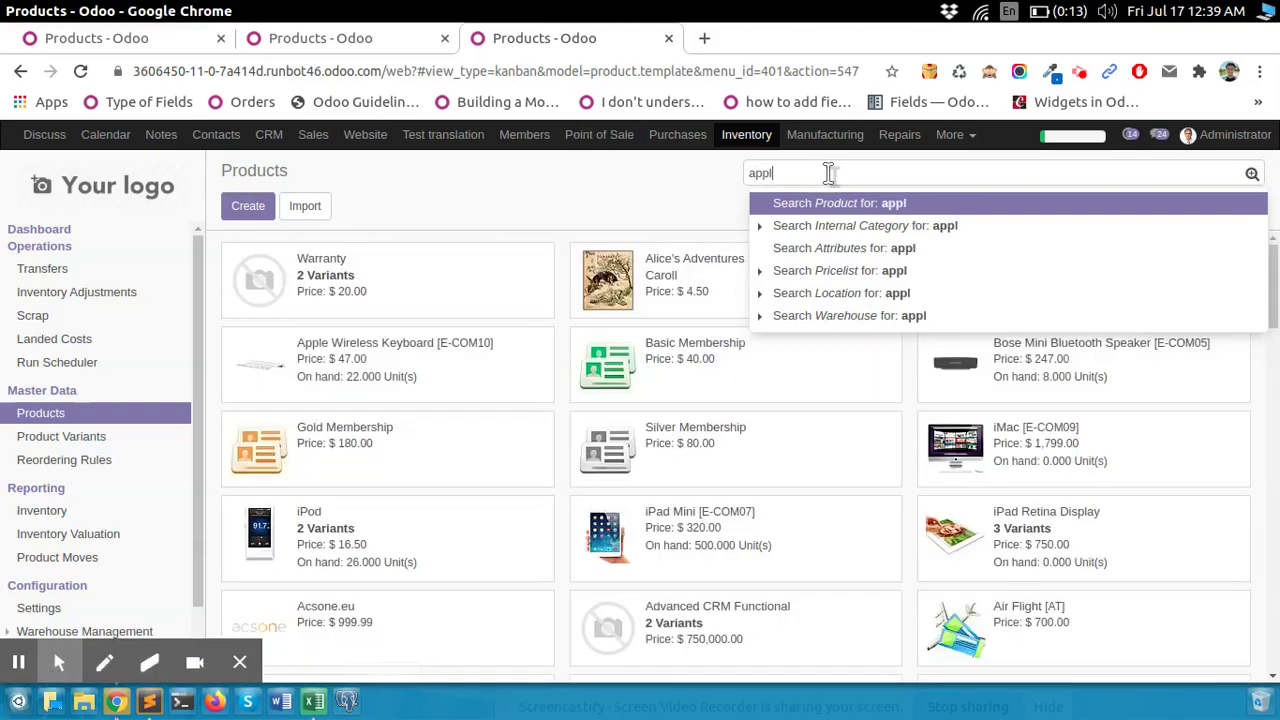
{"action": "key", "text": "Return"}
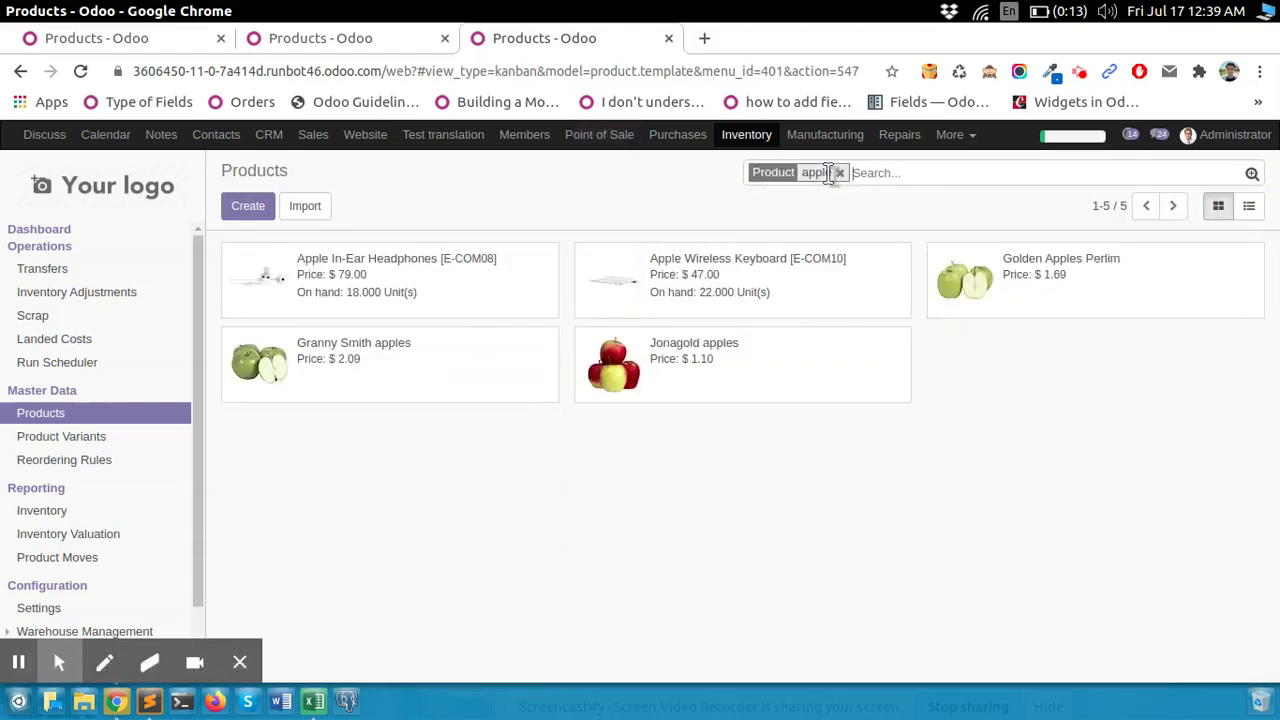
{"action": "left_click", "coordinate": [838, 173]}
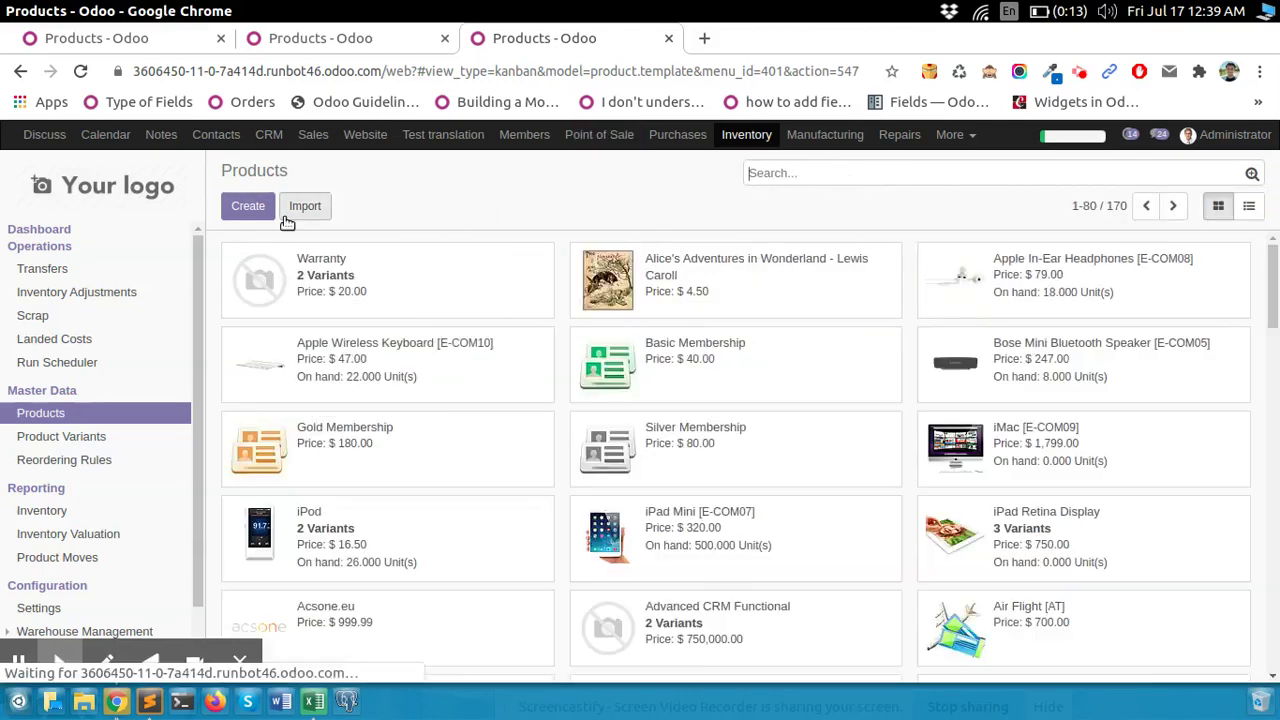
- Load product.xlsx into the product import page and run a test import
{"action": "left_click", "coordinate": [305, 207]}
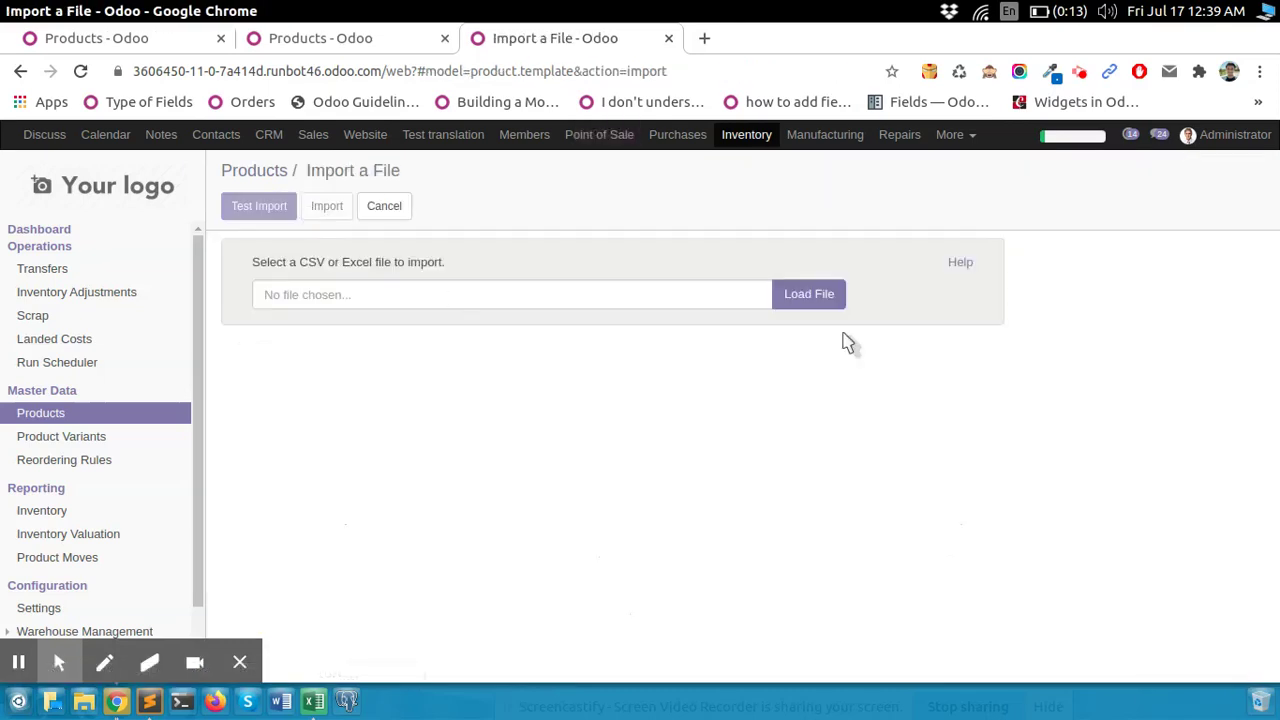
{"action": "left_click", "coordinate": [829, 296]}
{"action": "left_click", "coordinate": [418, 190]}
{"action": "double_click", "coordinate": [418, 190]}
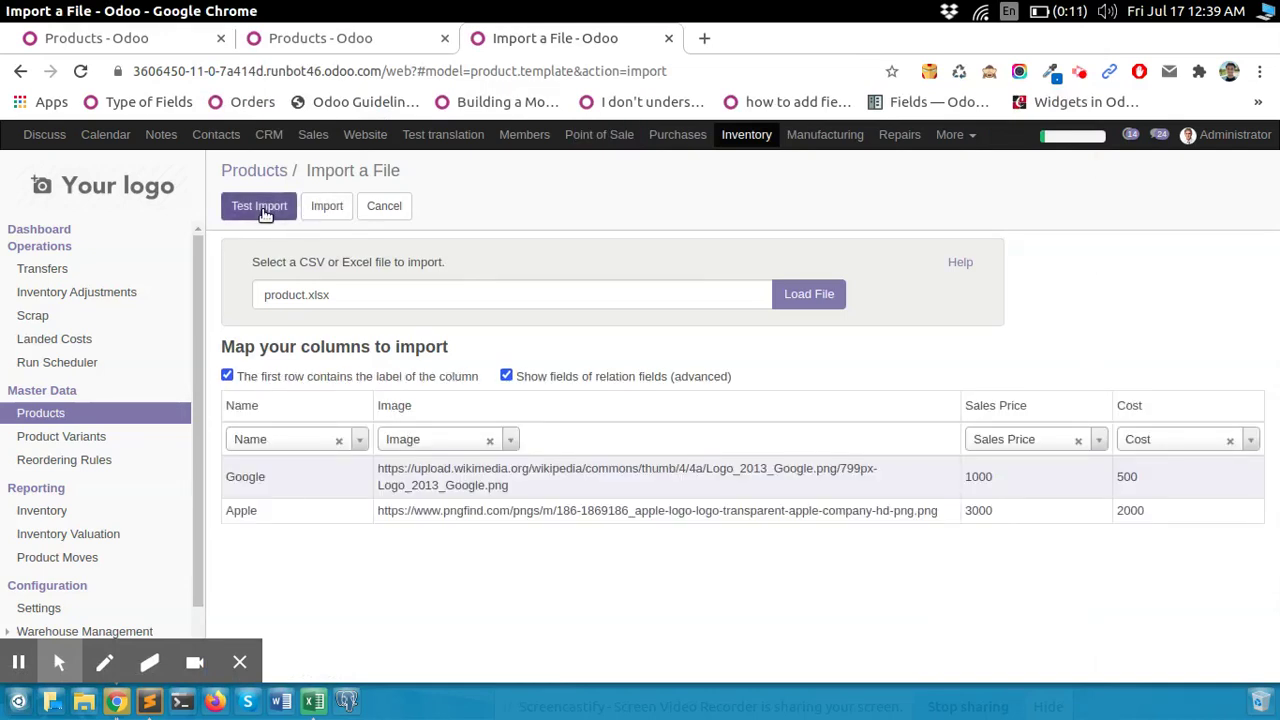
{"action": "left_click", "coordinate": [262, 208]}
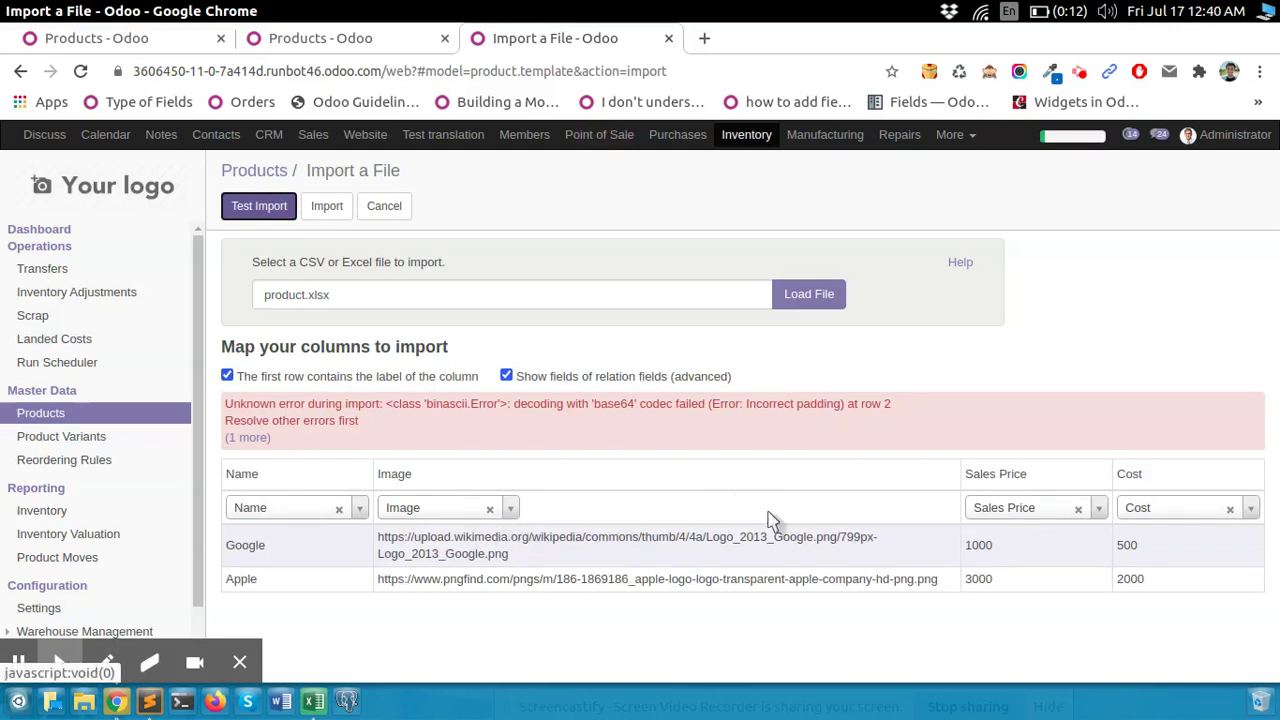
- Remap the Image column to the Image field and rerun the test import
{"action": "left_click", "coordinate": [491, 514]}
{"action": "left_click", "coordinate": [491, 511]}
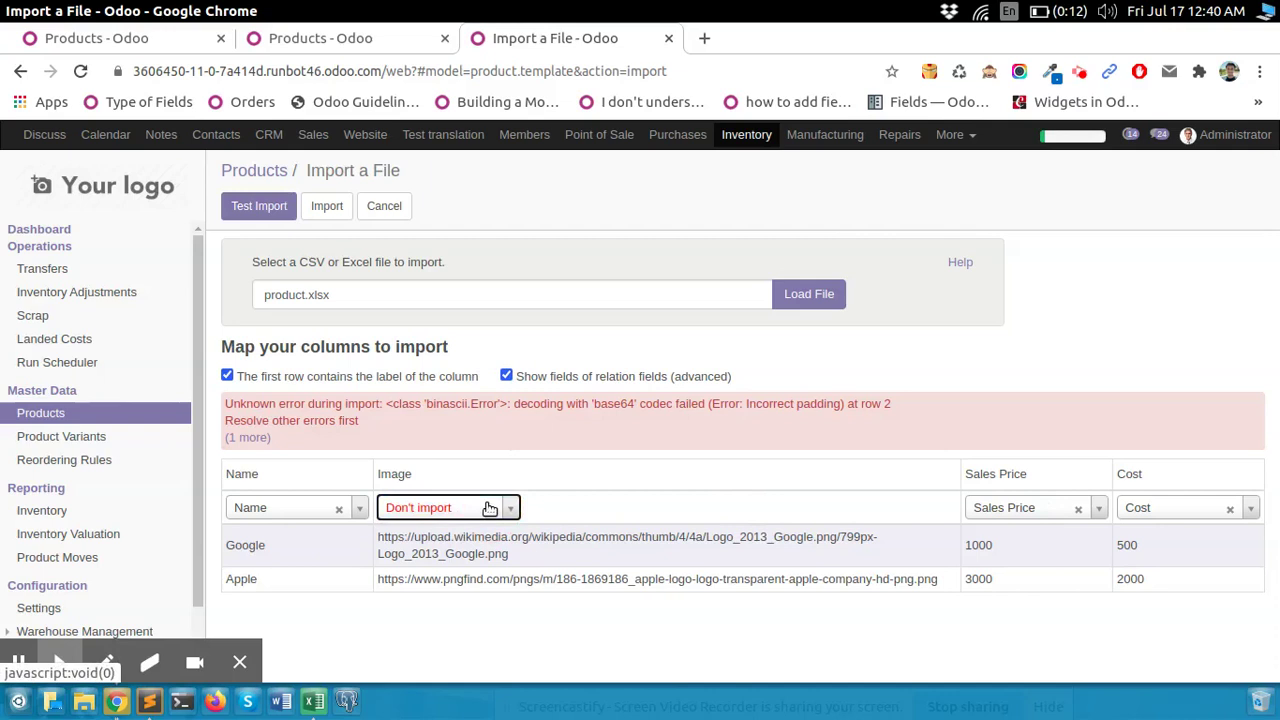
{"action": "left_click", "coordinate": [489, 509]}
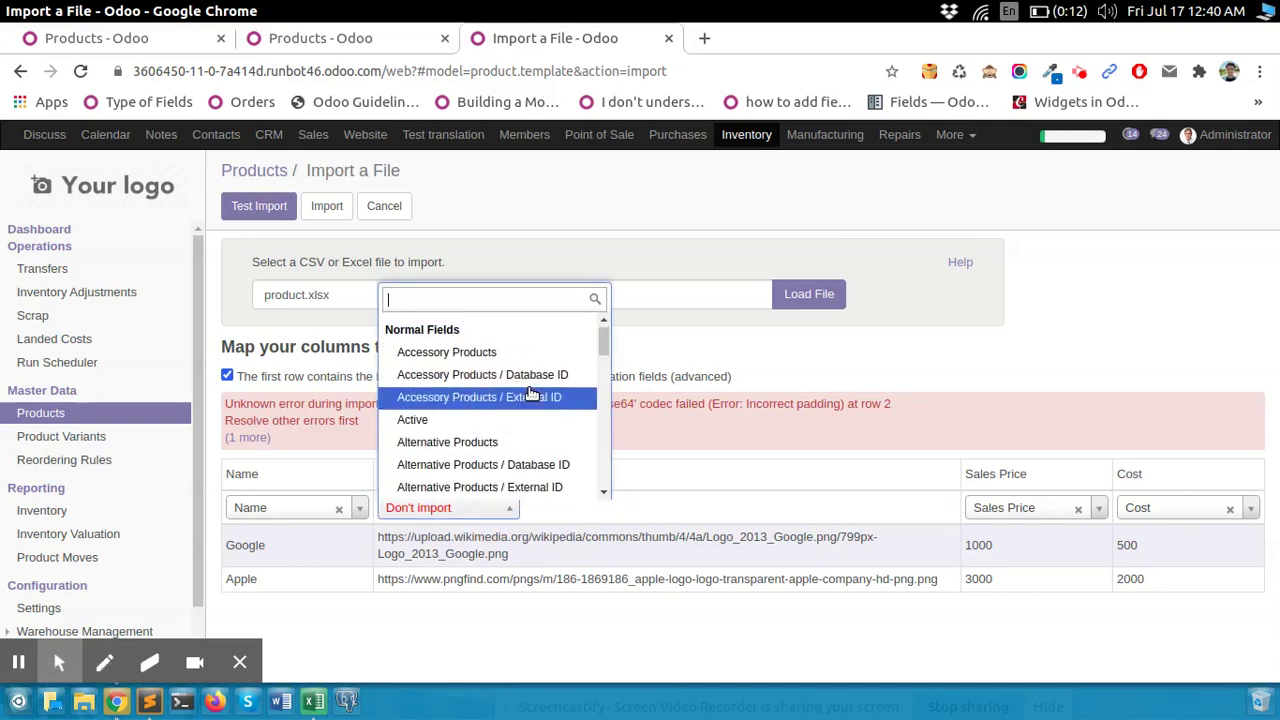
{"action": "type", "text": "image"}
{"action": "left_click", "coordinate": [463, 346]}
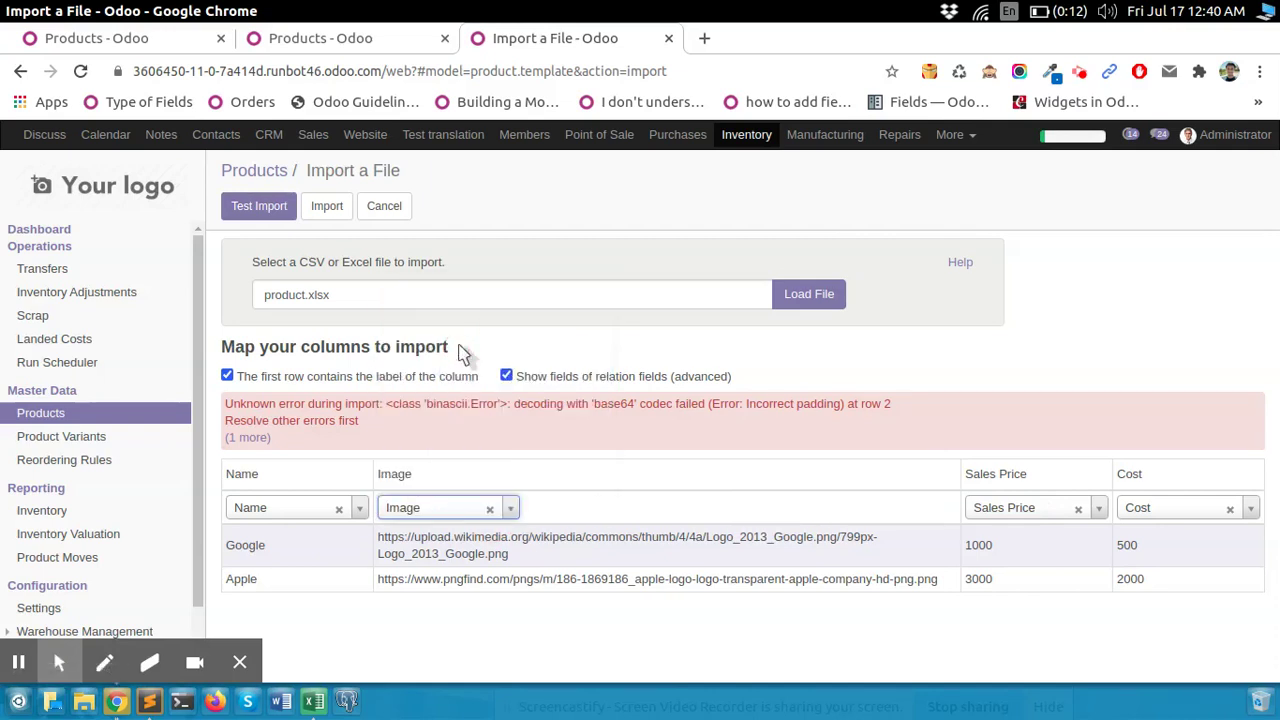
{"action": "left_click", "coordinate": [292, 207]}
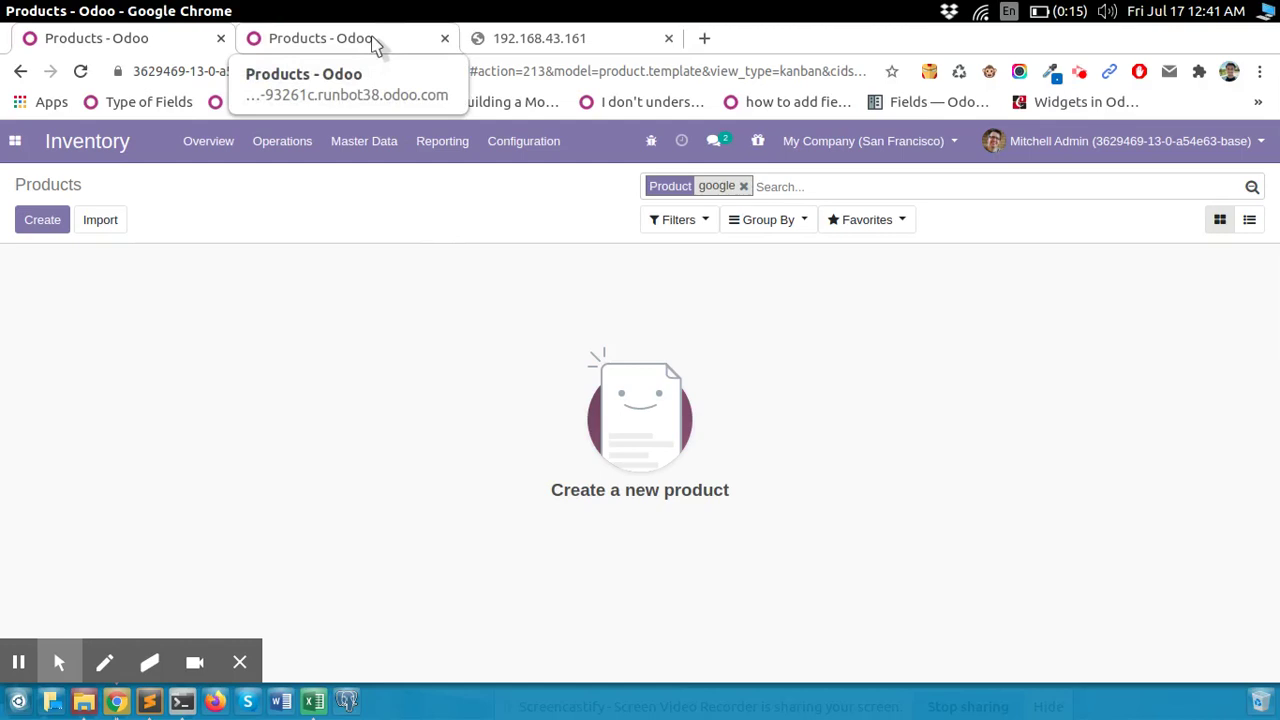
- Start 'python -m SimpleHTTPServer 8000' in Terminal and open the Pictures folder in Files
{"action": "left_click", "coordinate": [181, 703]}
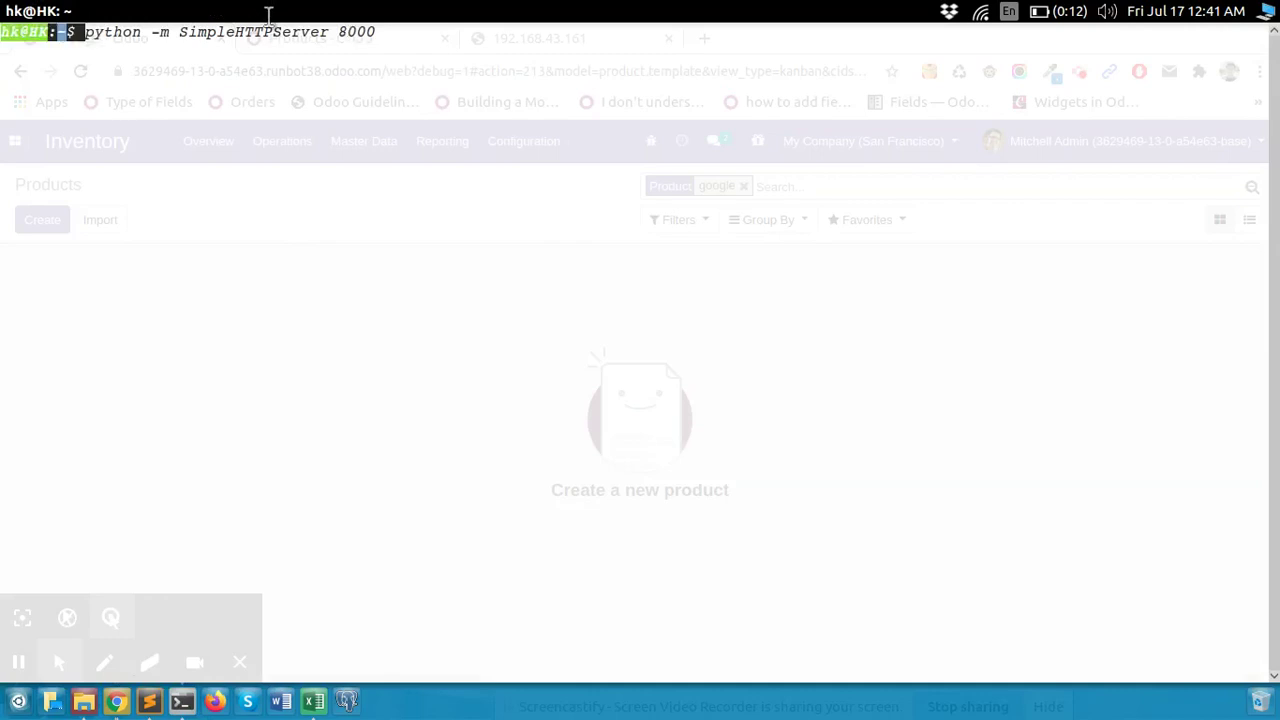
{"action": "left_click_drag", "start_coordinate": [85, 31], "coordinate": [272, 31]}
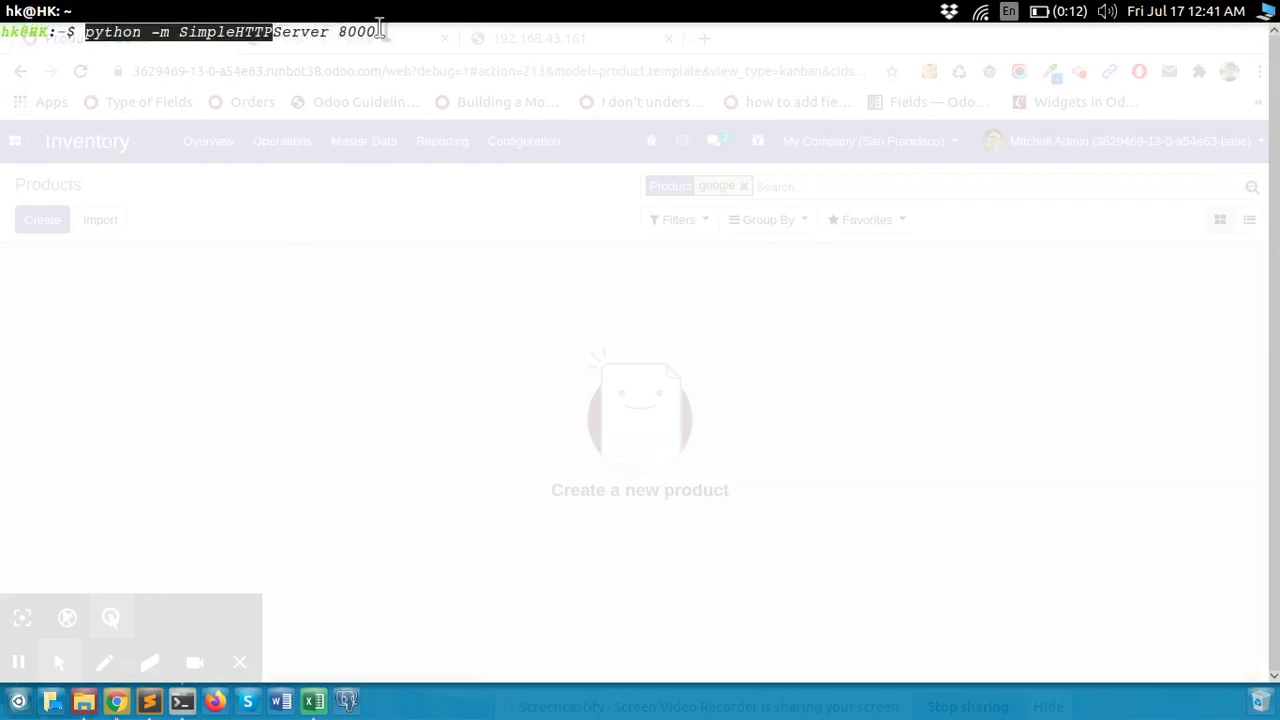
{"action": "left_click", "coordinate": [350, 31]}
{"action": "key", "text": "Return"}
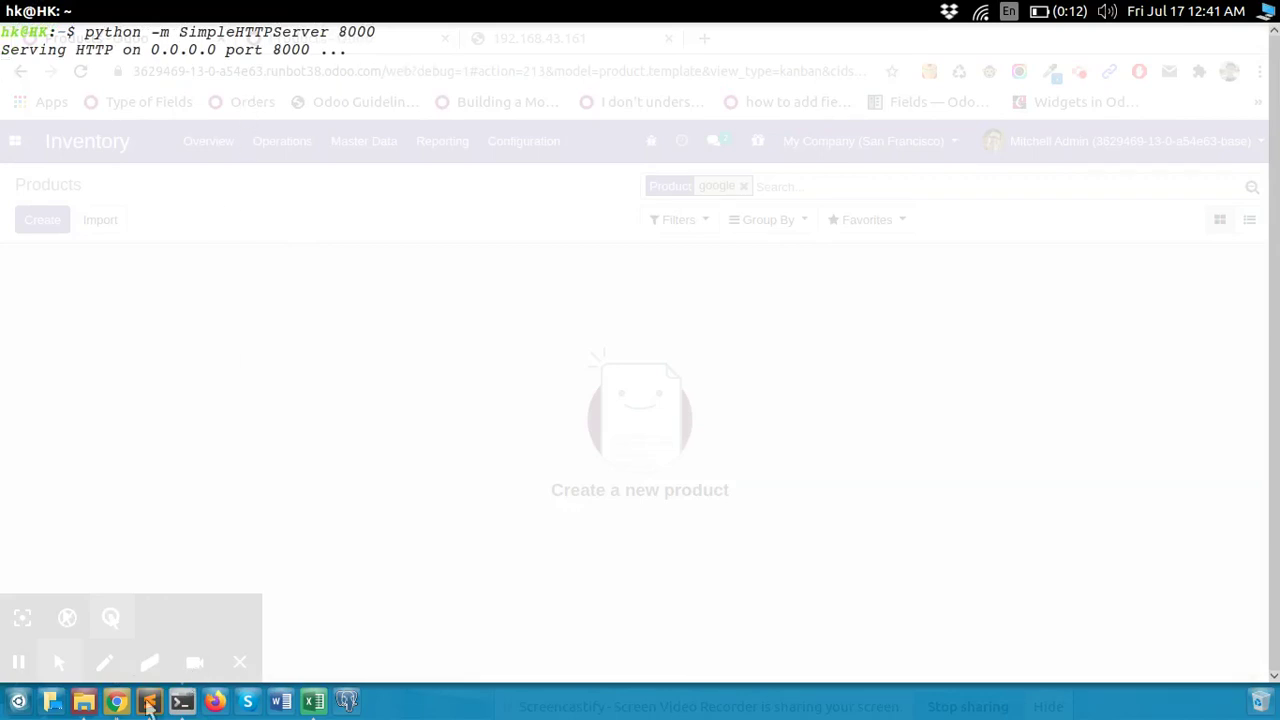
{"action": "left_click", "coordinate": [84, 702]}
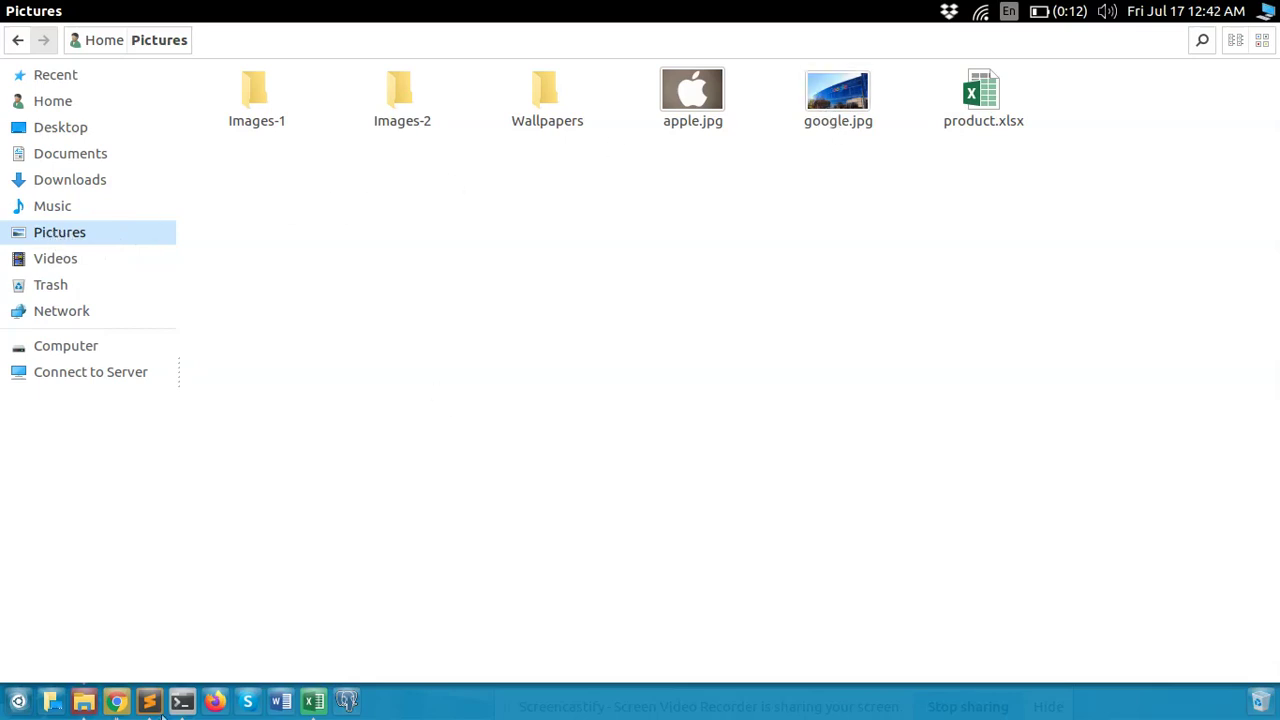
- Stop the running HTTP server in Terminal and clear the screen
{"action": "left_click", "coordinate": [183, 703]}
{"action": "left_click", "coordinate": [183, 703]}
{"action": "left_click", "coordinate": [184, 703]}
{"action": "left_click", "coordinate": [184, 703]}
{"action": "left_click", "coordinate": [184, 703]}
{"action": "key", "text": "ctrl+c"}
{"action": "key", "text": "ctrl+c"}
{"action": "type", "text": "cd p"}
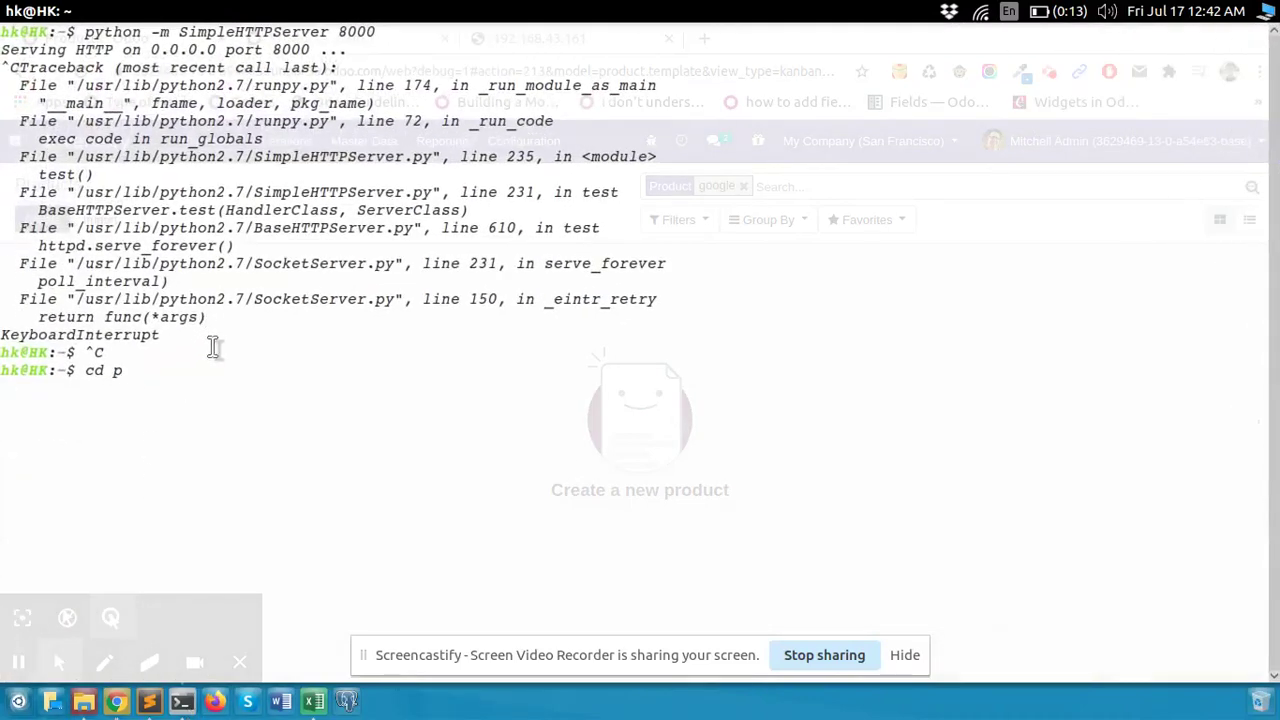
{"action": "key", "text": "ctrl+l"}
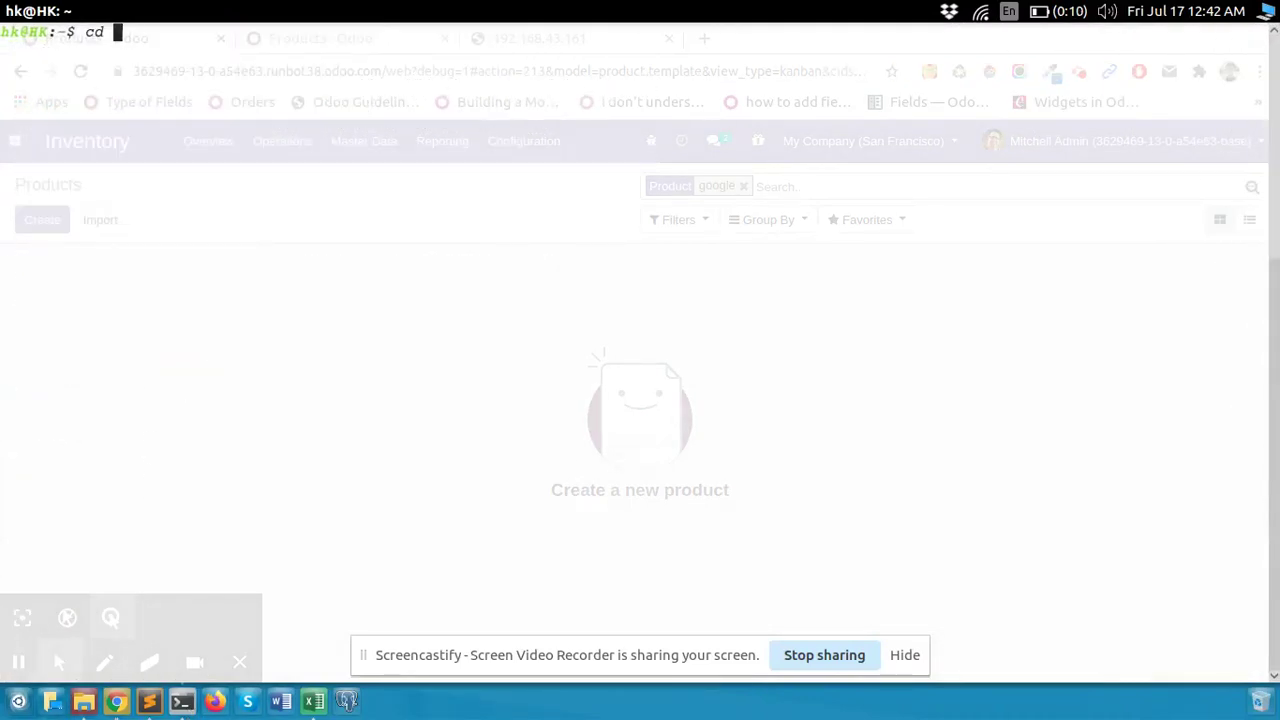
- Change into the Pictures folder and restart the HTTP server on port 8000
{"action": "key", "text": "alt+Tab"}
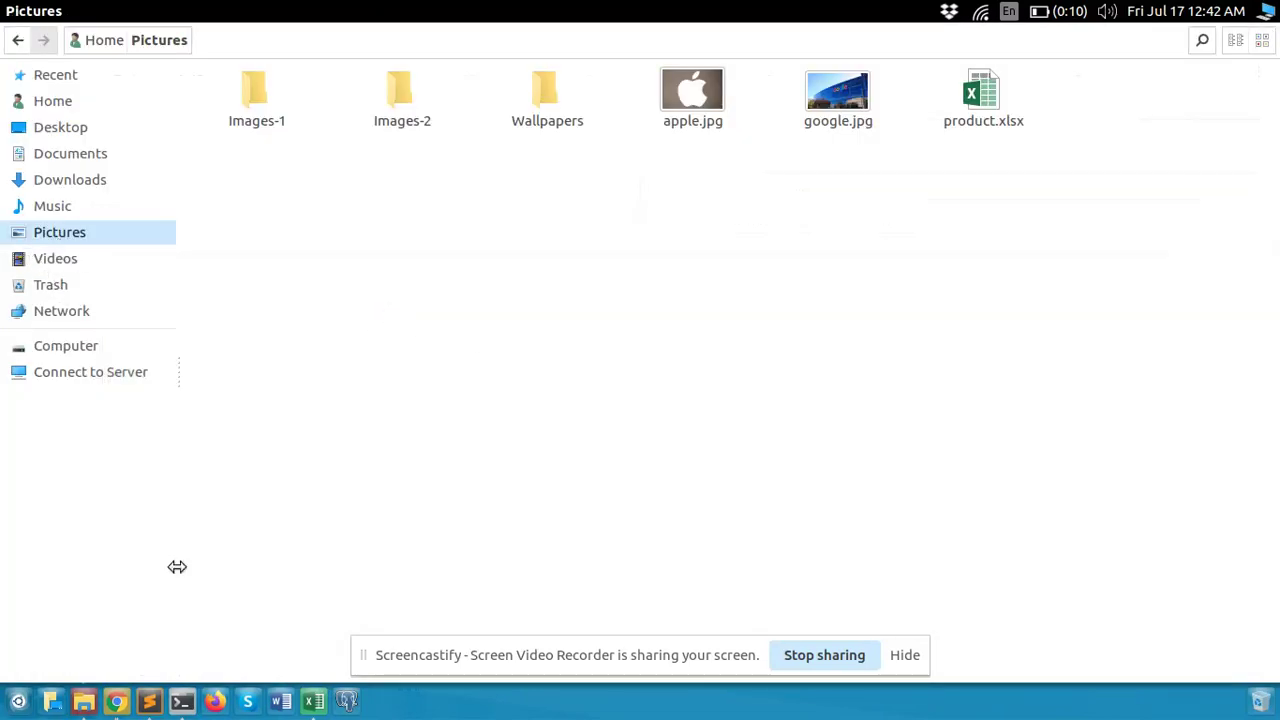
{"action": "left_click", "coordinate": [181, 701]}
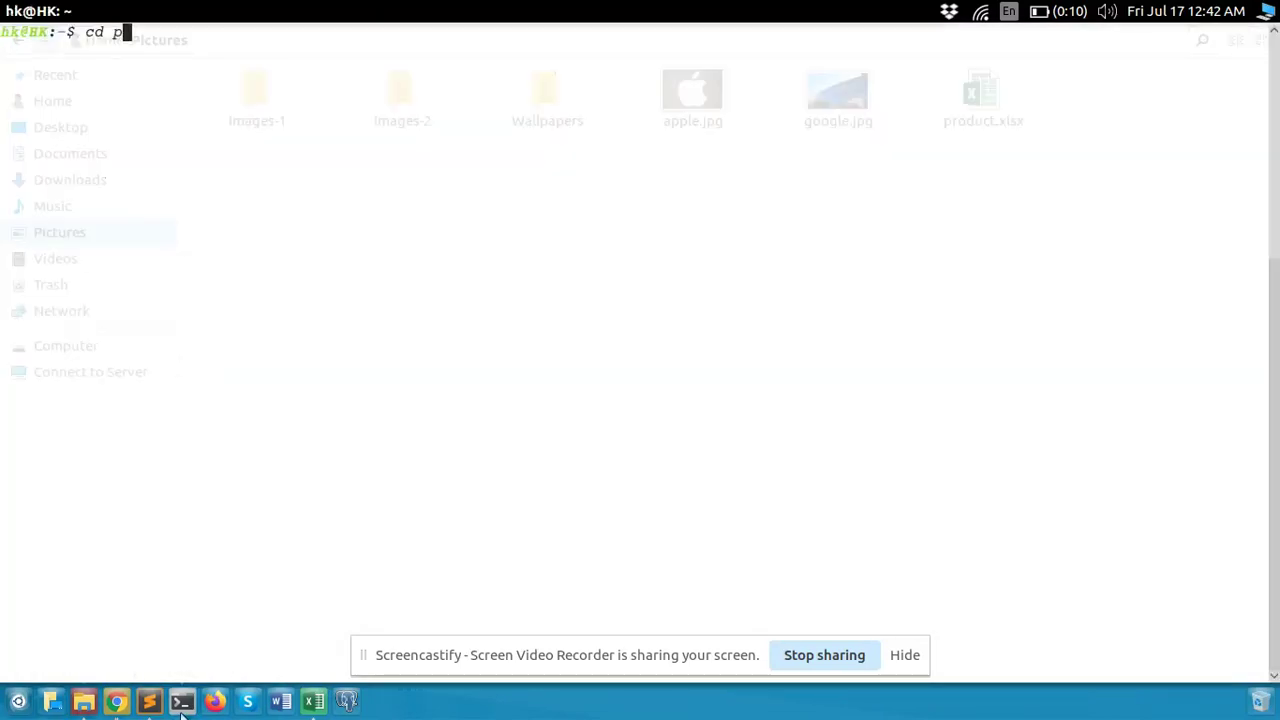
{"action": "type", "text": "/home/hk/Pi"}
{"action": "key", "text": "Tab"}
{"action": "key", "text": "Return"}
{"action": "key", "text": "Up"}
{"action": "key", "text": "Up"}
{"action": "key", "text": "Return"}
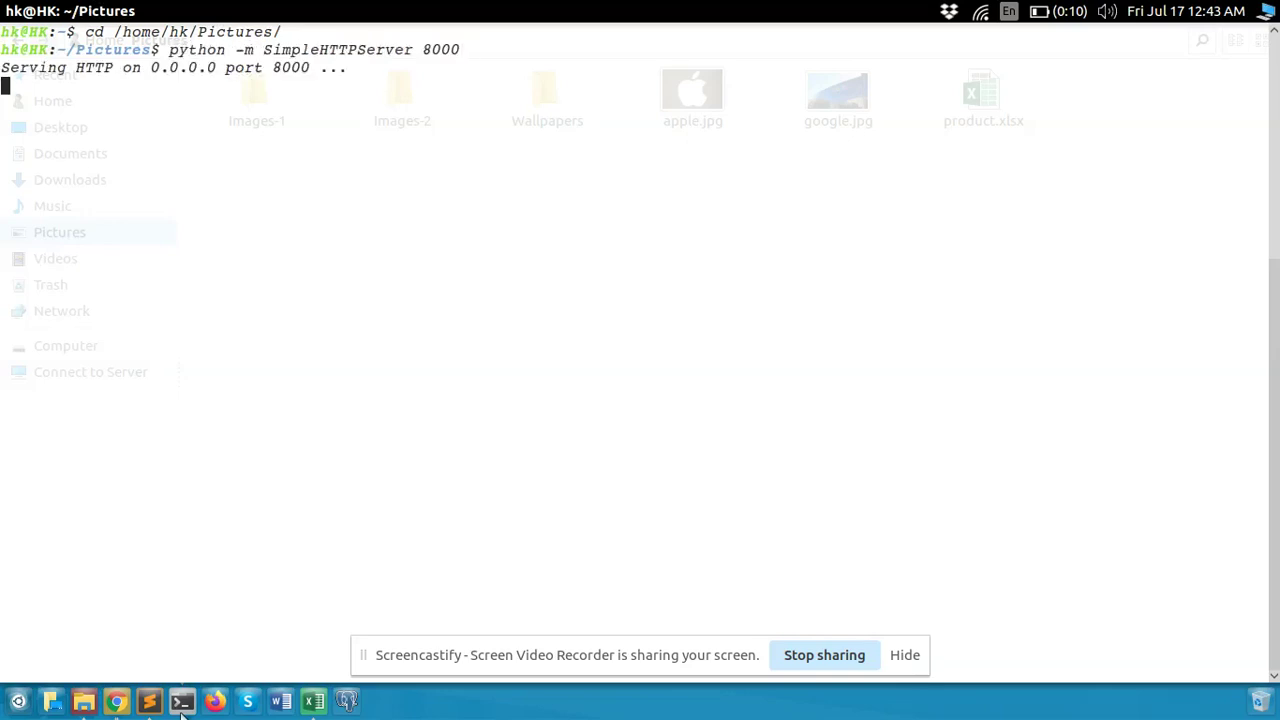
- Load apple.jpg in Chrome from the local image server at 192.168.43.161:8000
{"action": "left_click", "coordinate": [118, 702]}
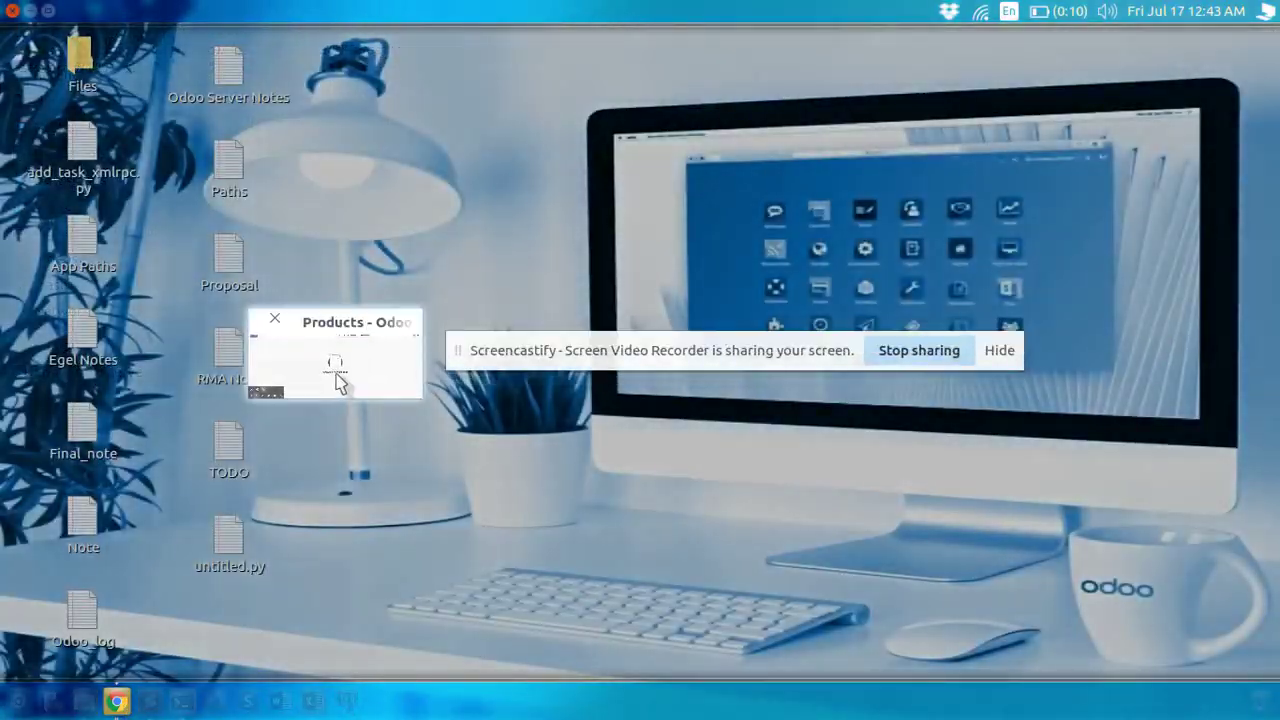
{"action": "left_click", "coordinate": [337, 375]}
{"action": "left_click", "coordinate": [598, 38]}
{"action": "left_click", "coordinate": [486, 74]}
{"action": "key", "text": "Return"}
{"action": "left_click", "coordinate": [417, 70]}
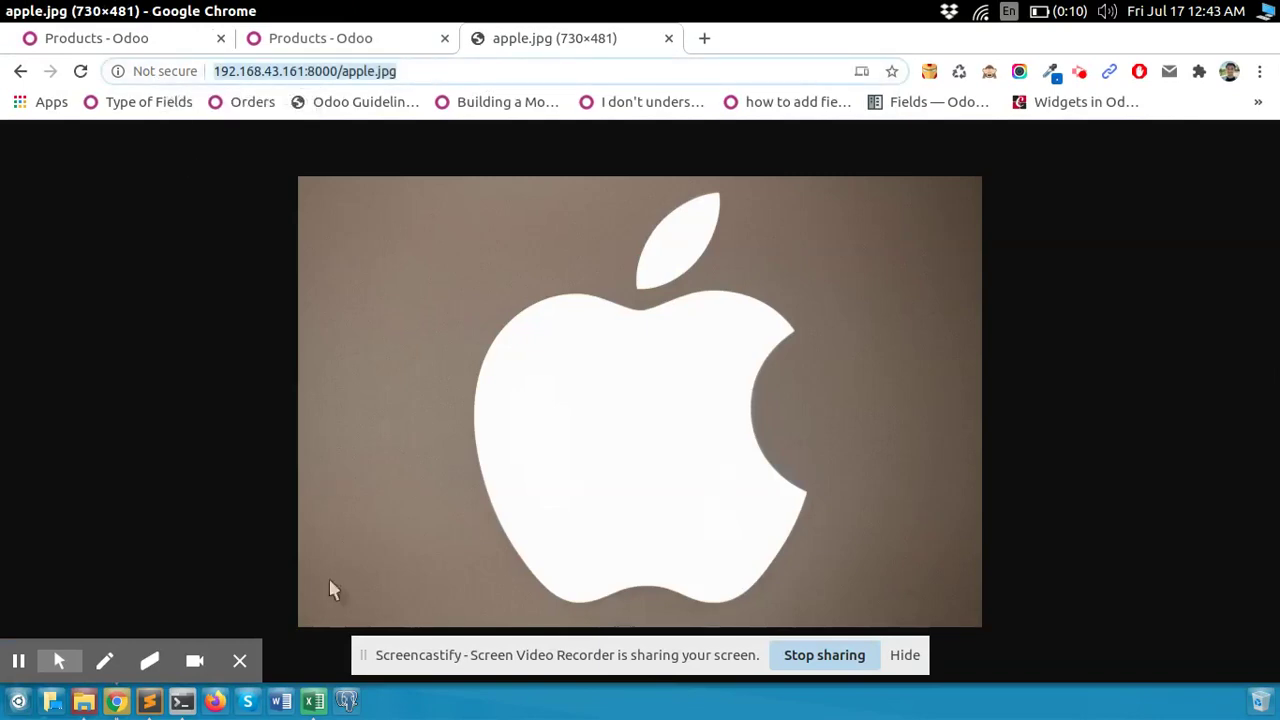
- Check the image links in the product spreadsheet, then view the Google product in Odoo
{"action": "left_click", "coordinate": [314, 701]}
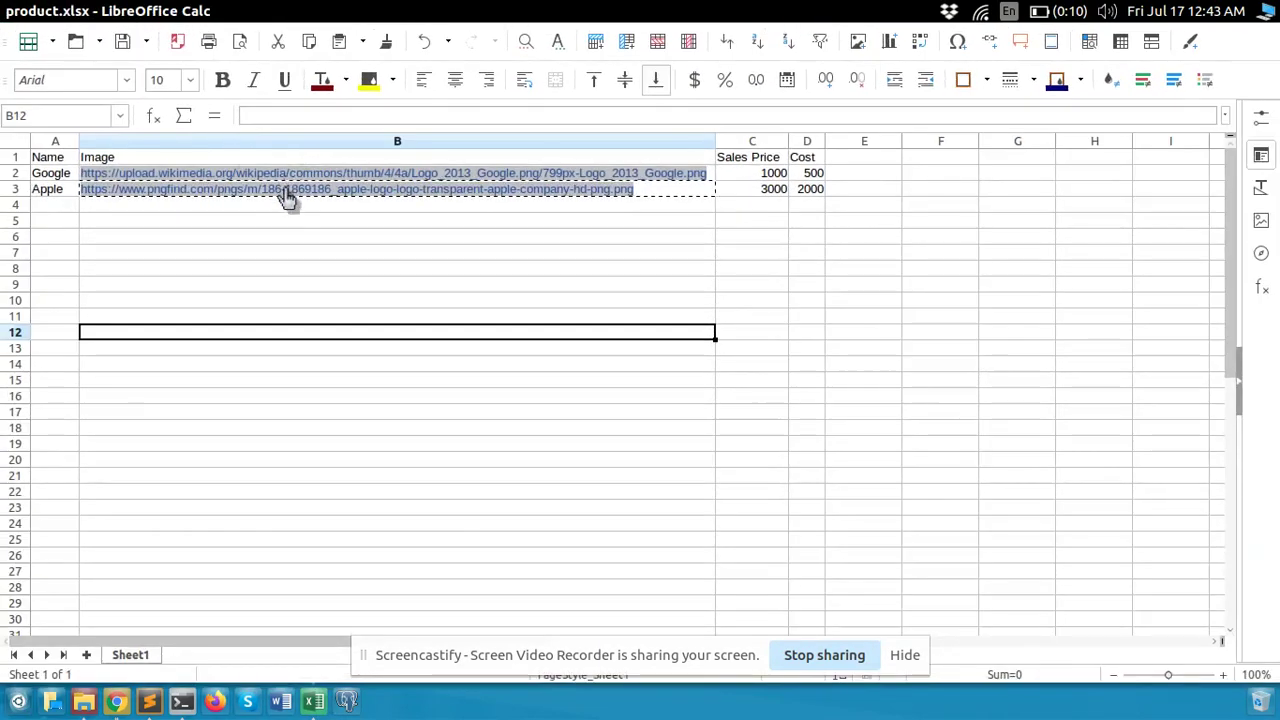
{"action": "left_click", "coordinate": [205, 205]}
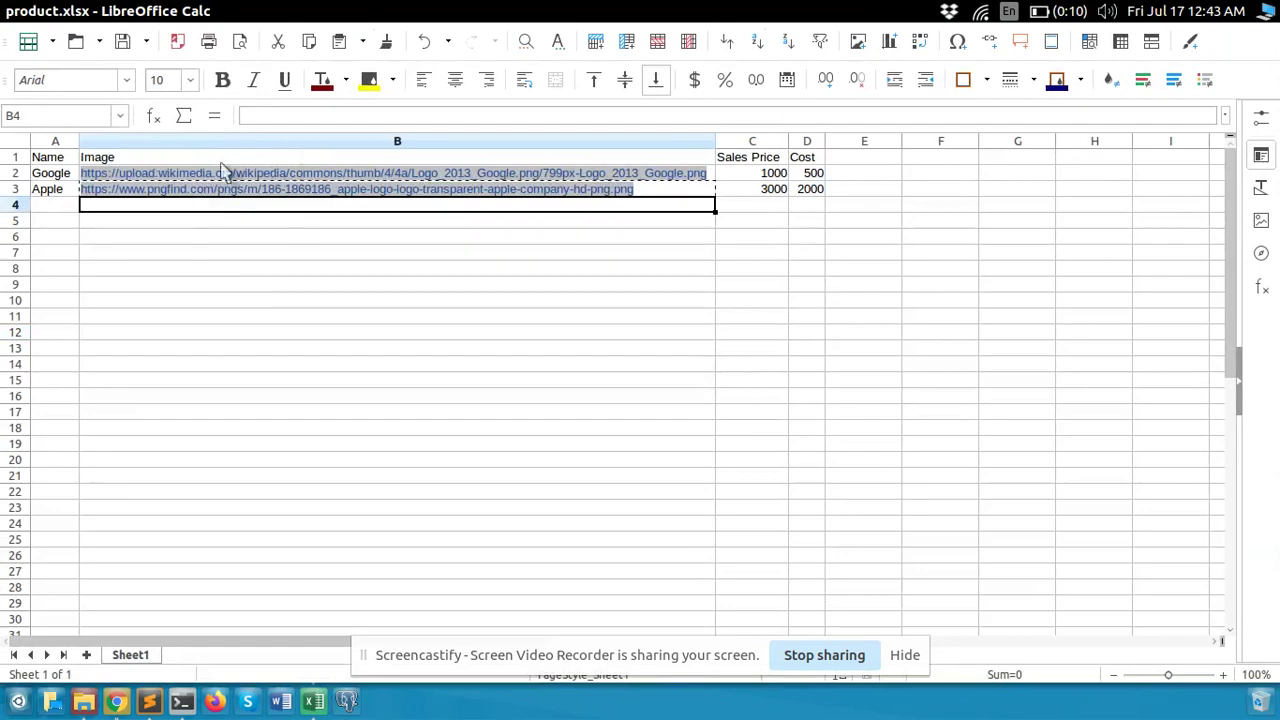
{"action": "left_click", "coordinate": [314, 701]}
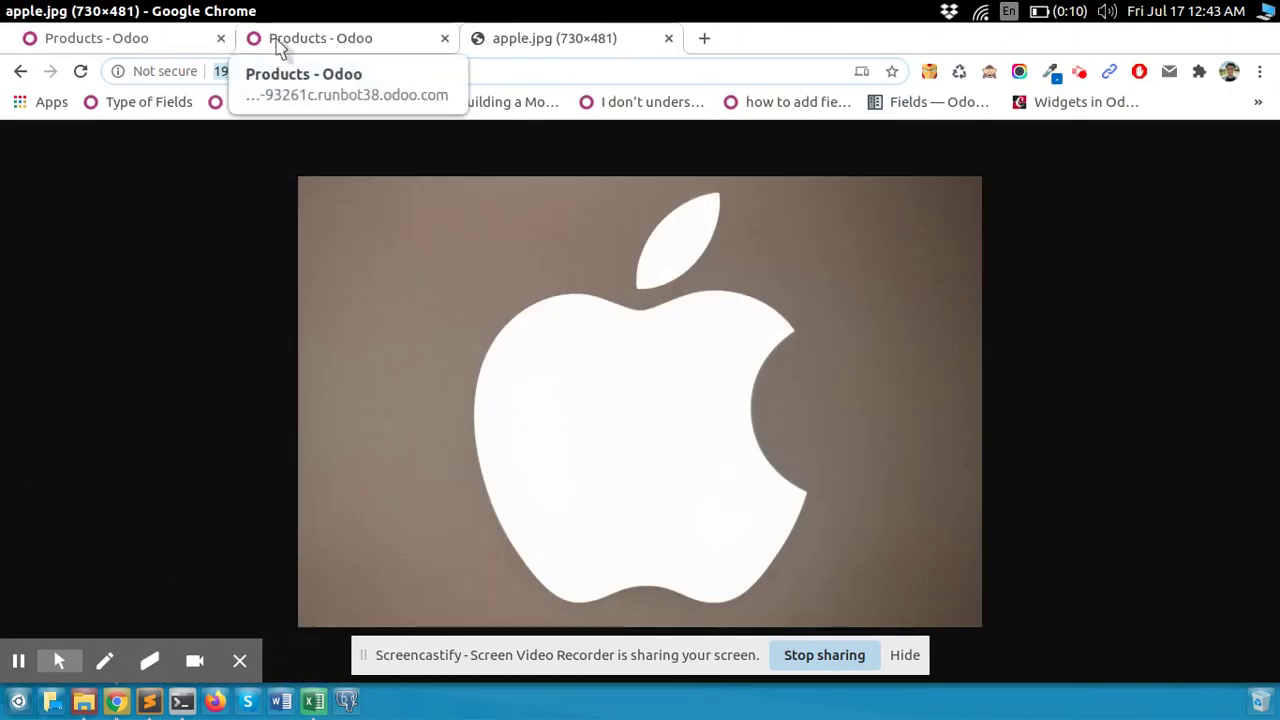
{"action": "left_click", "coordinate": [200, 45]}
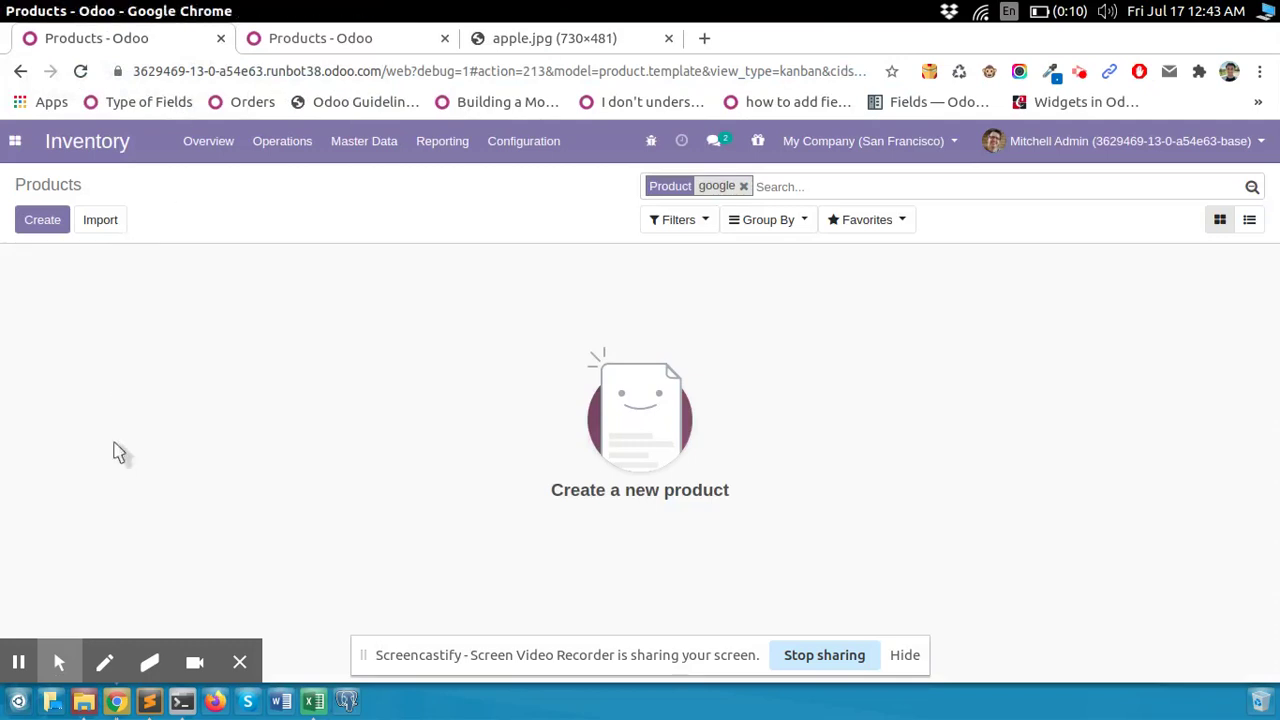
{"action": "left_click", "coordinate": [380, 38]}
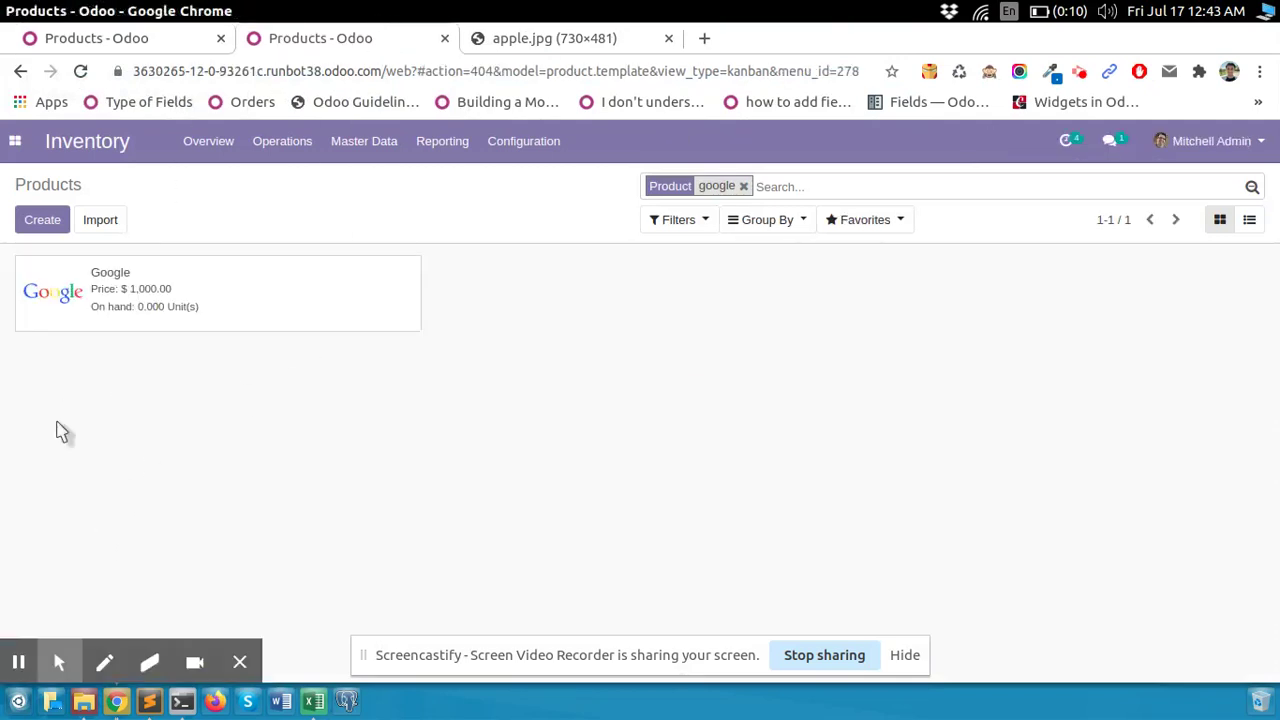